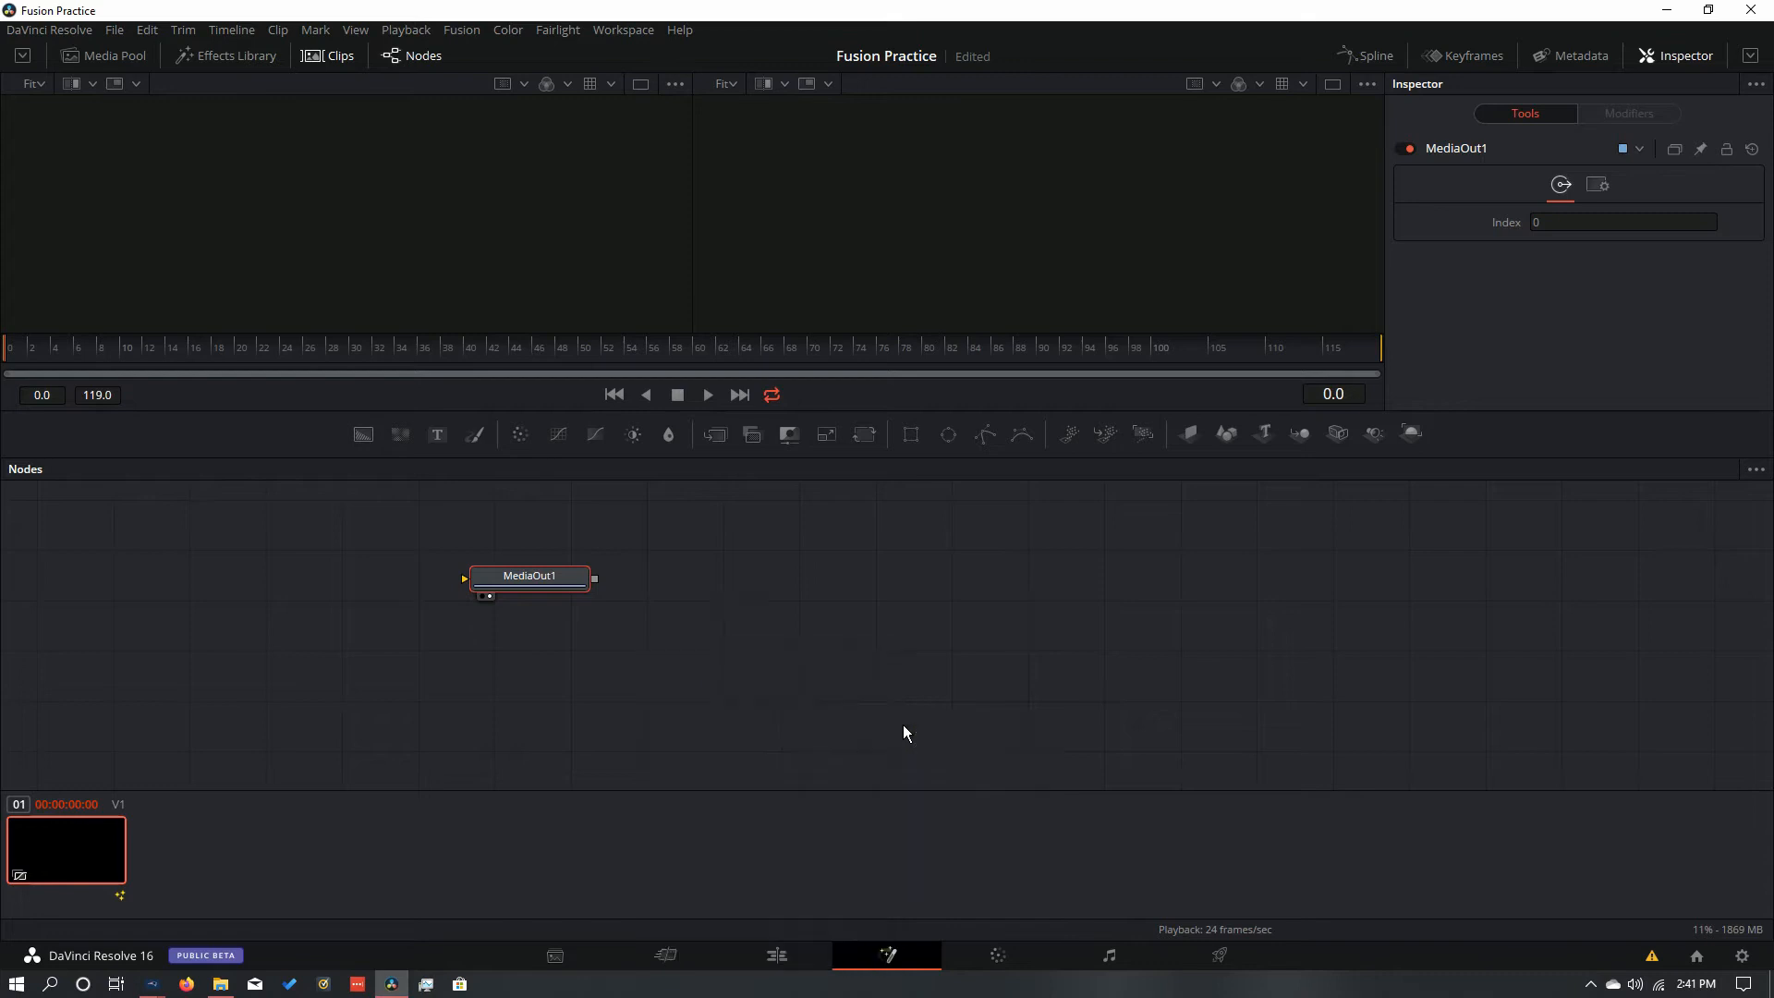
Step: Move the MediaOut1 node to the far right end of the node graph, clear of the working area
{"action": "left_click_drag", "start_coordinate": [557, 586], "coordinate": [1576, 658]}
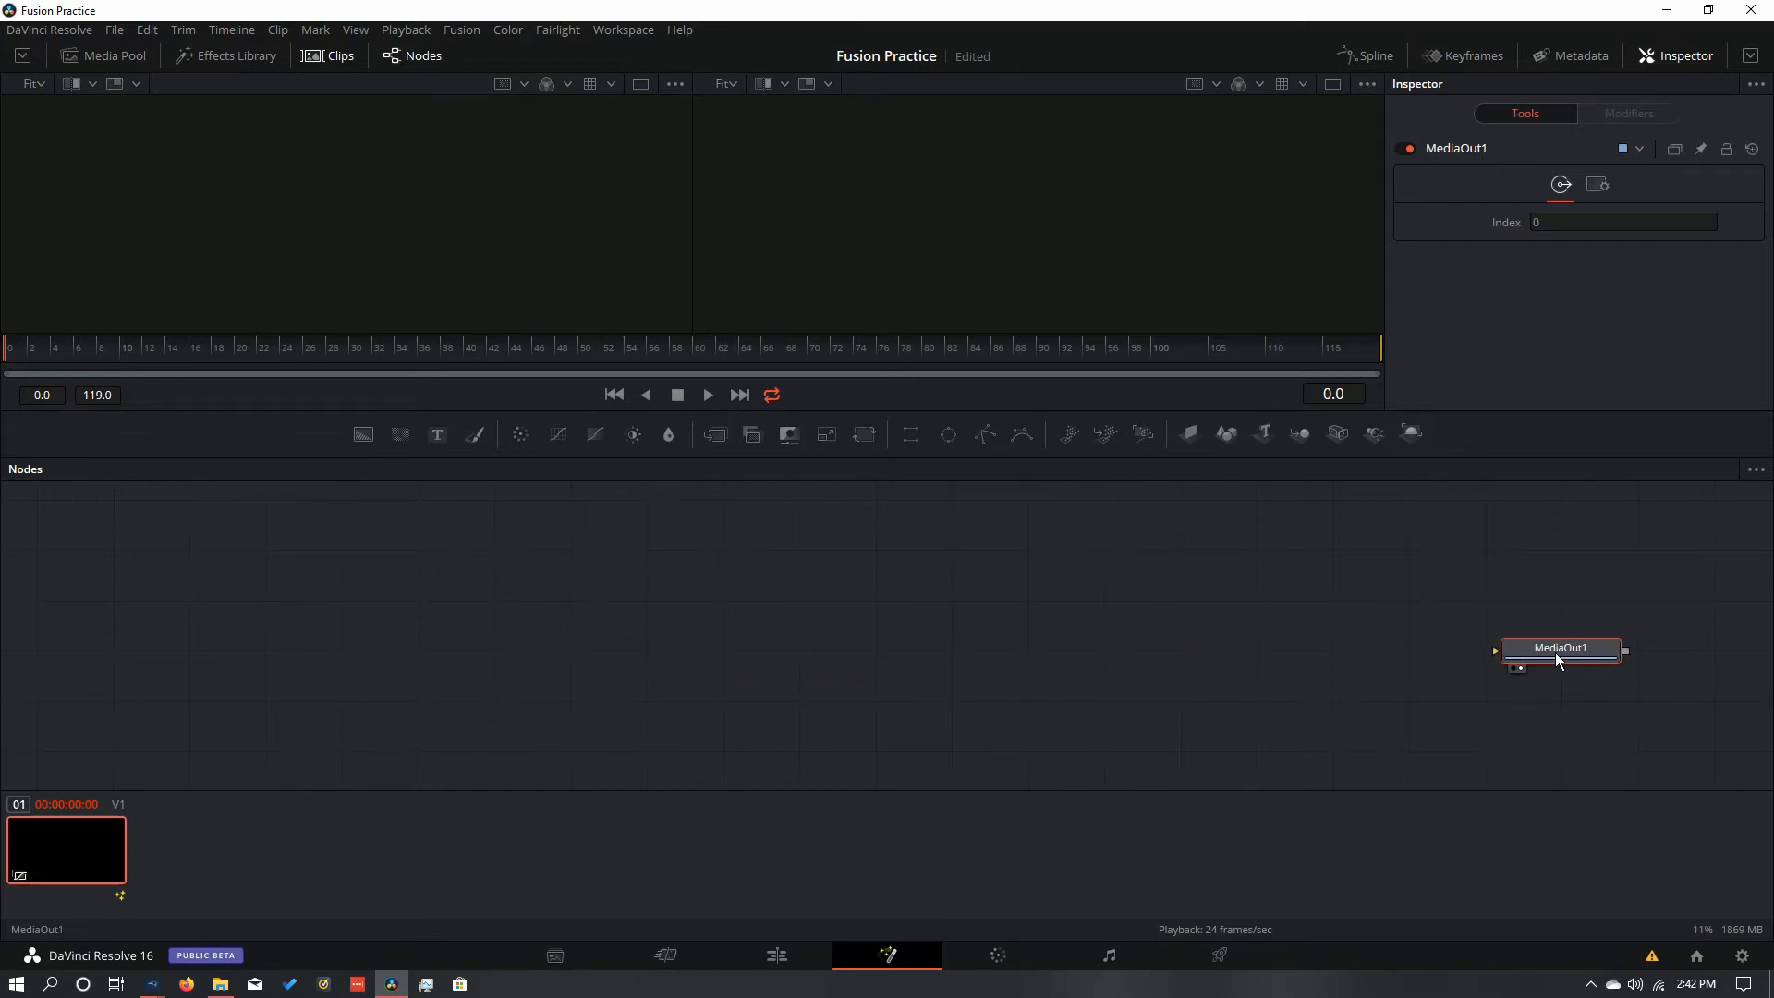
{"action": "left_click_drag", "start_coordinate": [1578, 658], "coordinate": [1599, 657]}
{"action": "left_click", "coordinate": [1552, 690]}
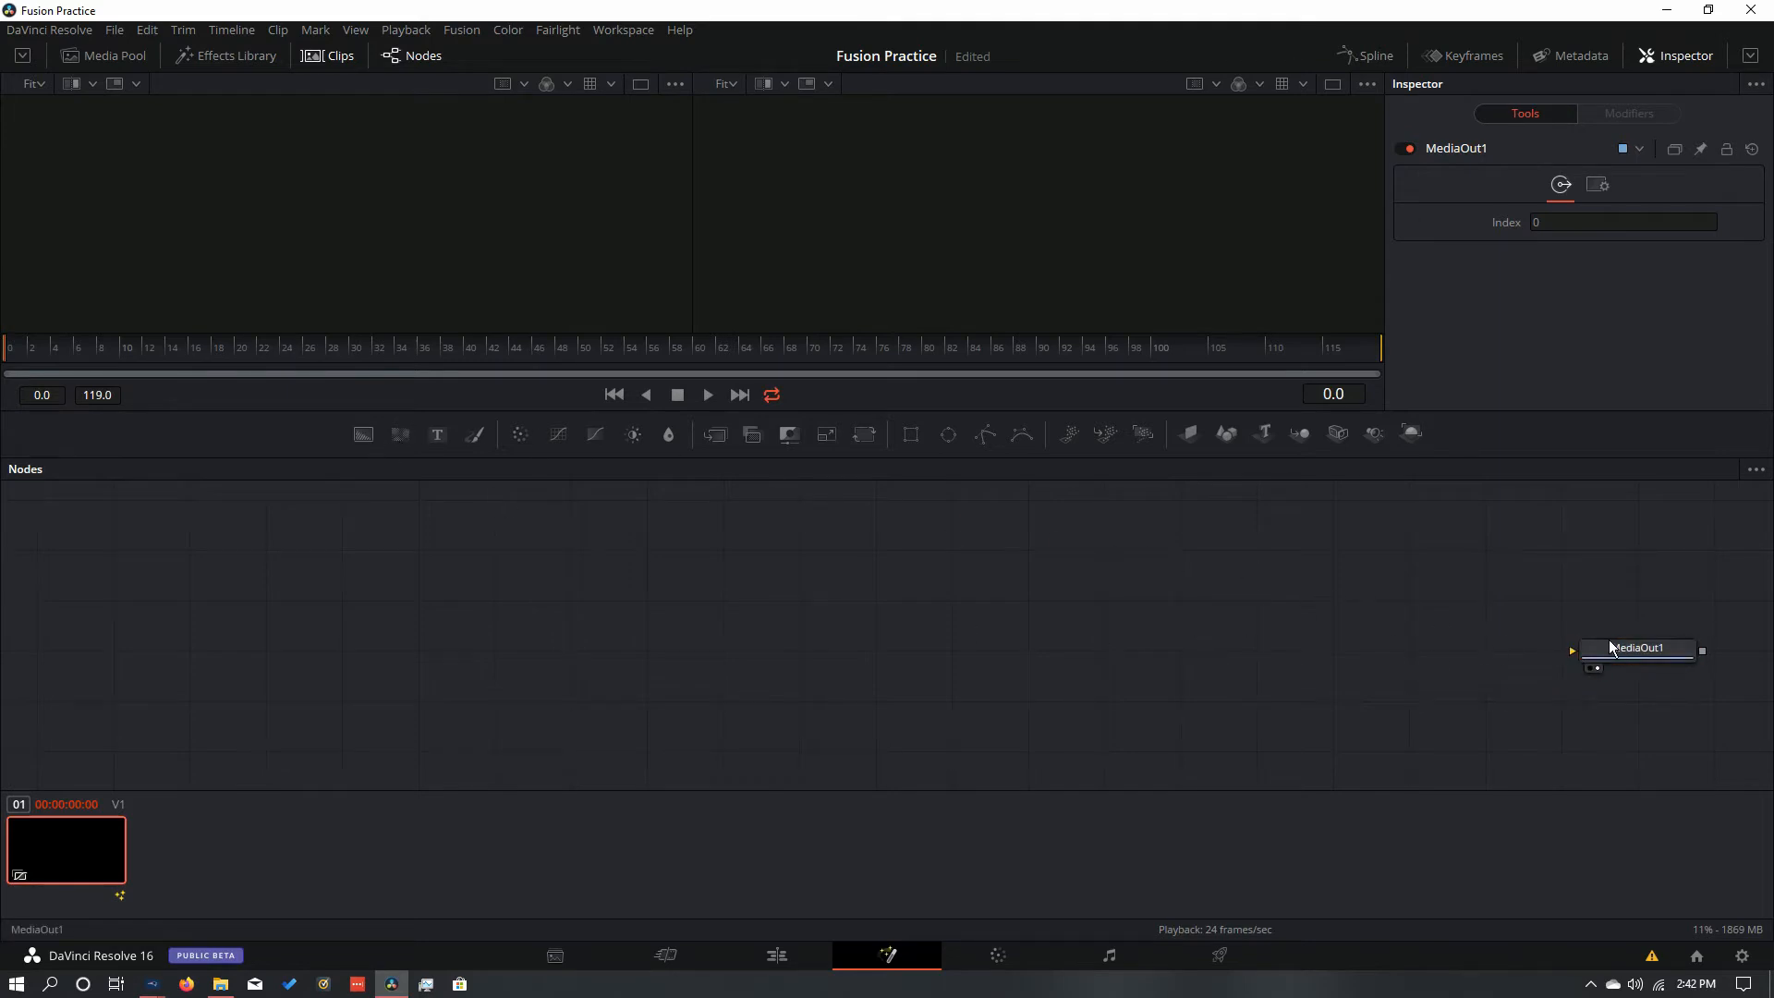
{"action": "left_click", "coordinate": [1596, 663]}
{"action": "left_click", "coordinate": [777, 955]}
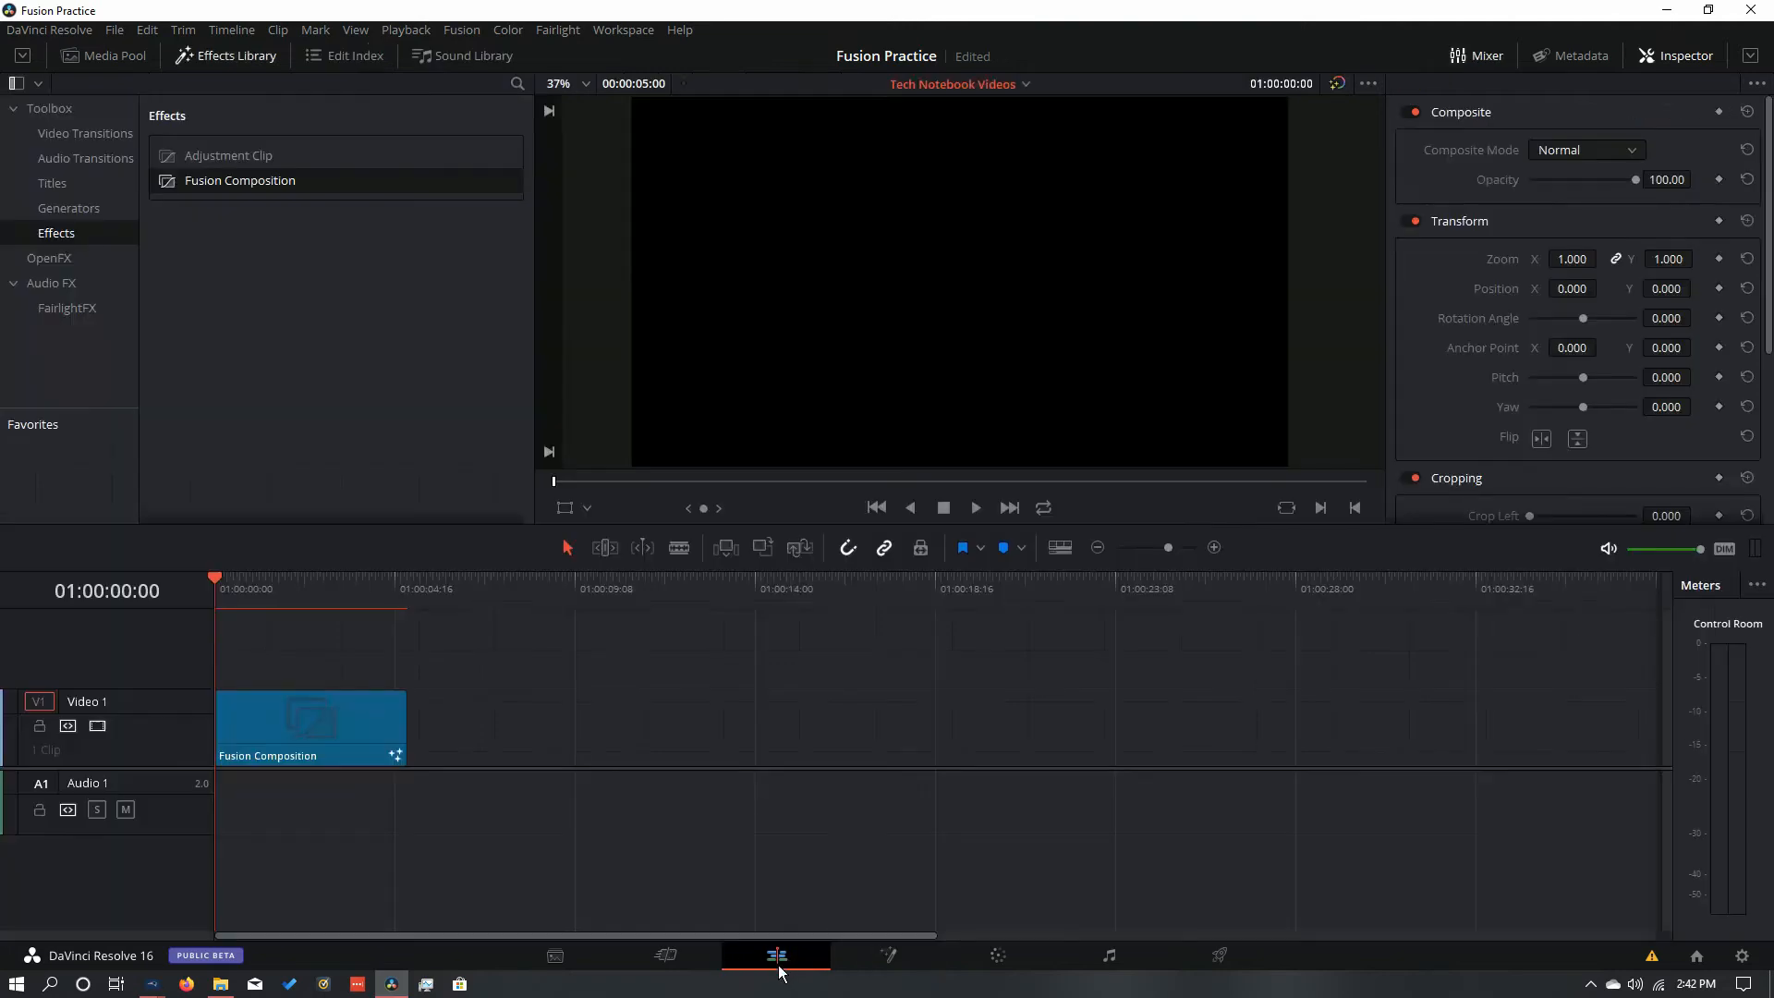
{"action": "left_click", "coordinate": [915, 952]}
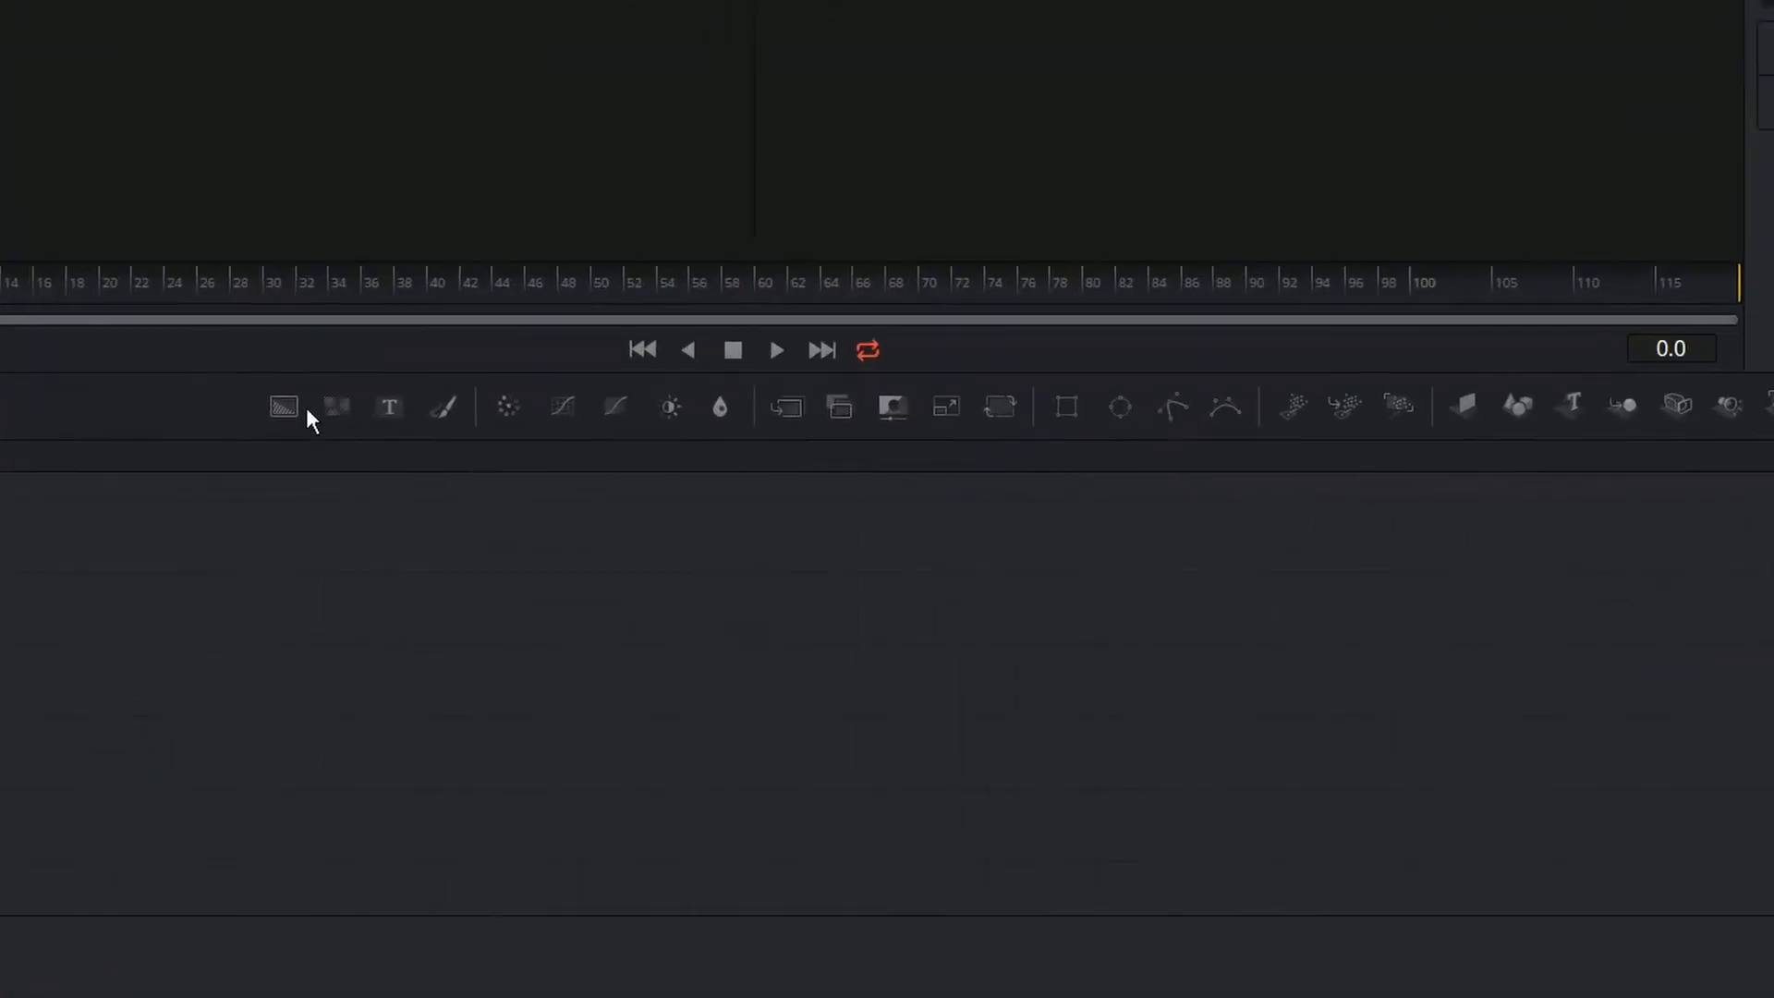
Step: Add Background and Text nodes, merge the text over the background, and connect the merge output to MediaOut1
{"action": "left_click_drag", "start_coordinate": [459, 407], "coordinate": [241, 712]}
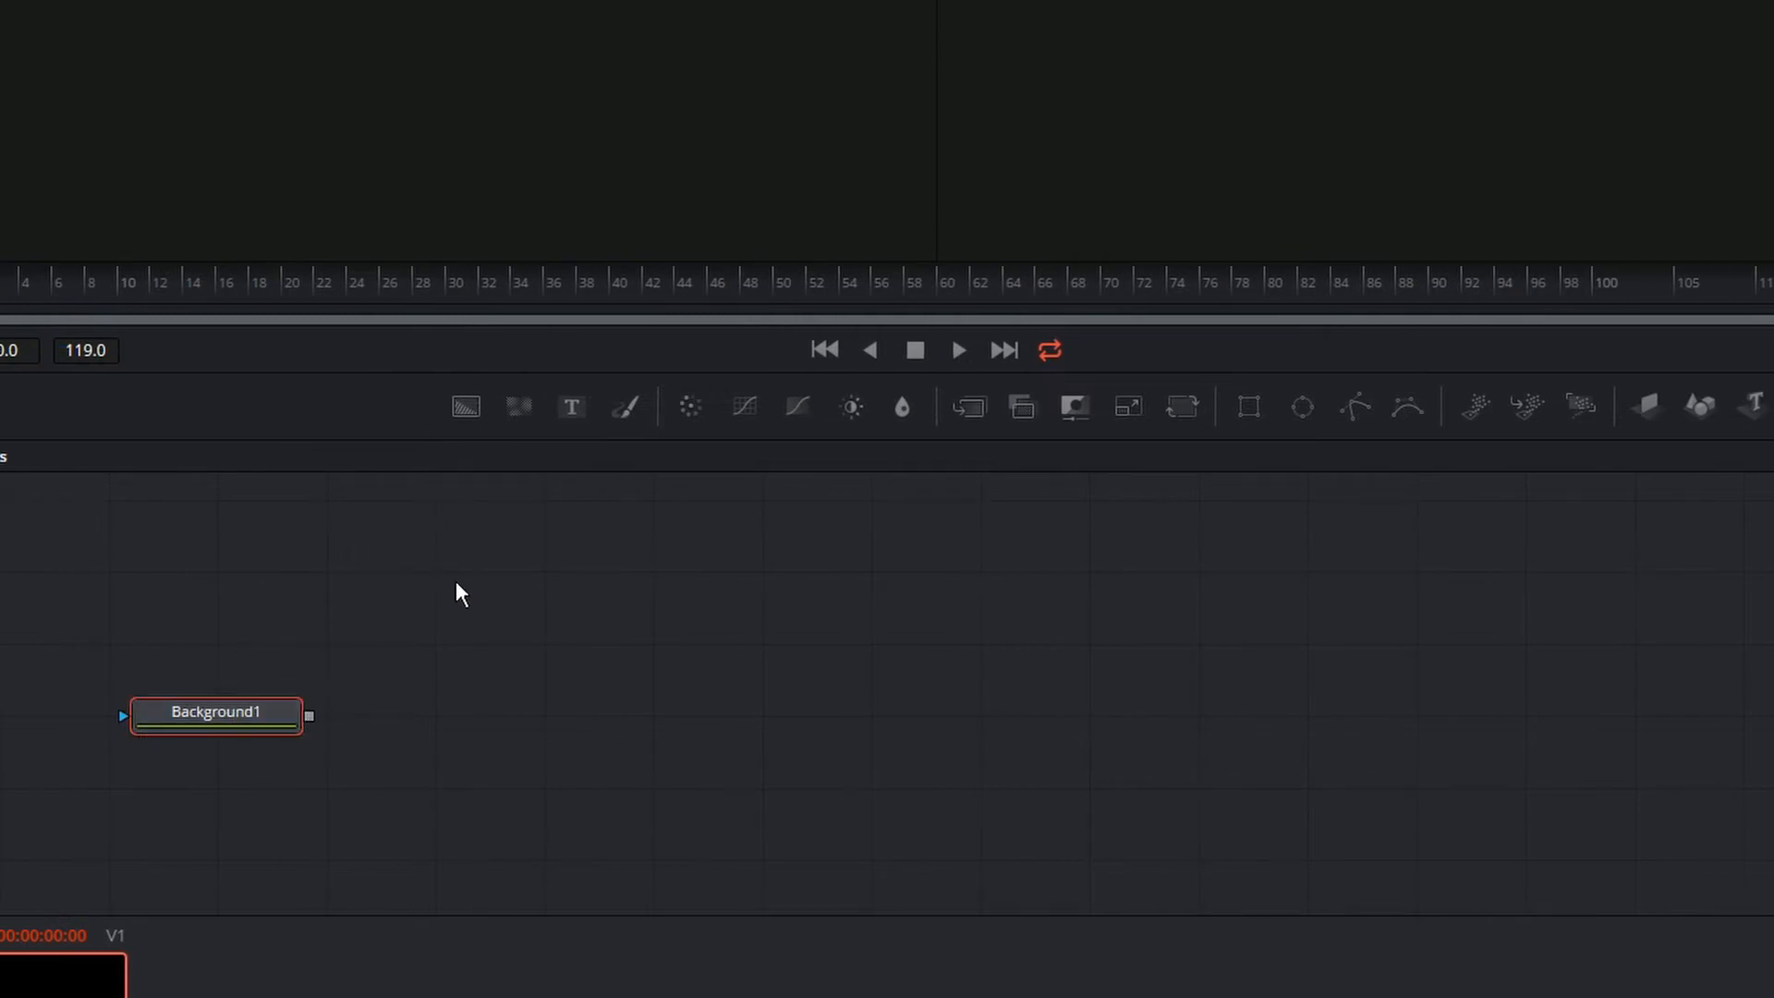
{"action": "left_click", "coordinate": [572, 407]}
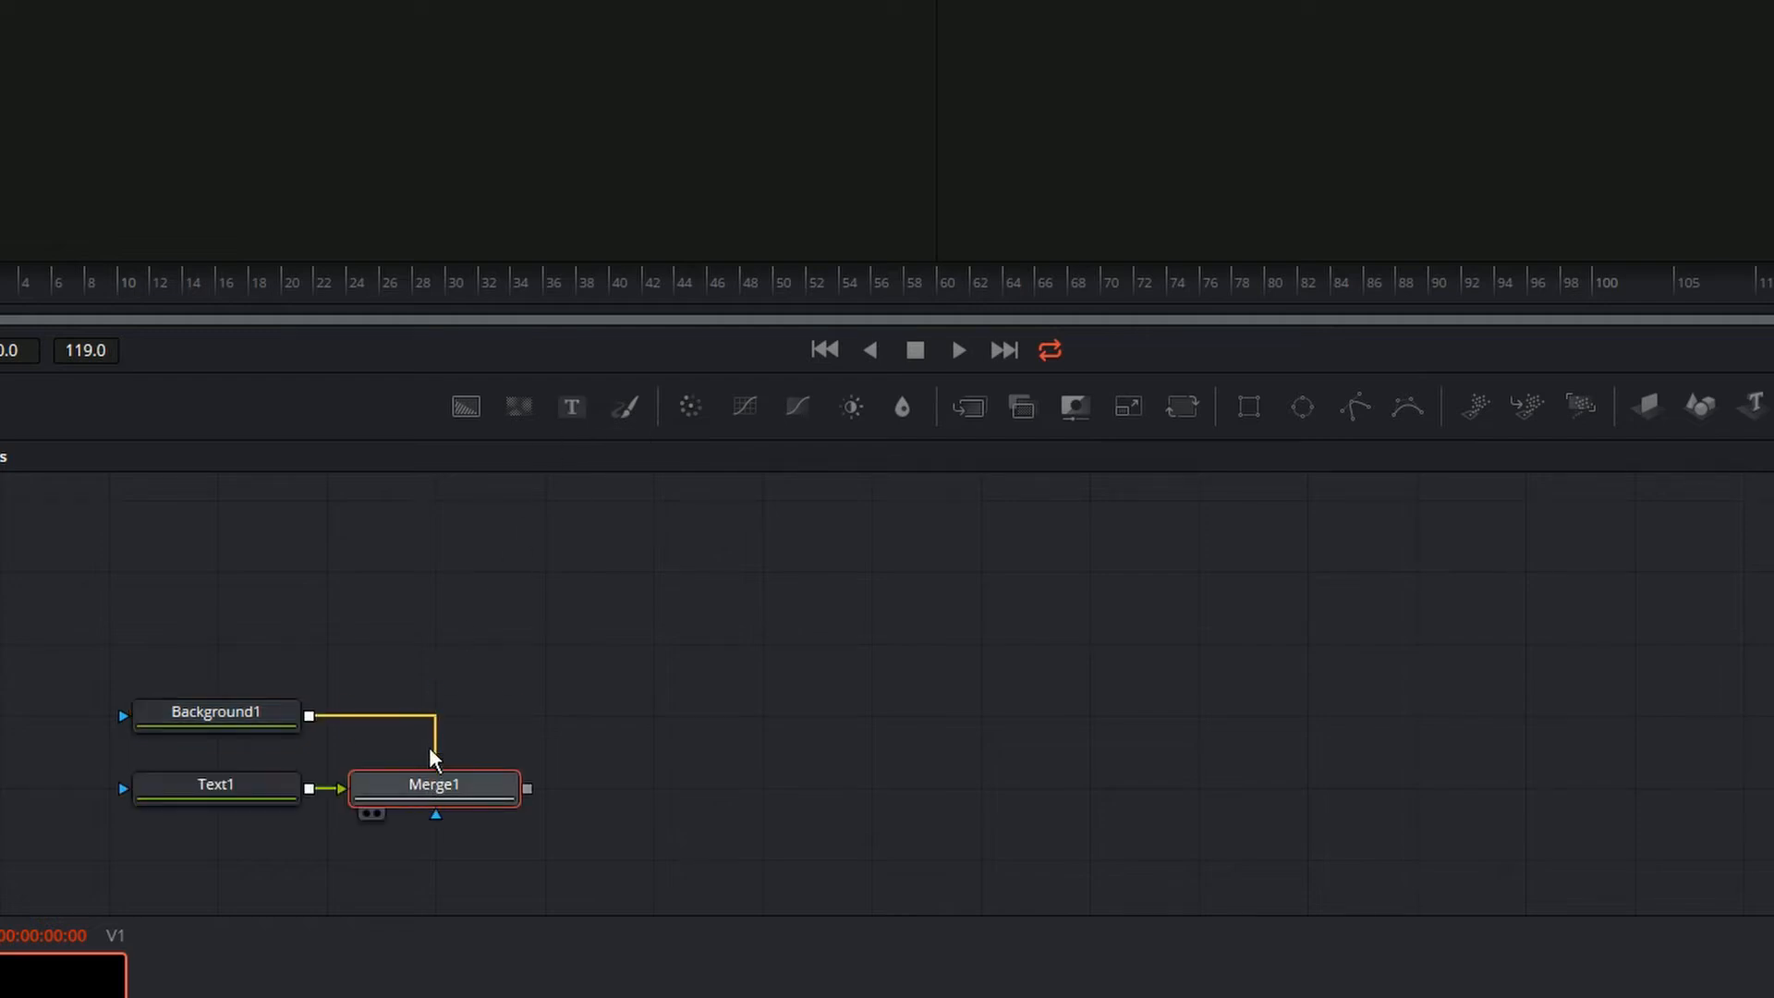
{"action": "left_click_drag", "start_coordinate": [431, 787], "coordinate": [416, 736]}
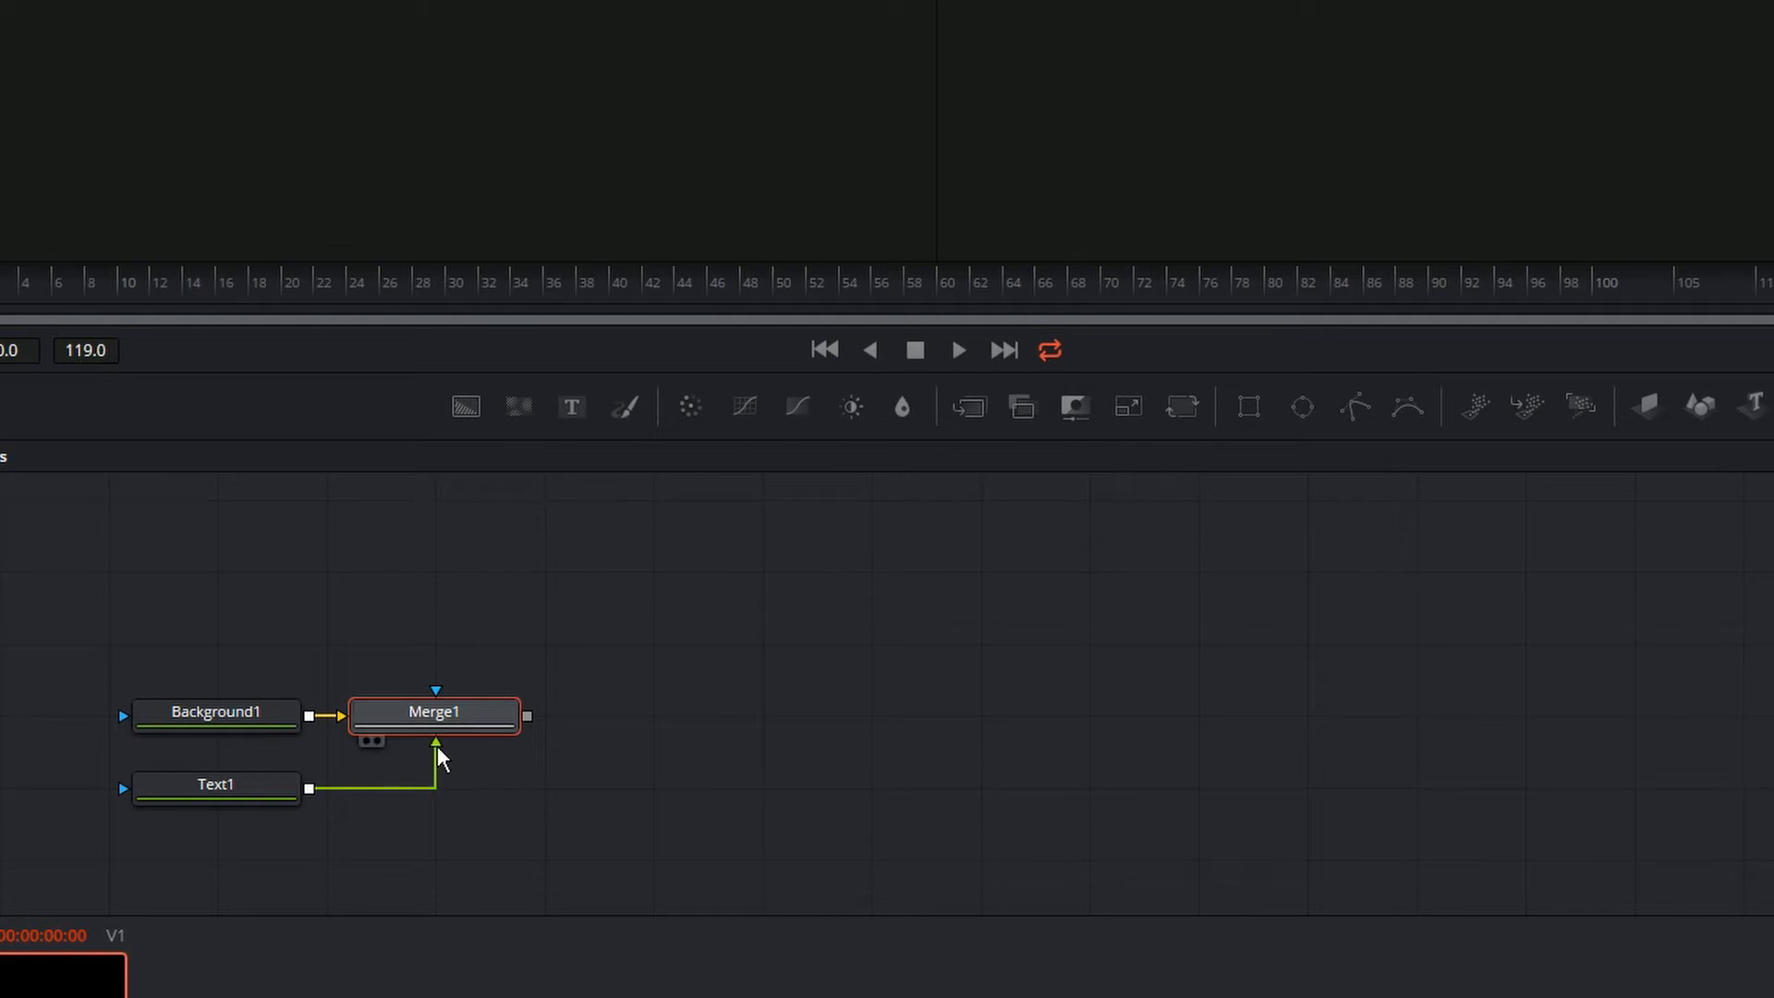
{"action": "left_click_drag", "start_coordinate": [526, 716], "coordinate": [1589, 661]}
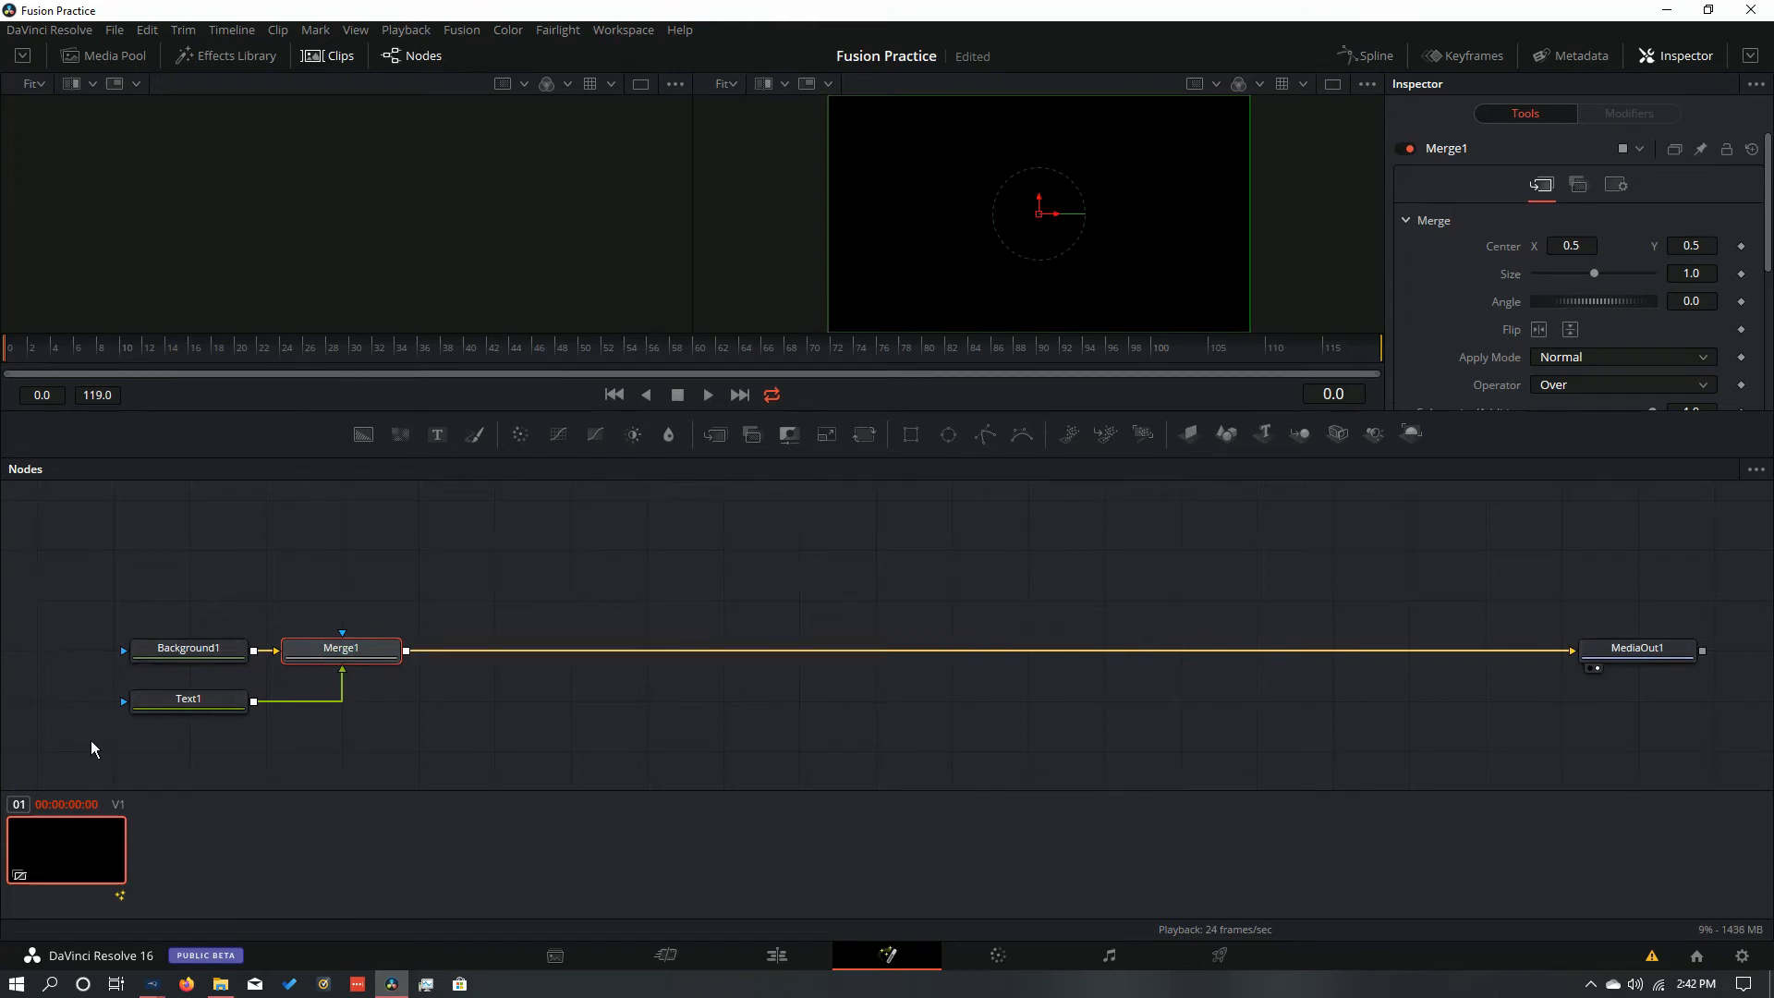
Step: Set the styled text of the Text1 node to "Test"
{"action": "left_click", "coordinate": [180, 705]}
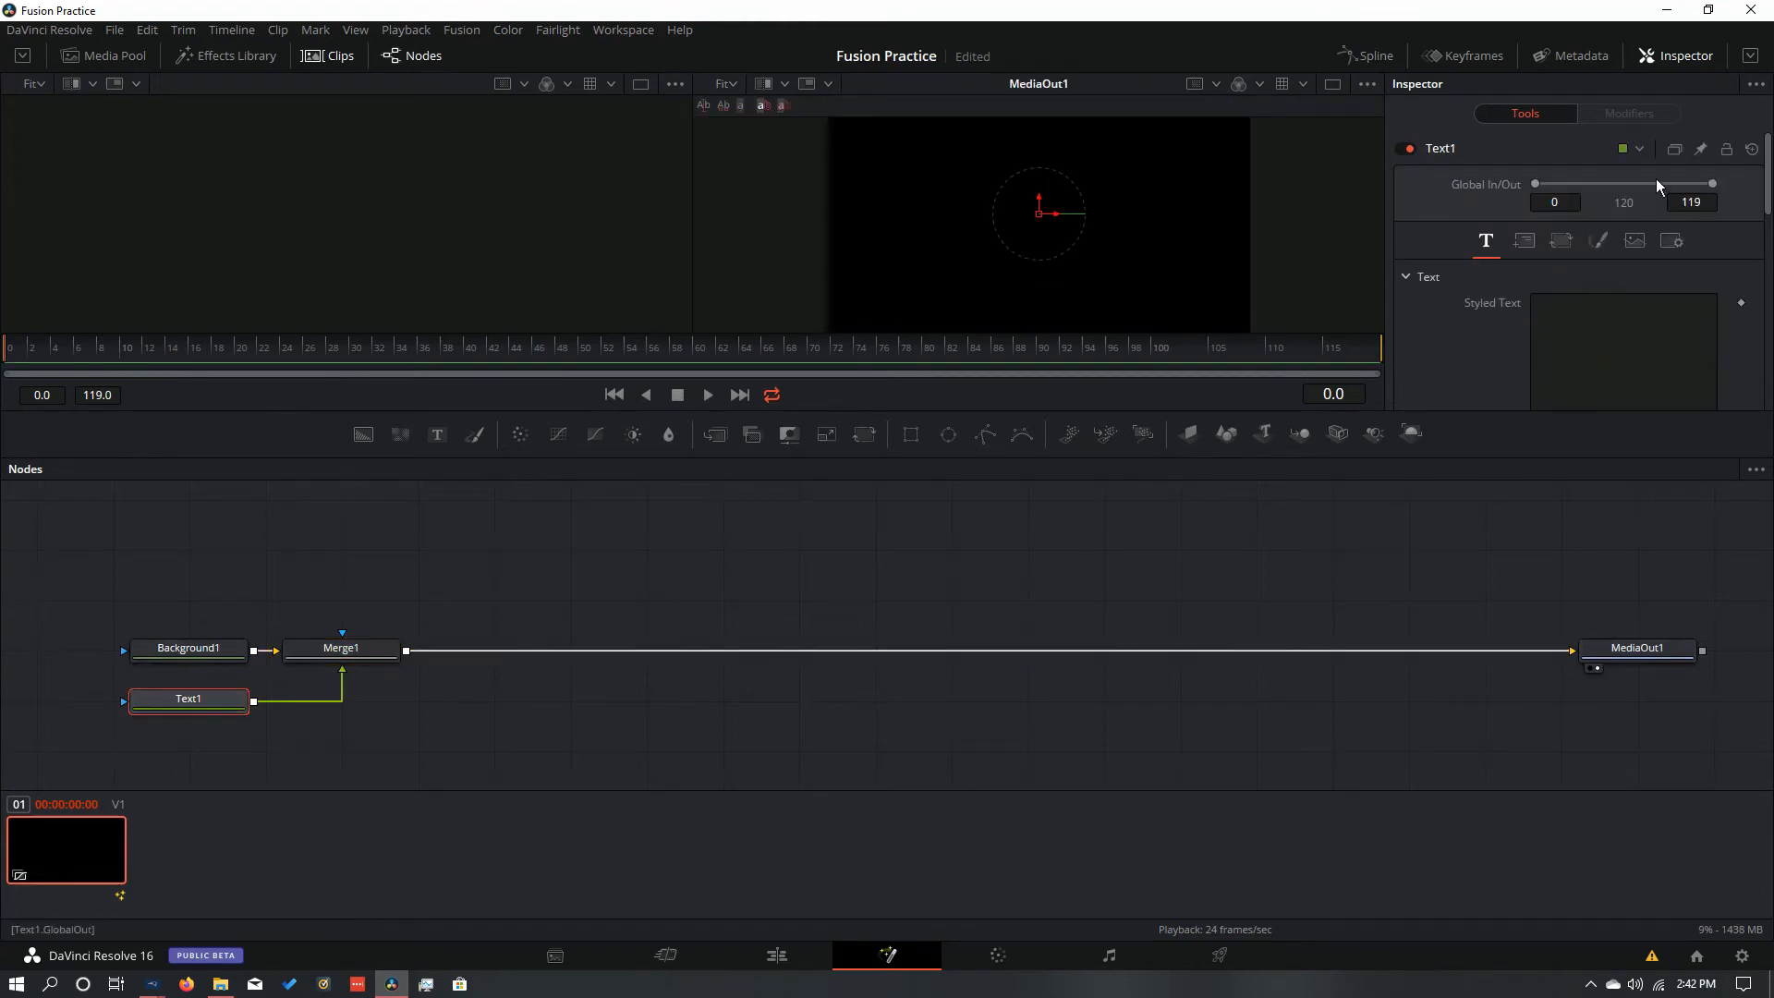
{"action": "left_click", "coordinate": [1640, 332]}
{"action": "type", "text": "T"}
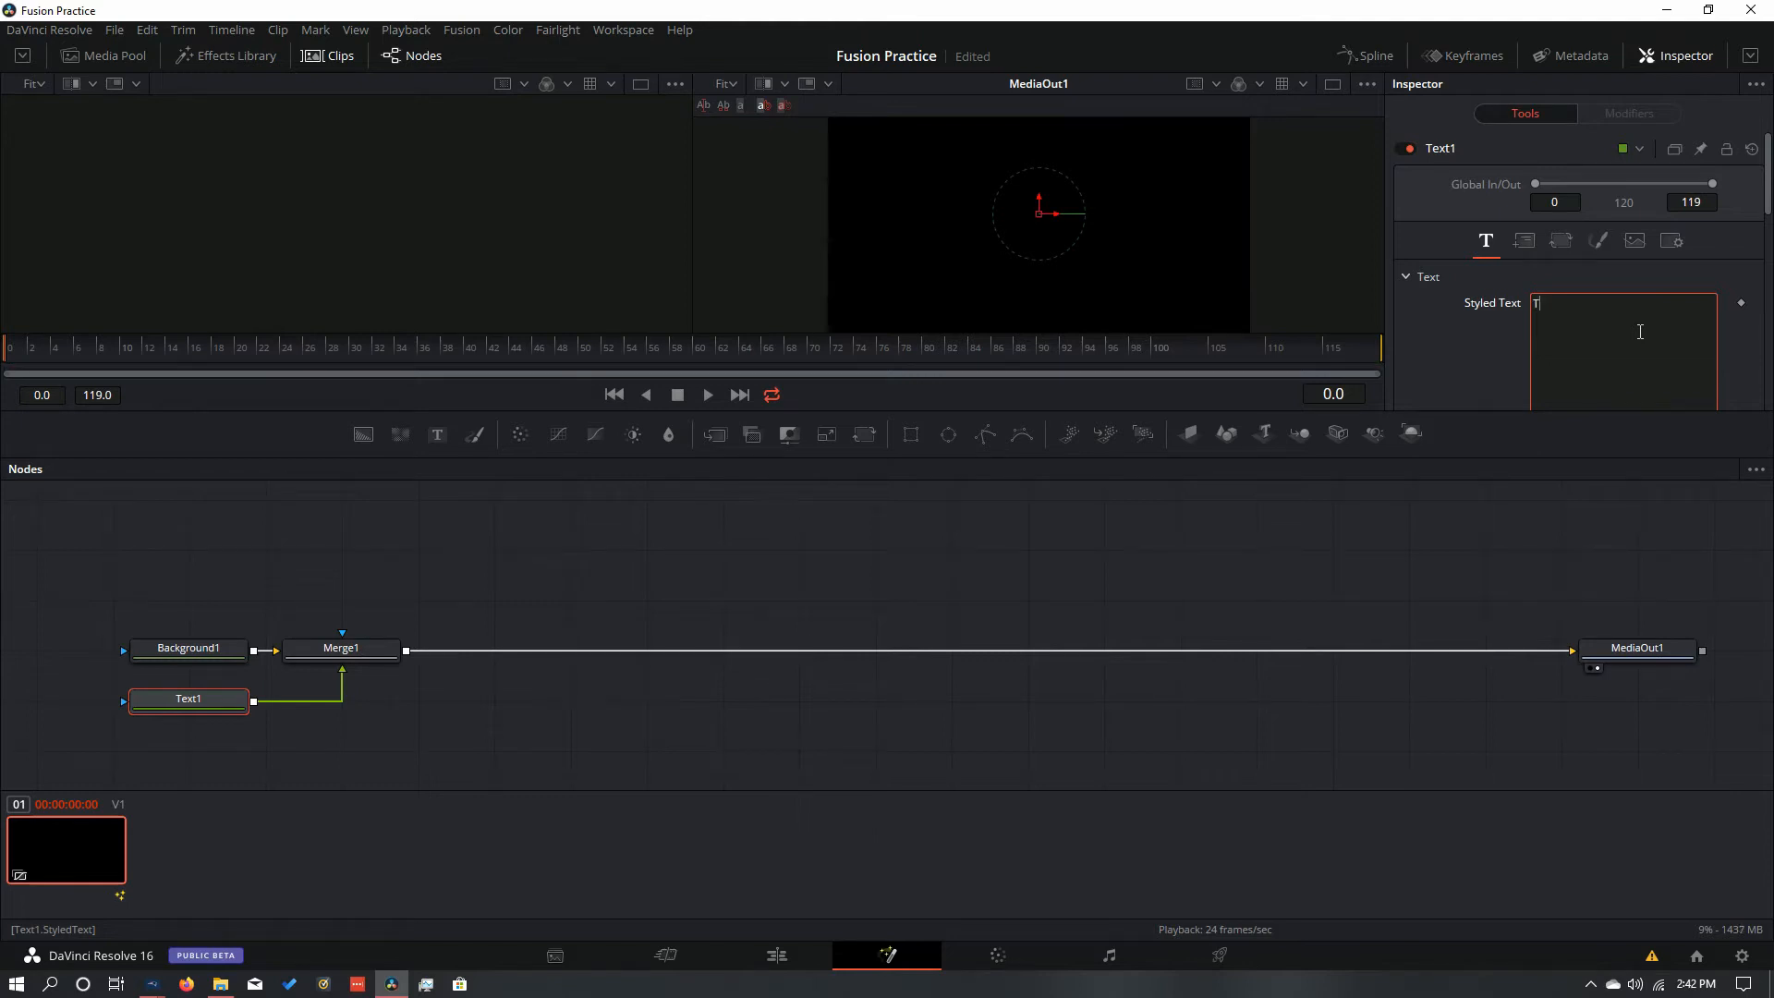
{"action": "type", "text": "est"}
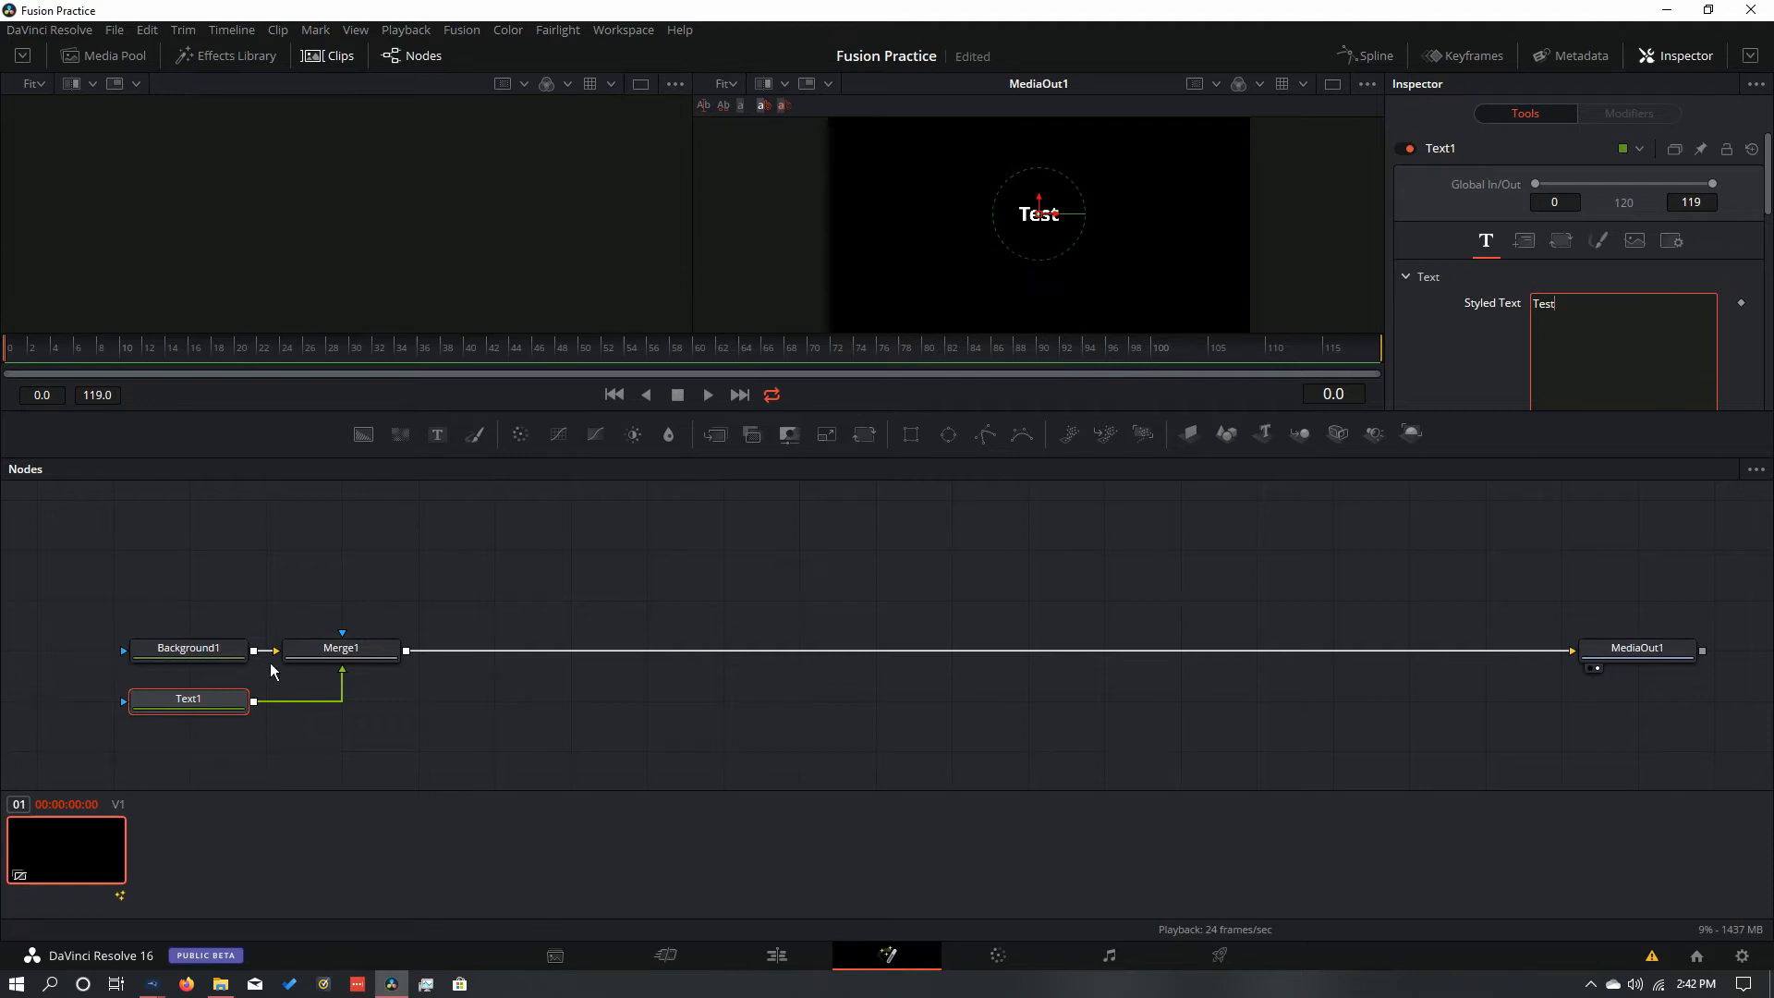
Step: Change the Background1 node's solid color to a muted red
{"action": "left_click", "coordinate": [205, 657]}
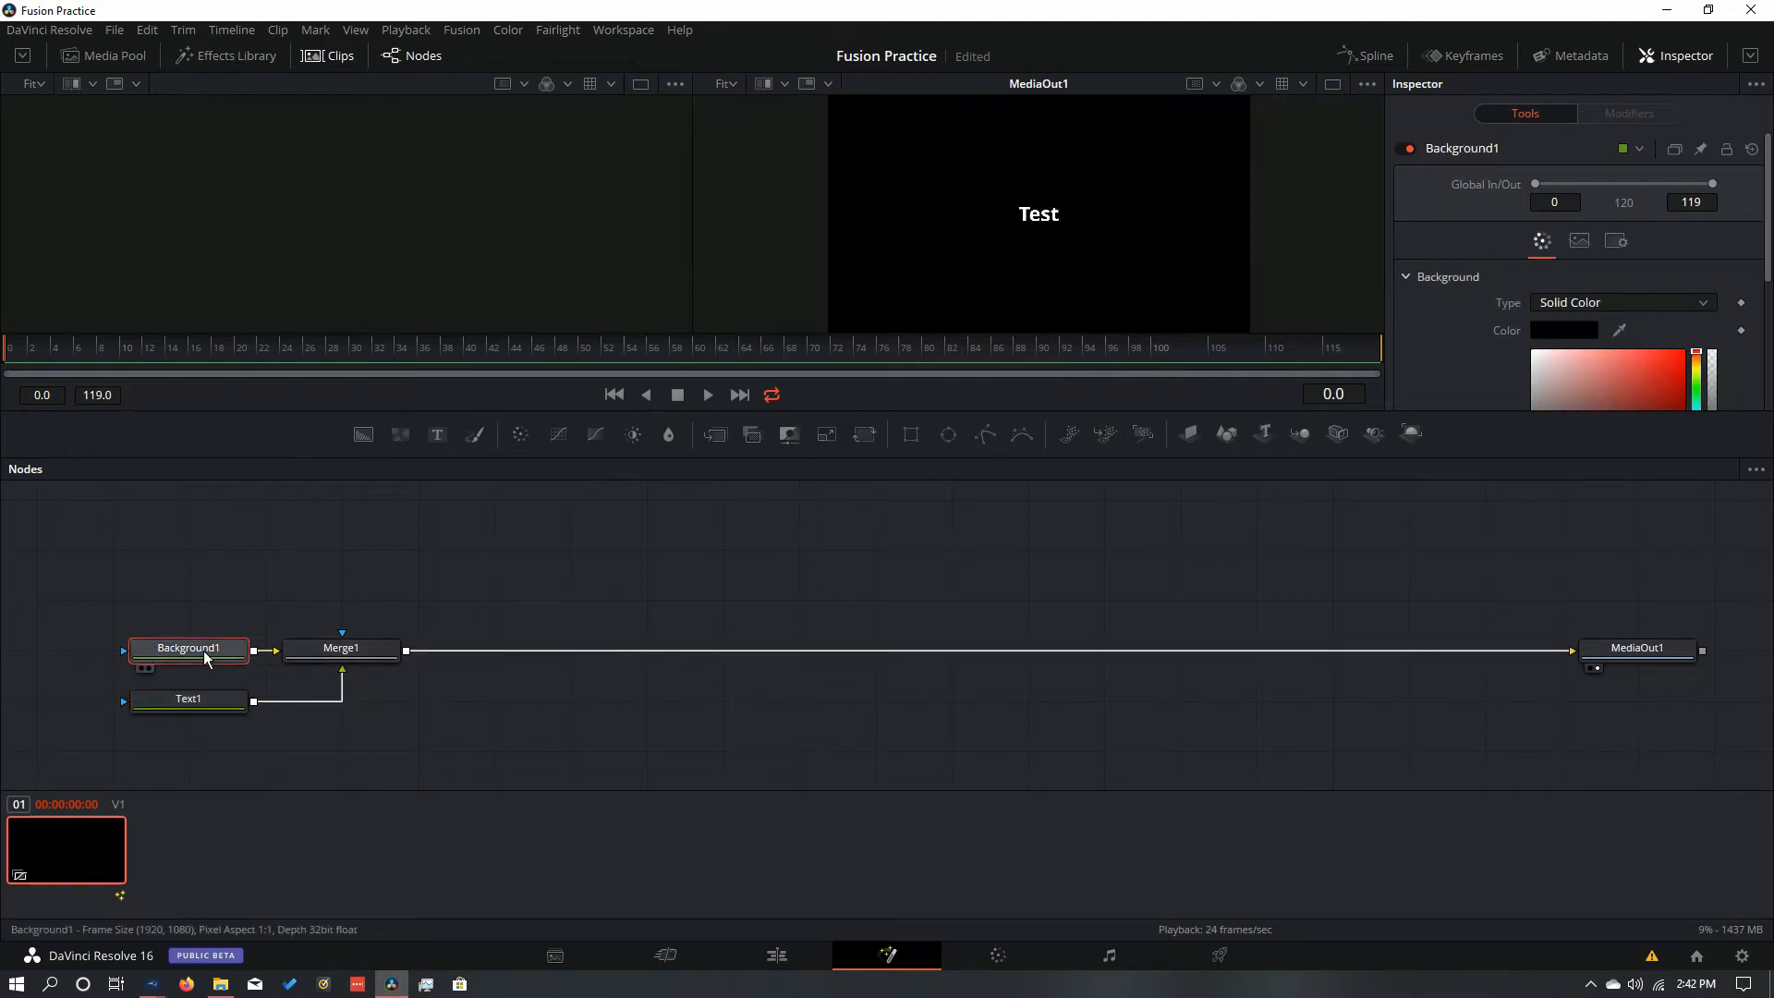
{"action": "left_click", "coordinate": [1670, 364]}
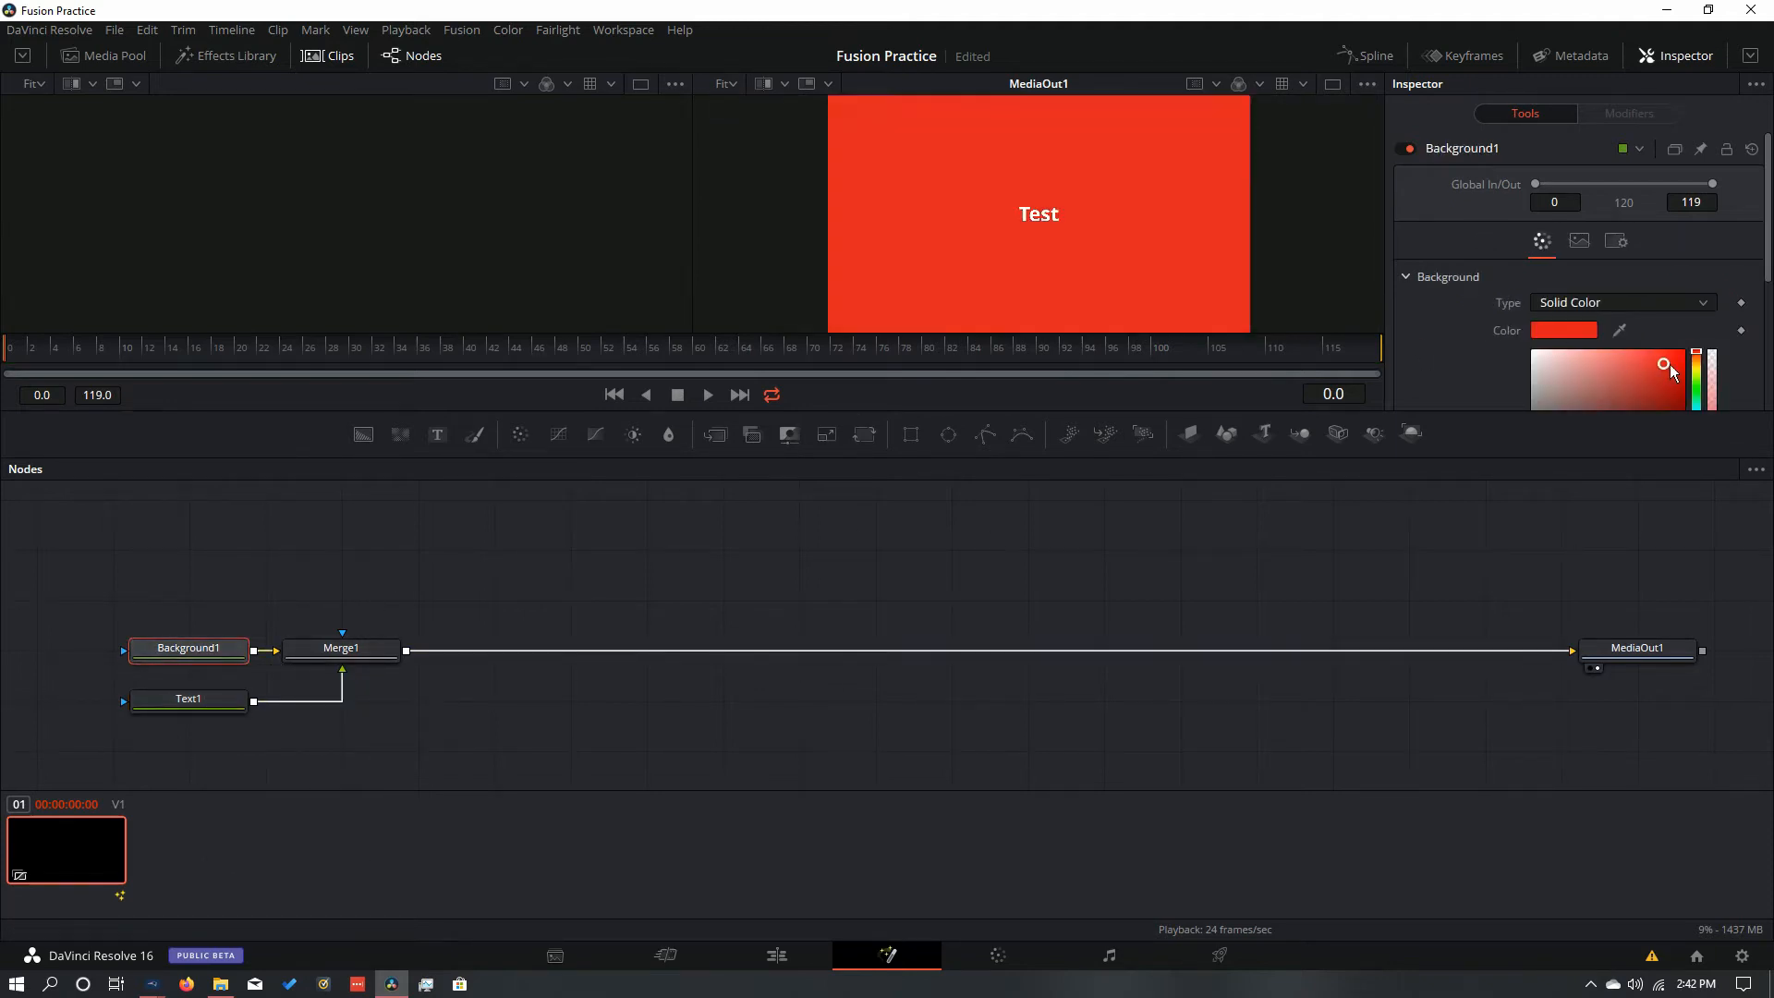
{"action": "mouse_move", "coordinate": [1661, 366]}
{"action": "left_mouse_down"}
{"action": "mouse_move", "coordinate": [1555, 390]}
{"action": "mouse_move", "coordinate": [1610, 407]}
{"action": "mouse_move", "coordinate": [1631, 377]}
{"action": "left_mouse_up"}
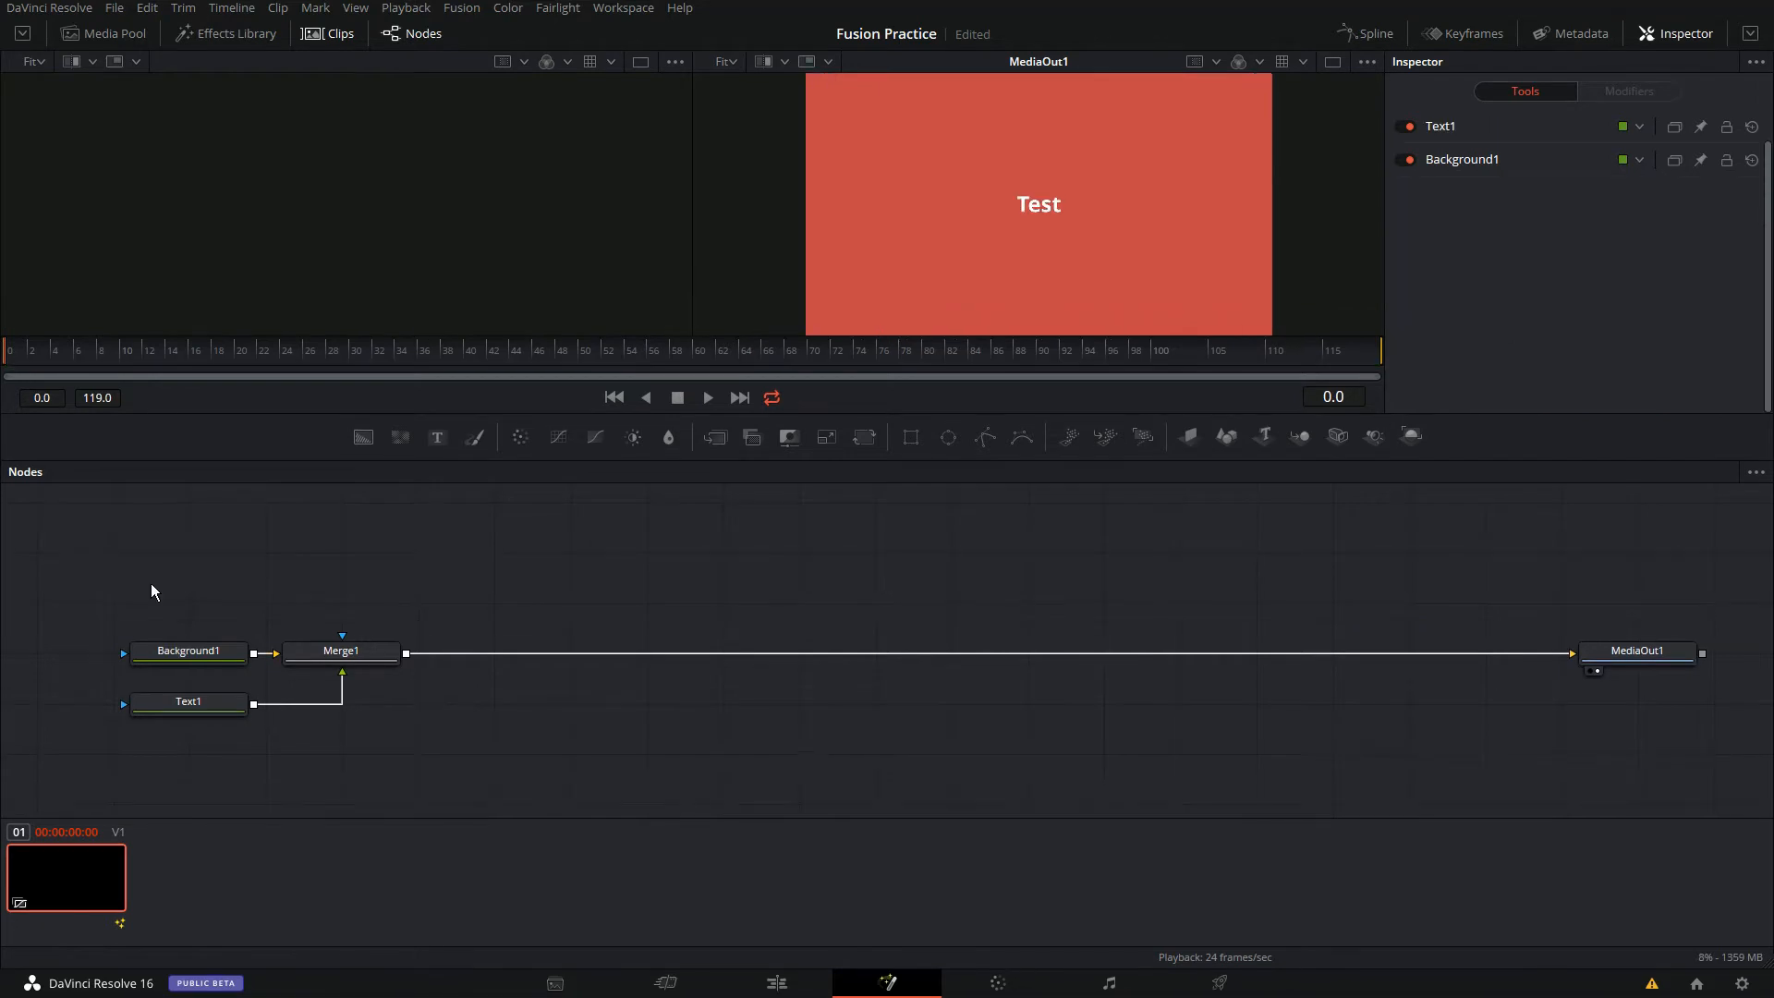
Step: Make room beside the nodes, attach separate Rectangle masks to Background1 and Text1, and disconnect Merge1 from MediaOut1
{"action": "left_click_drag", "start_coordinate": [129, 571], "coordinate": [407, 759]}
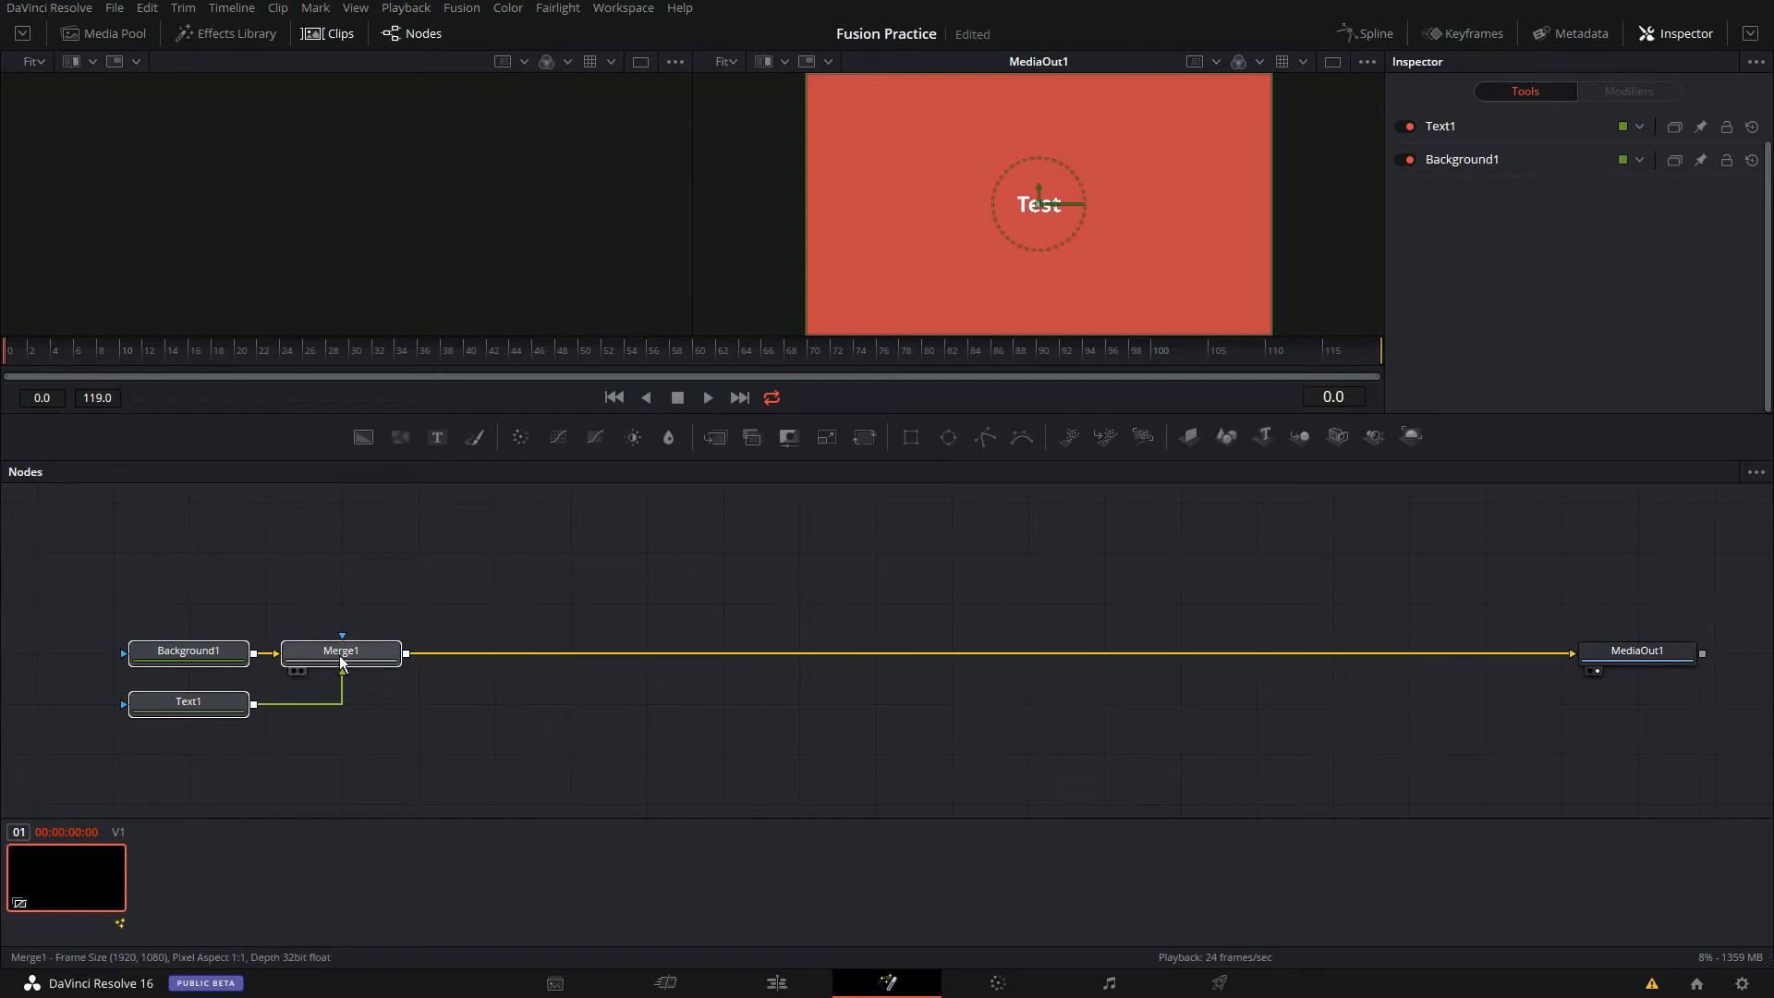
{"action": "left_click_drag", "start_coordinate": [340, 656], "coordinate": [417, 656]}
{"action": "left_click", "coordinate": [334, 606]}
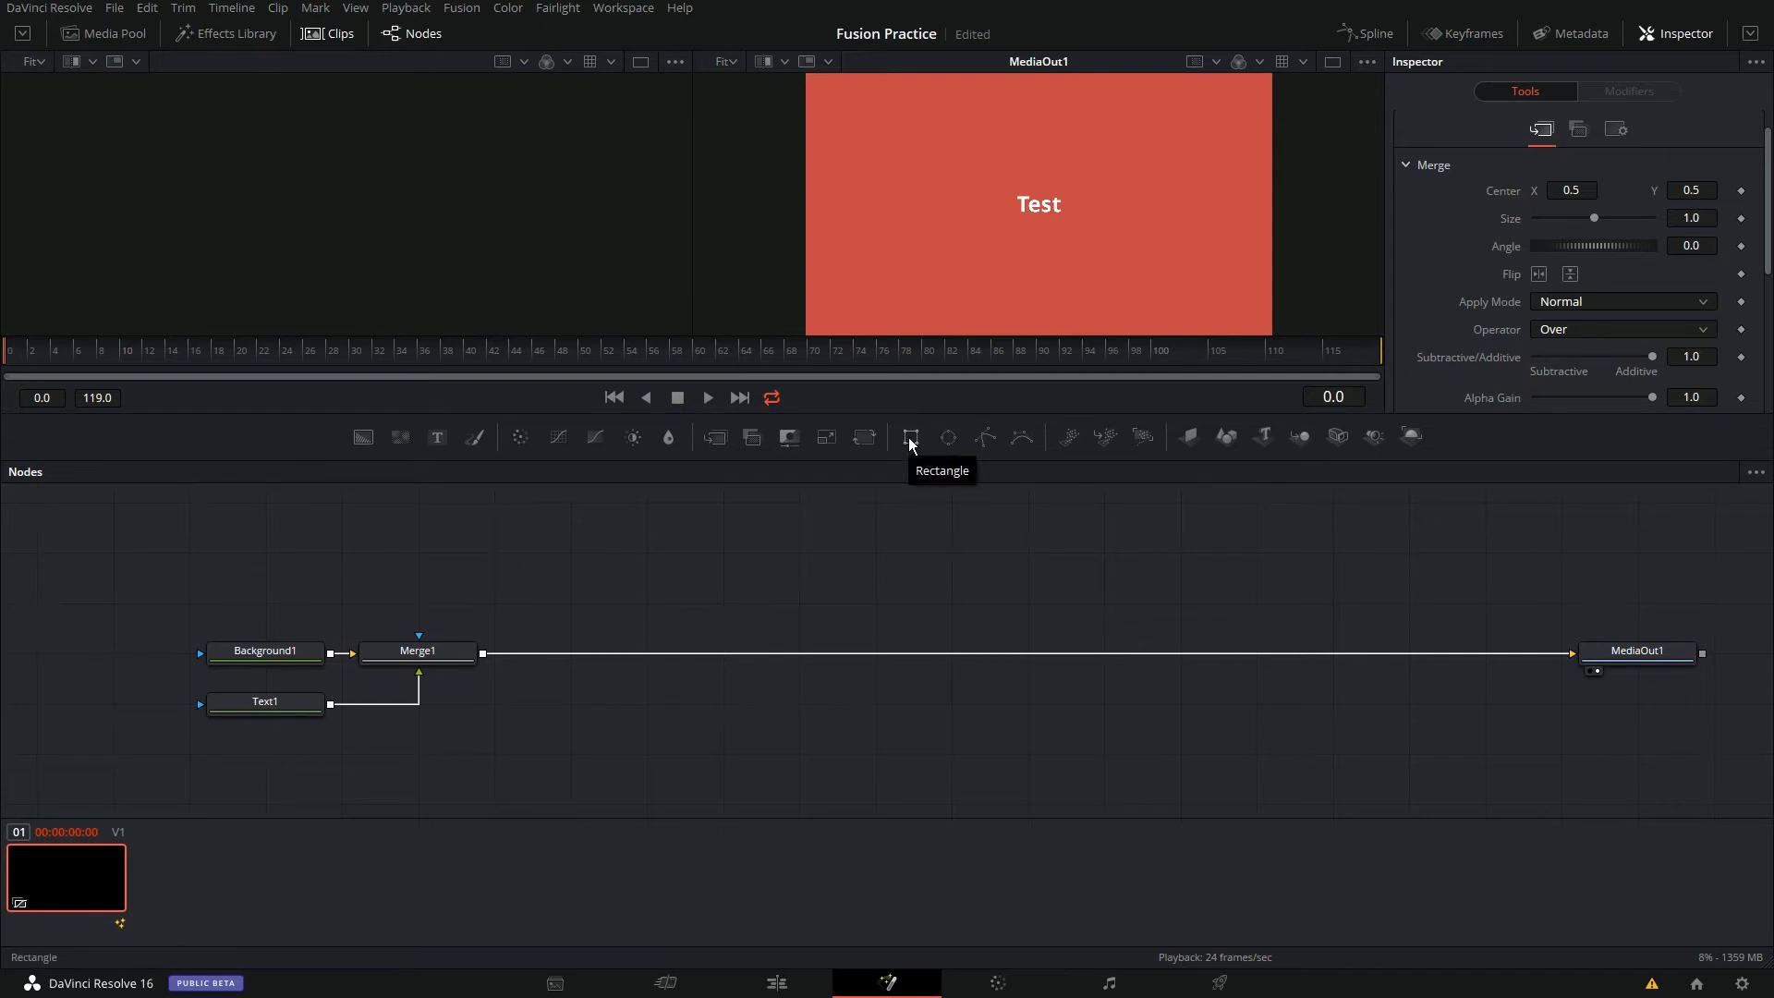
{"action": "left_click_drag", "start_coordinate": [910, 443], "coordinate": [205, 656]}
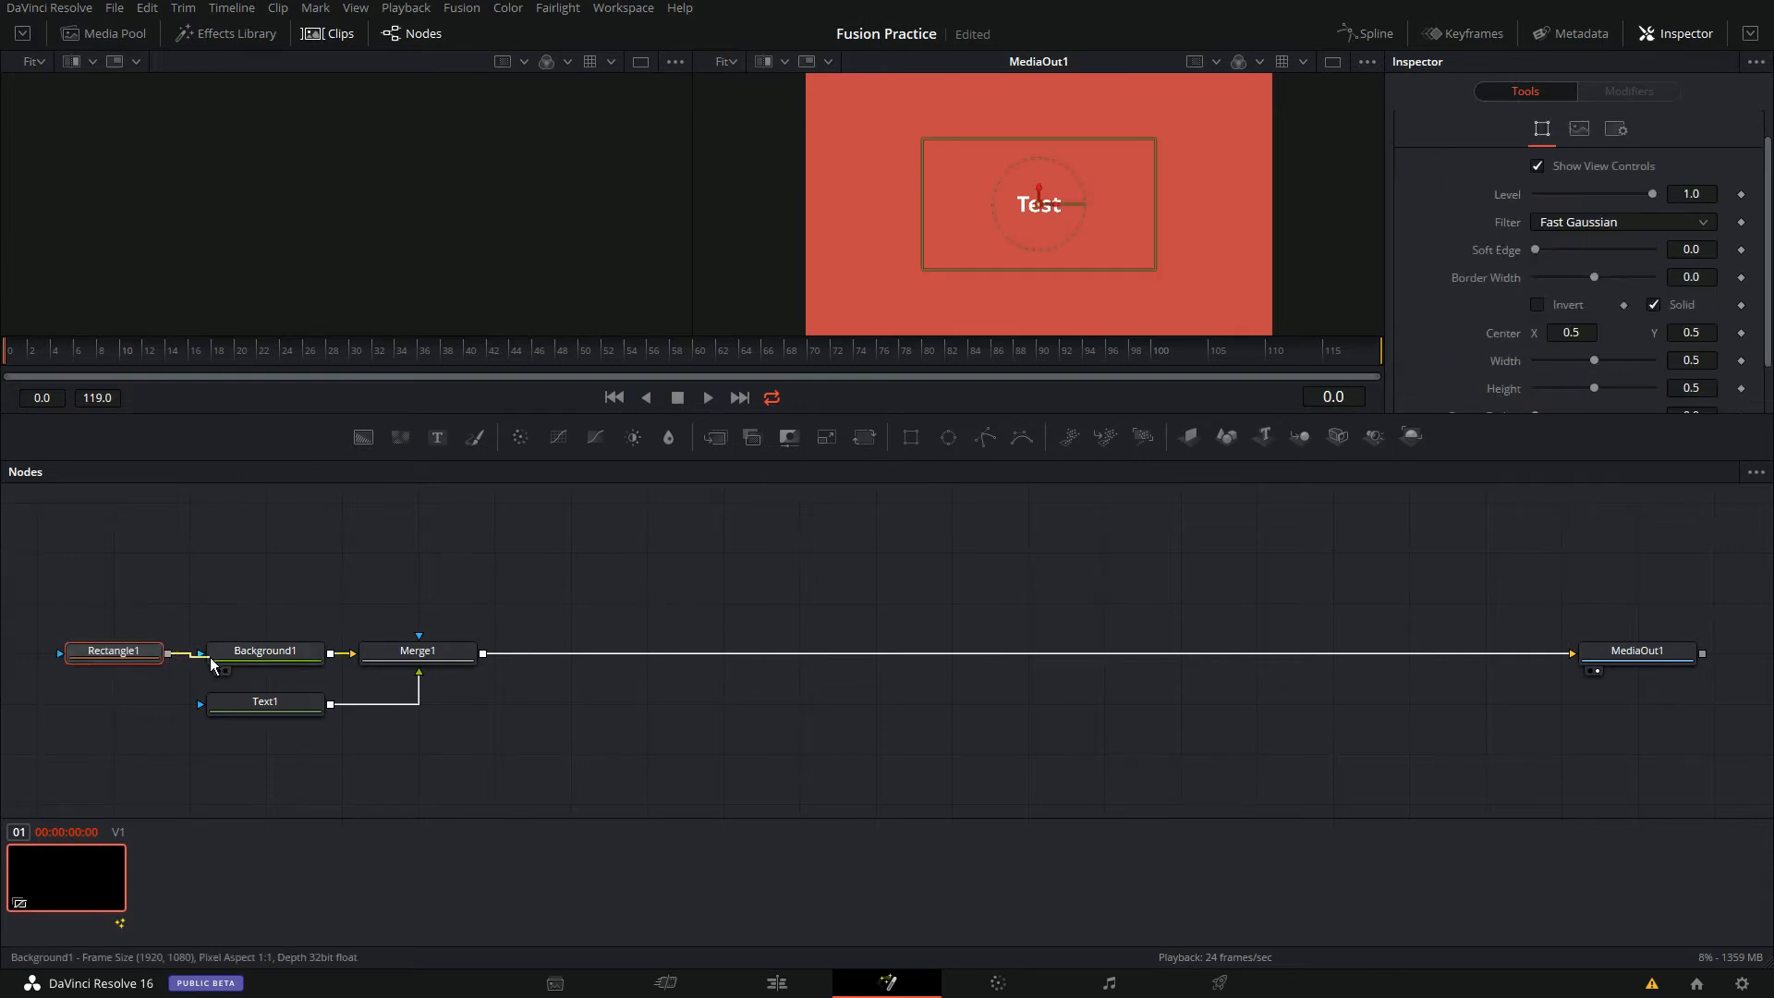
{"action": "left_click_drag", "start_coordinate": [909, 437], "coordinate": [202, 711]}
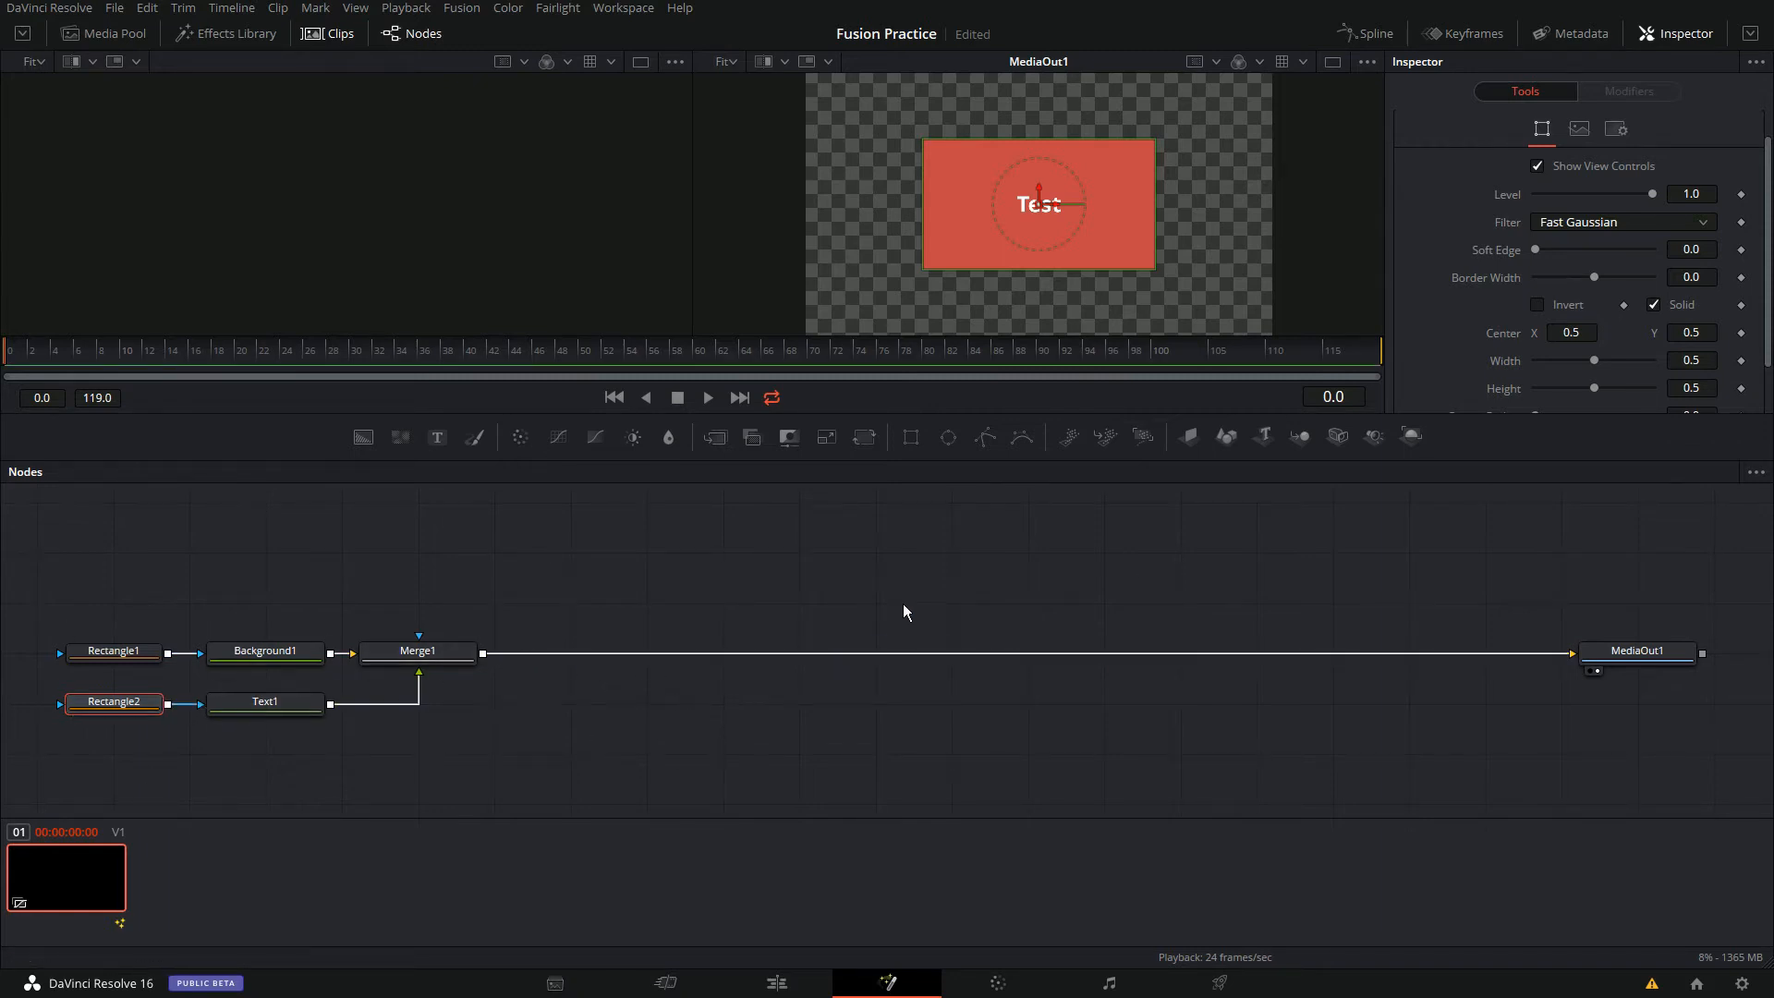
{"action": "left_click_drag", "start_coordinate": [1567, 661], "coordinate": [1065, 681]}
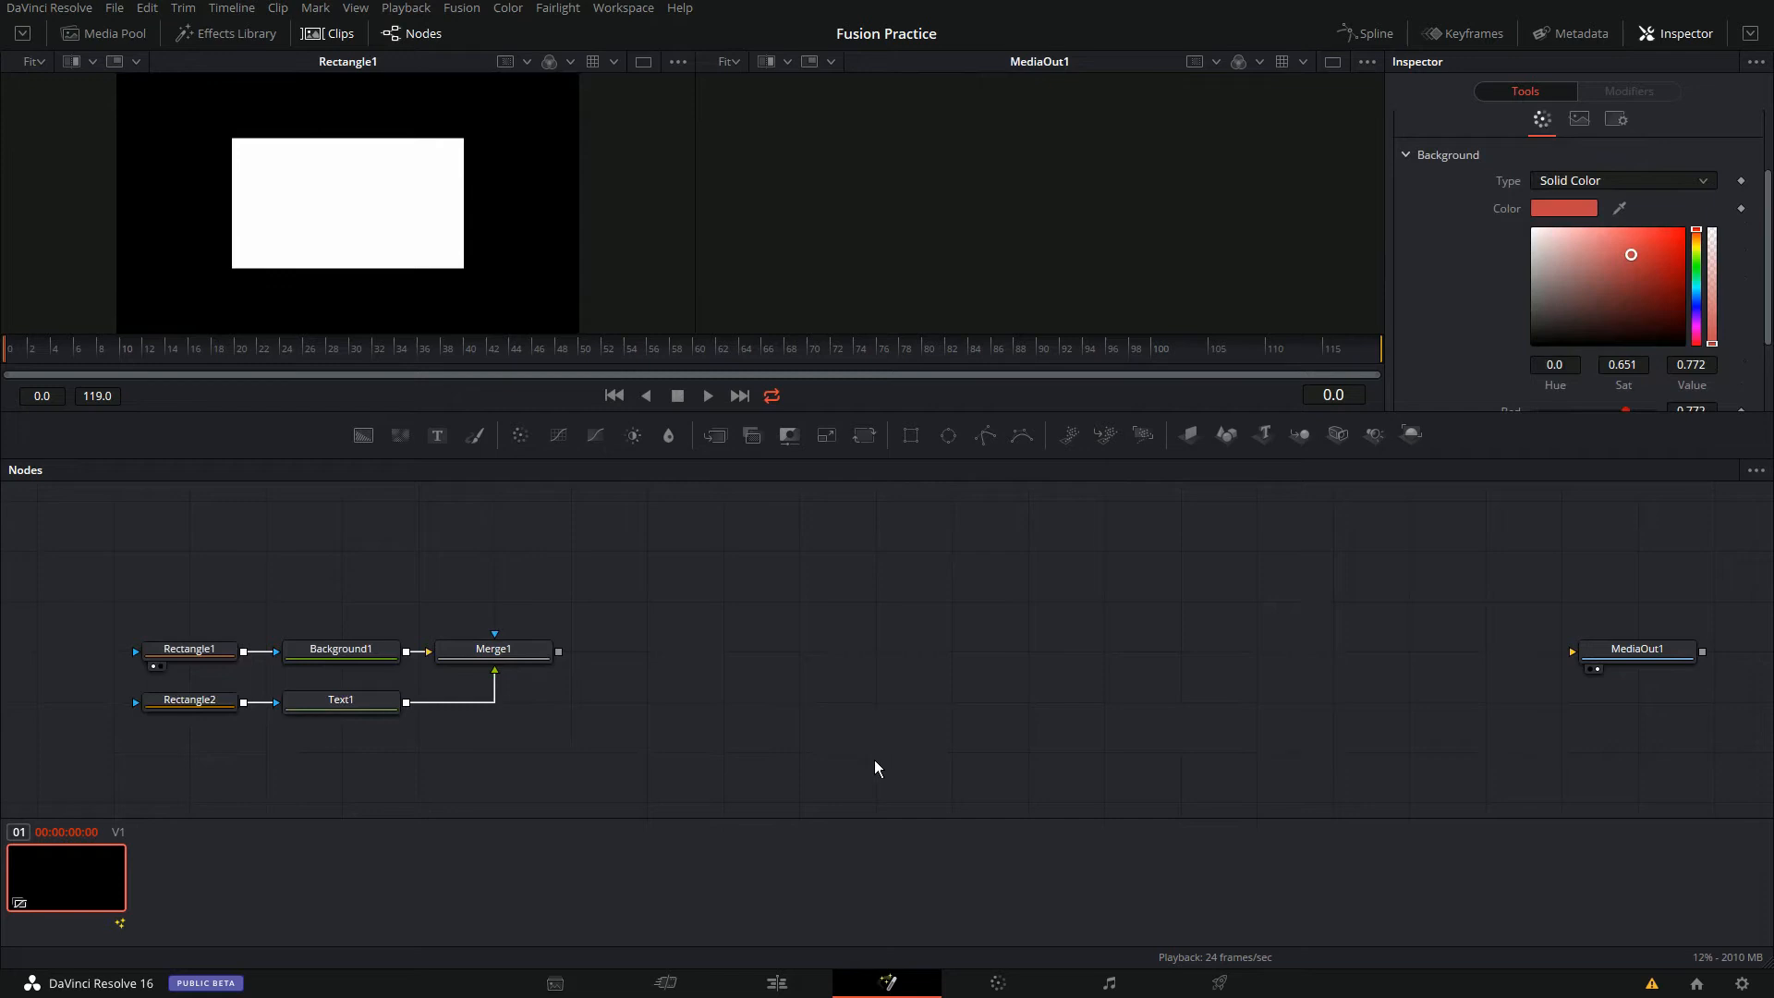
Step: Set the Background1 node's solid color to white (#ffffff)
{"action": "left_click_drag", "start_coordinate": [186, 573], "coordinate": [497, 736]}
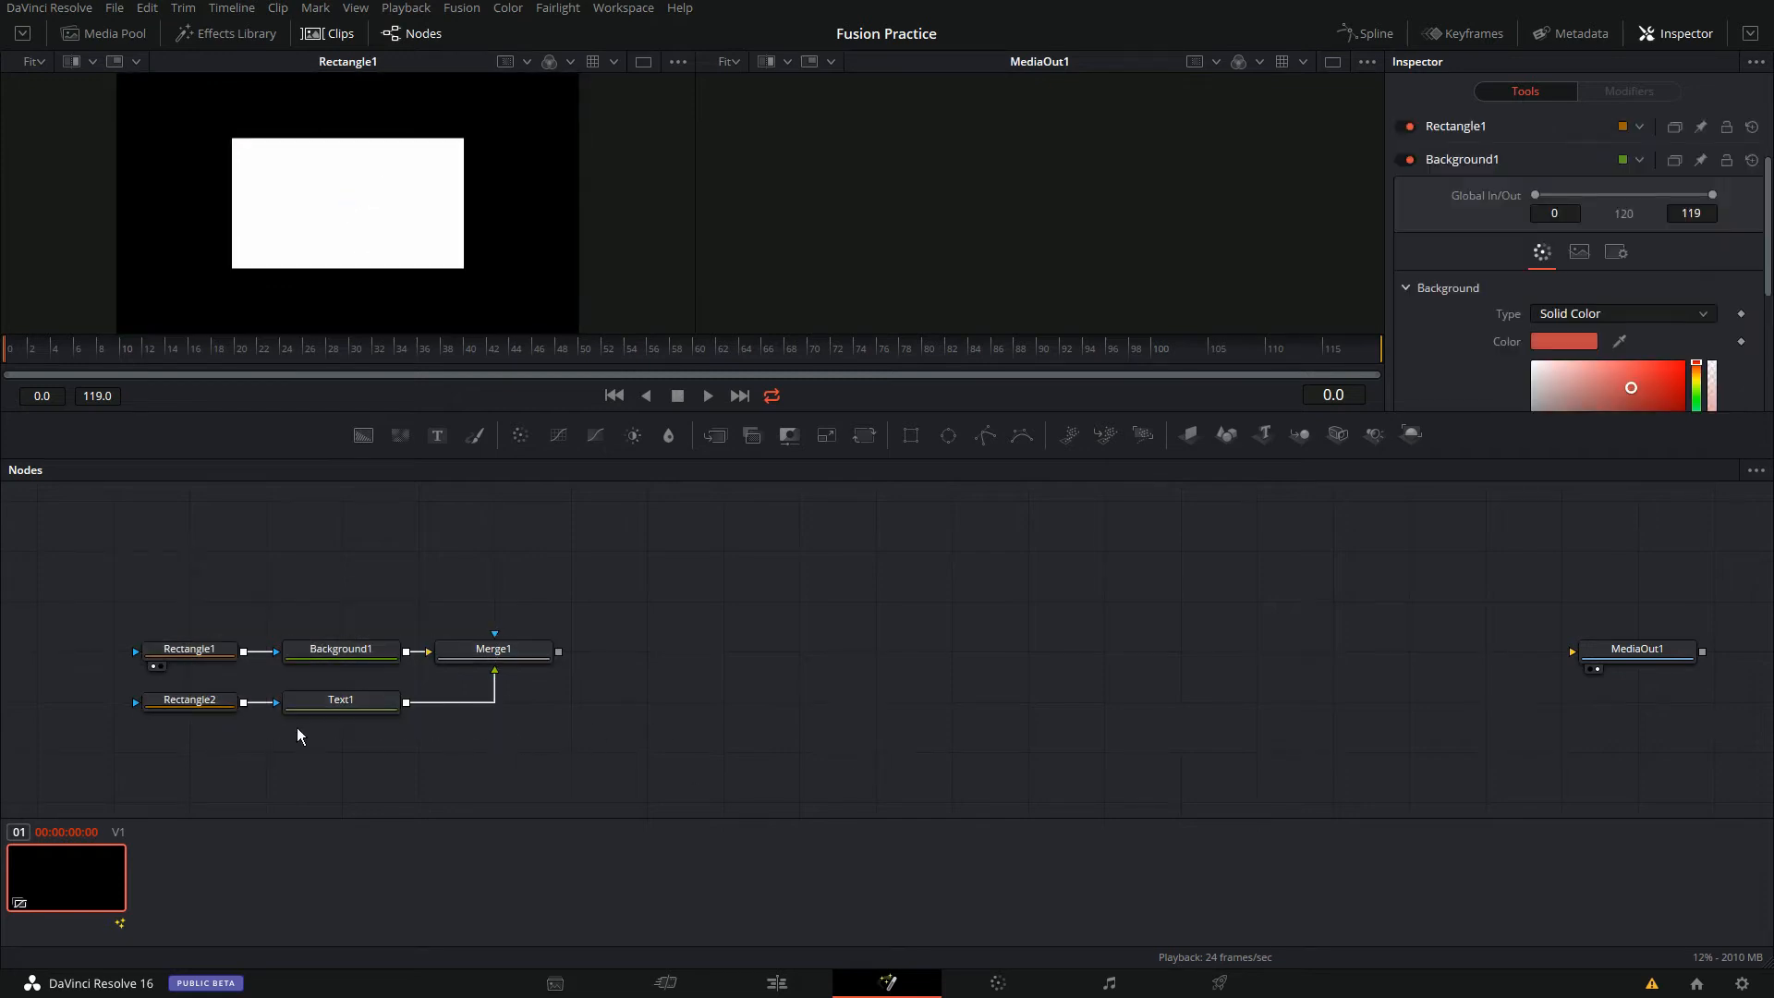
{"action": "mouse_move", "coordinate": [307, 649]}
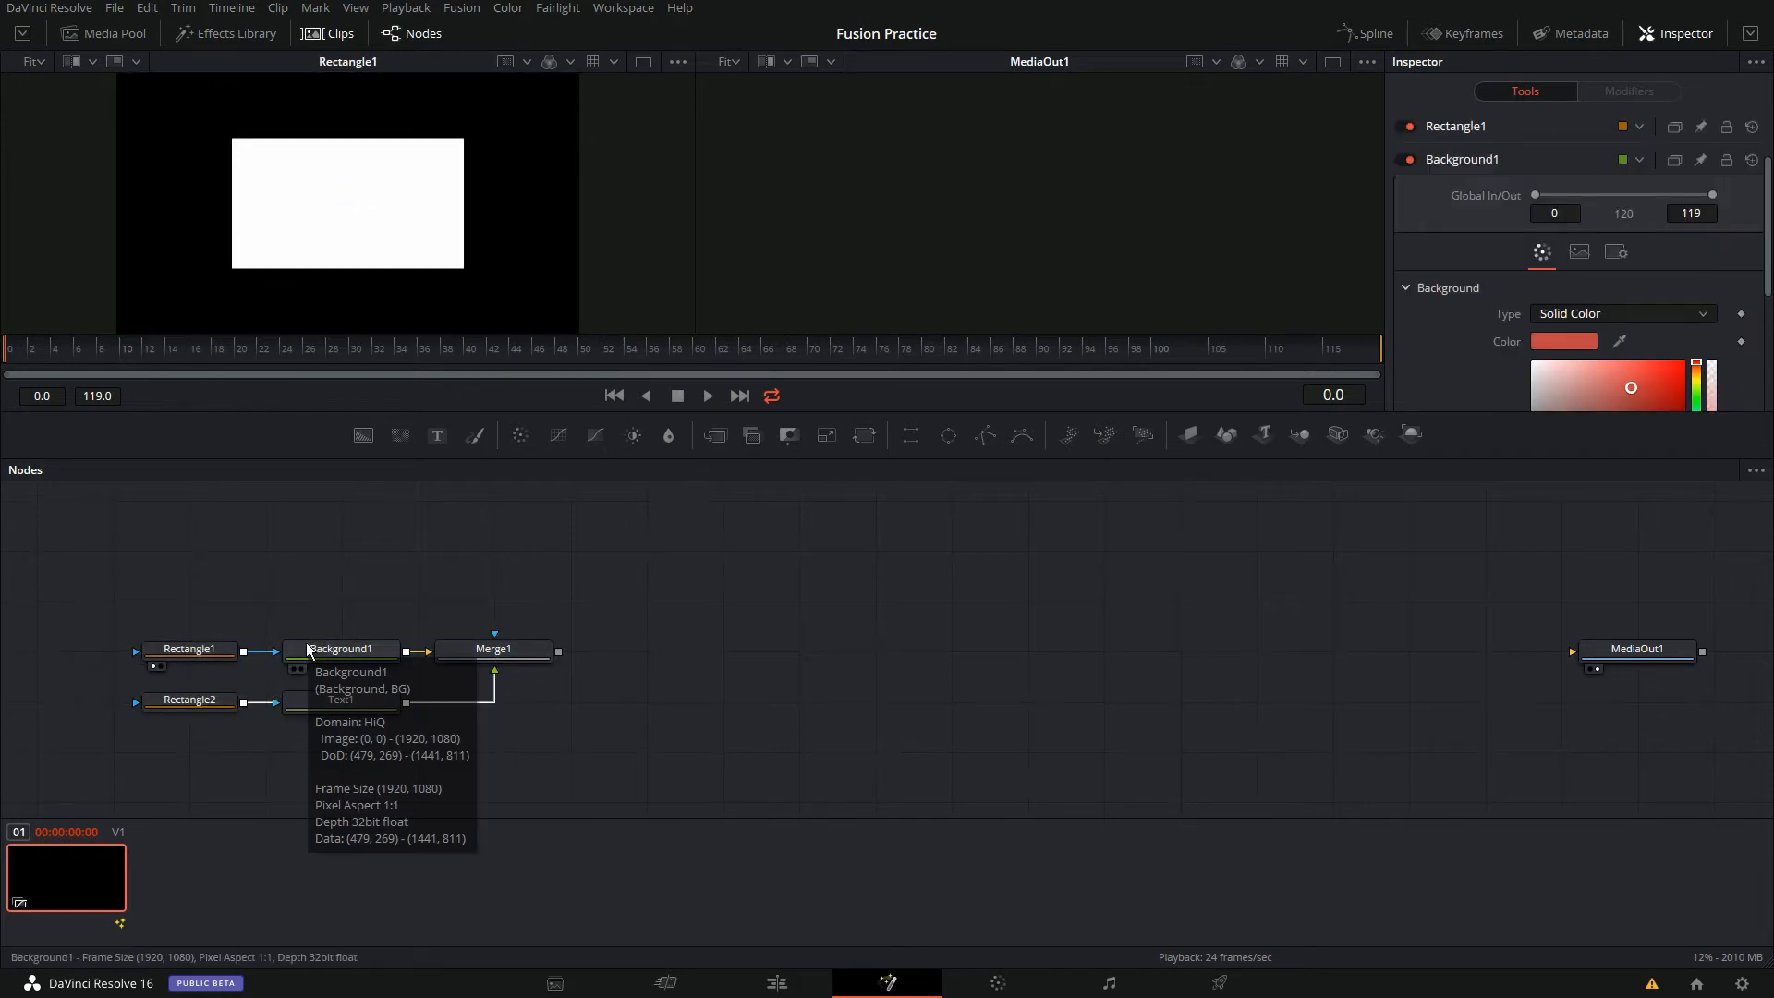
{"action": "left_click", "coordinate": [310, 650]}
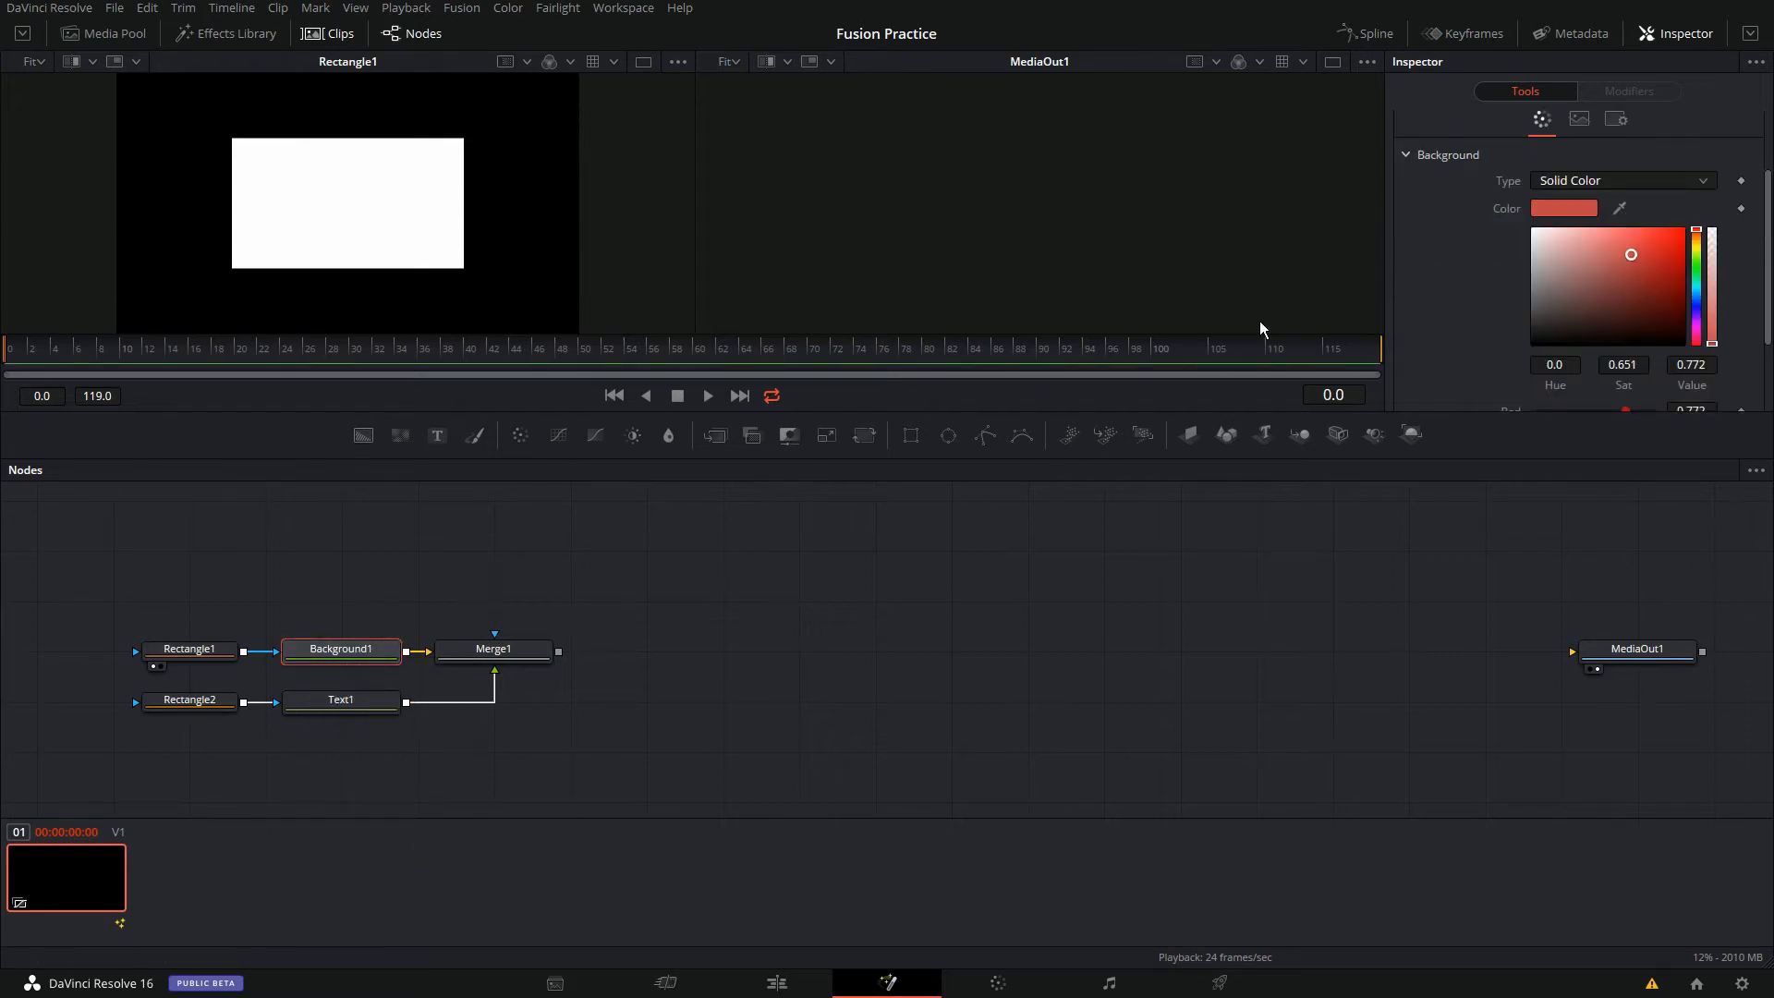
{"action": "left_click", "coordinate": [1553, 210]}
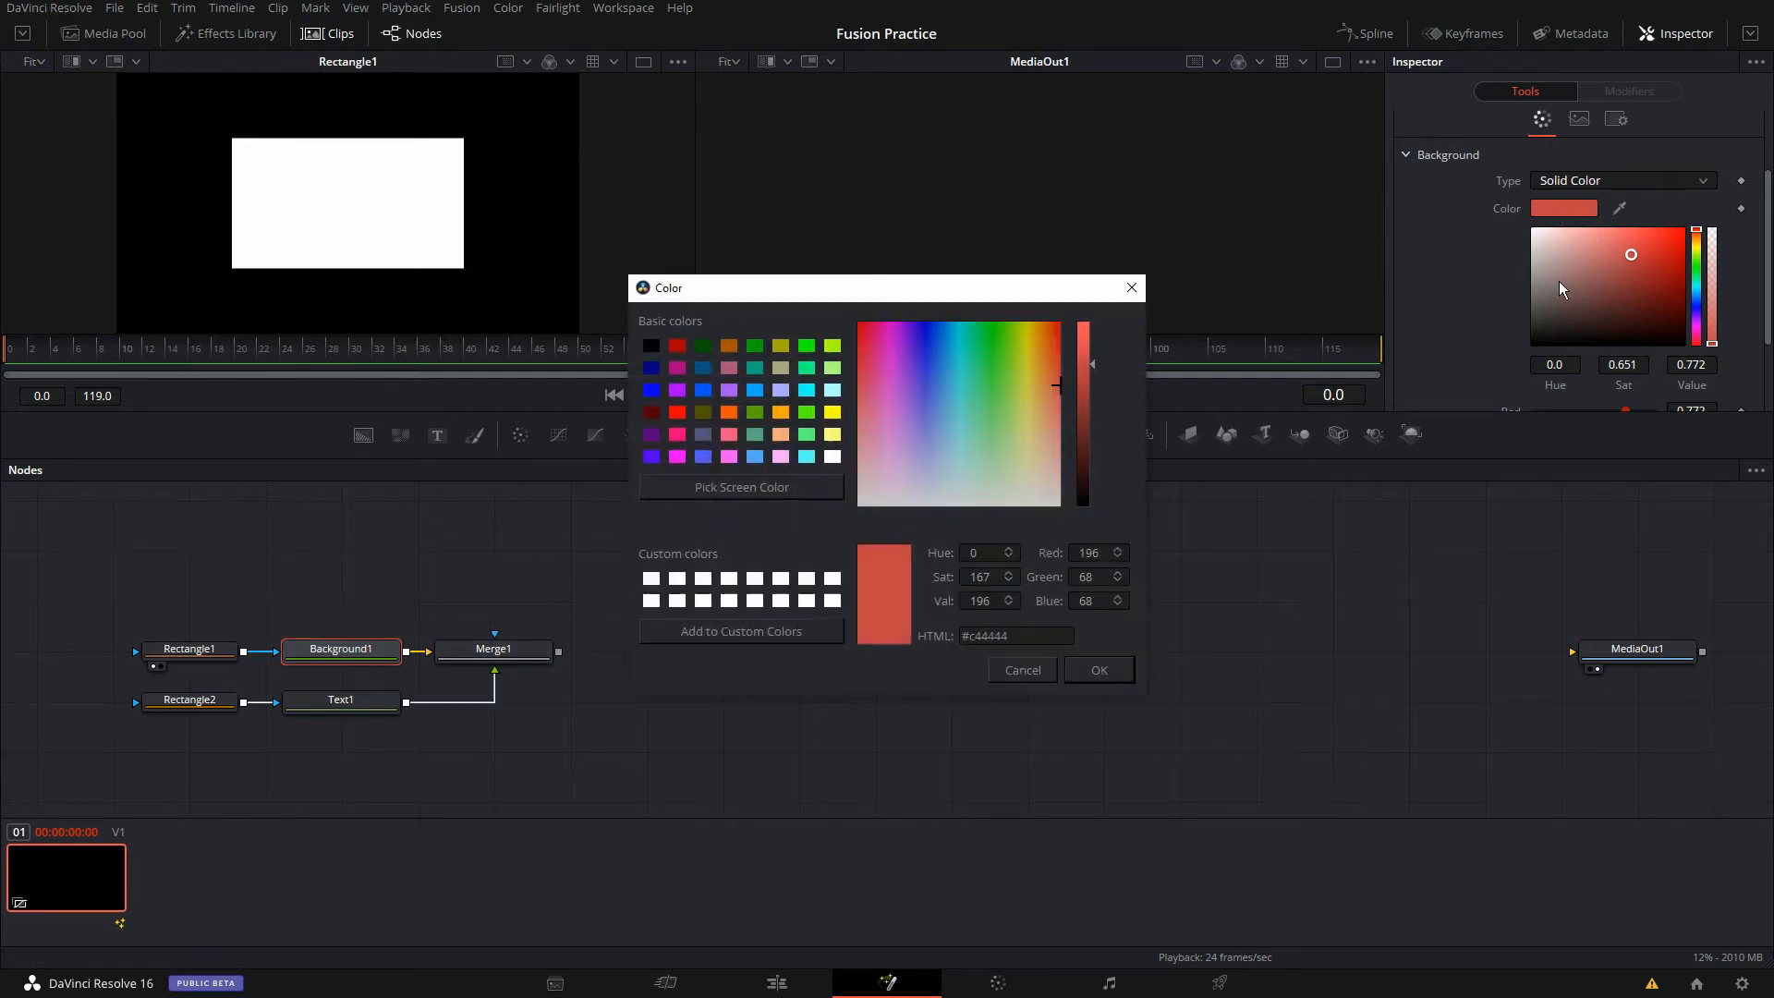
{"action": "left_click", "coordinate": [832, 457]}
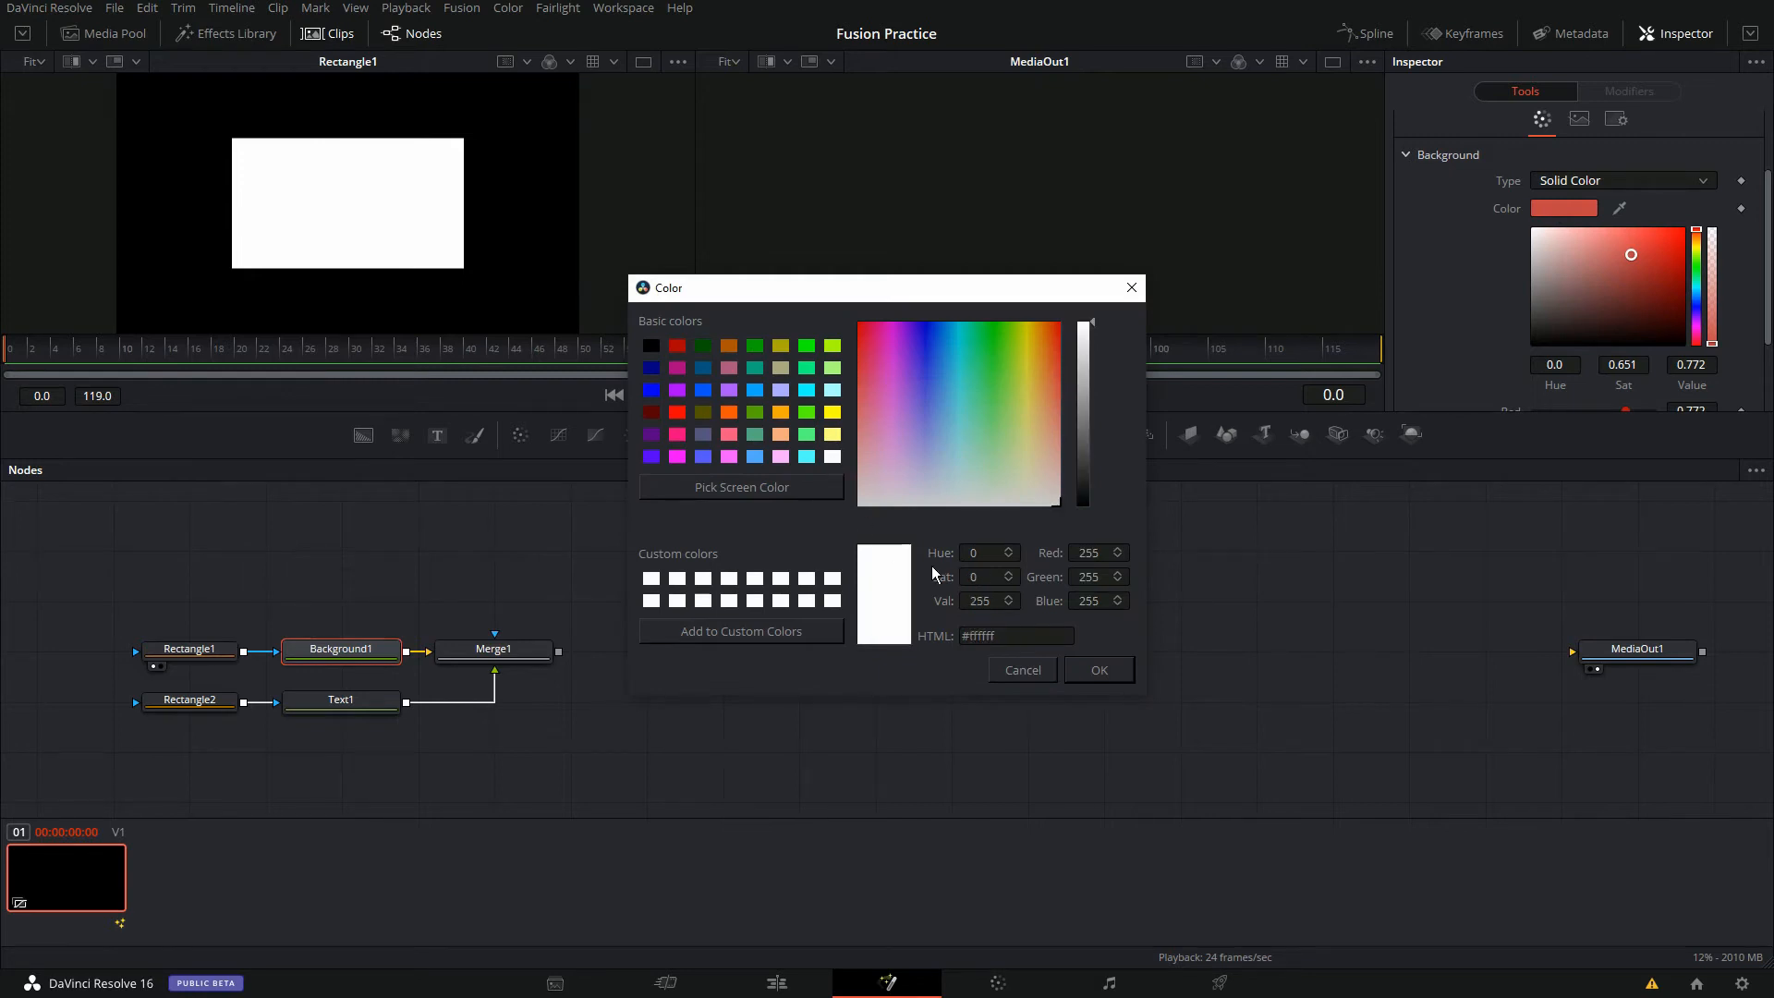
{"action": "left_click", "coordinate": [1089, 667]}
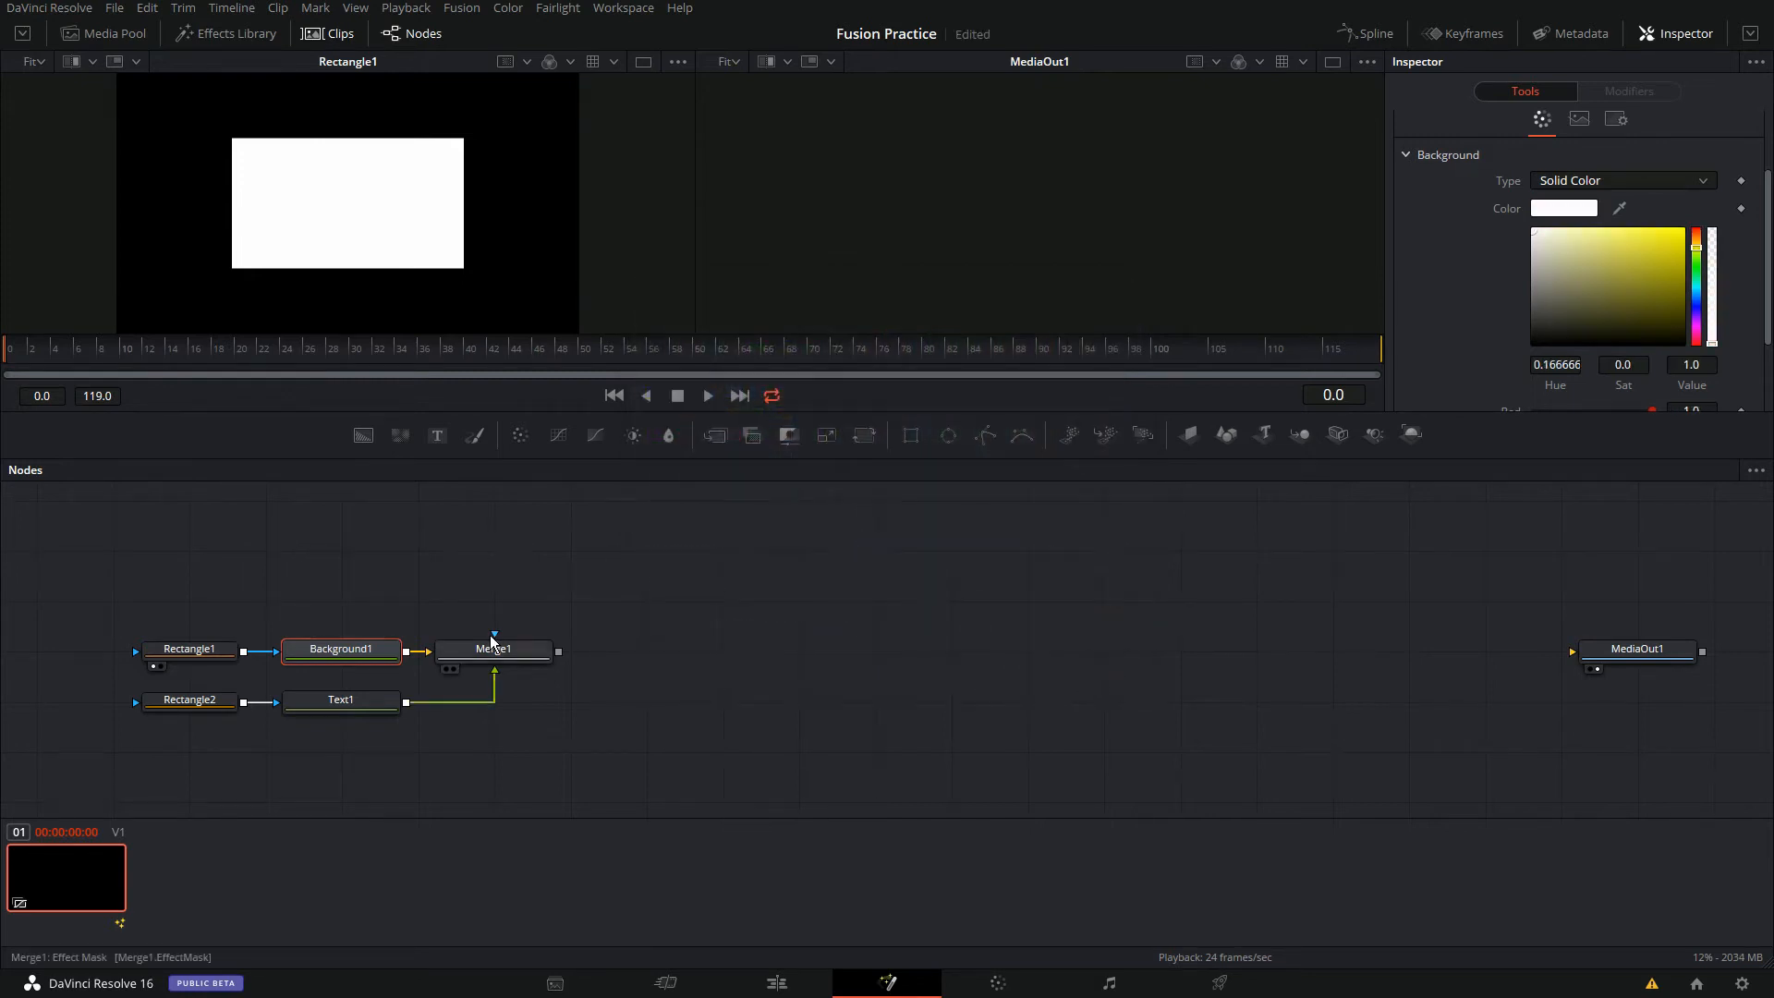
Step: Display Merge1 in the viewer and make Rectangle1 a thin bar left of the text: width 0.007, height 0.184, center X about 0.43
{"action": "left_click", "coordinate": [458, 672]}
{"action": "left_click", "coordinate": [454, 670]}
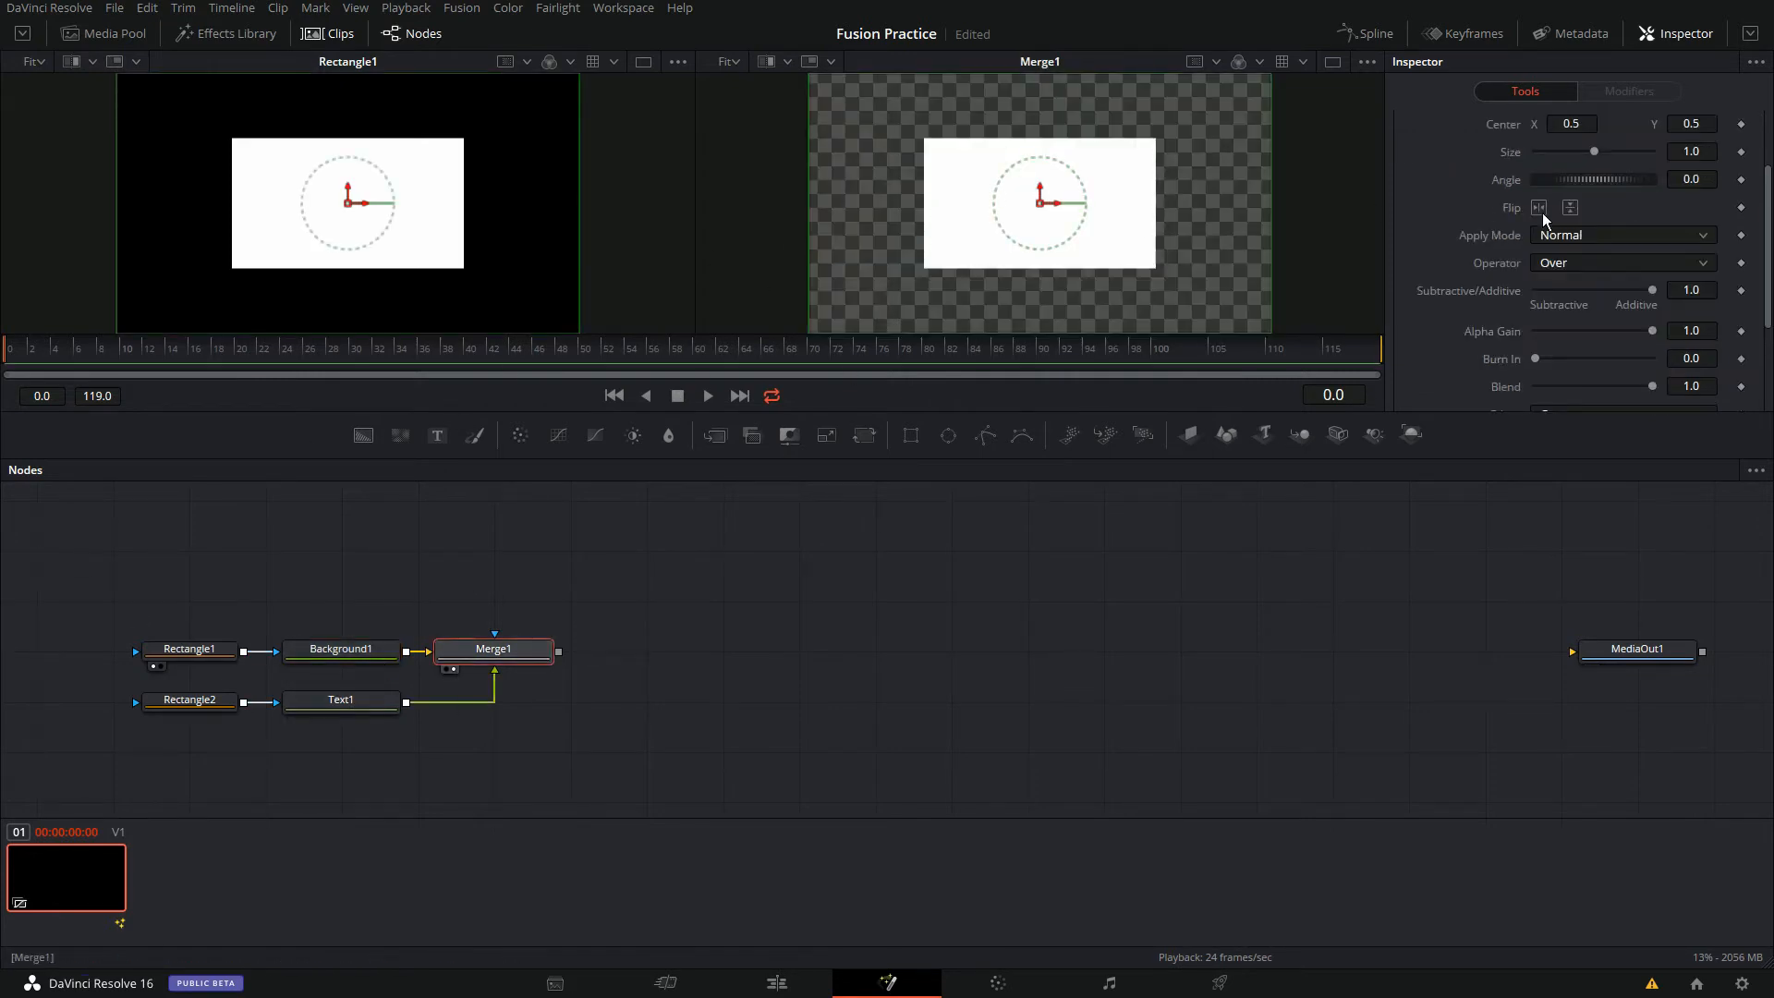
{"action": "left_click", "coordinate": [195, 647]}
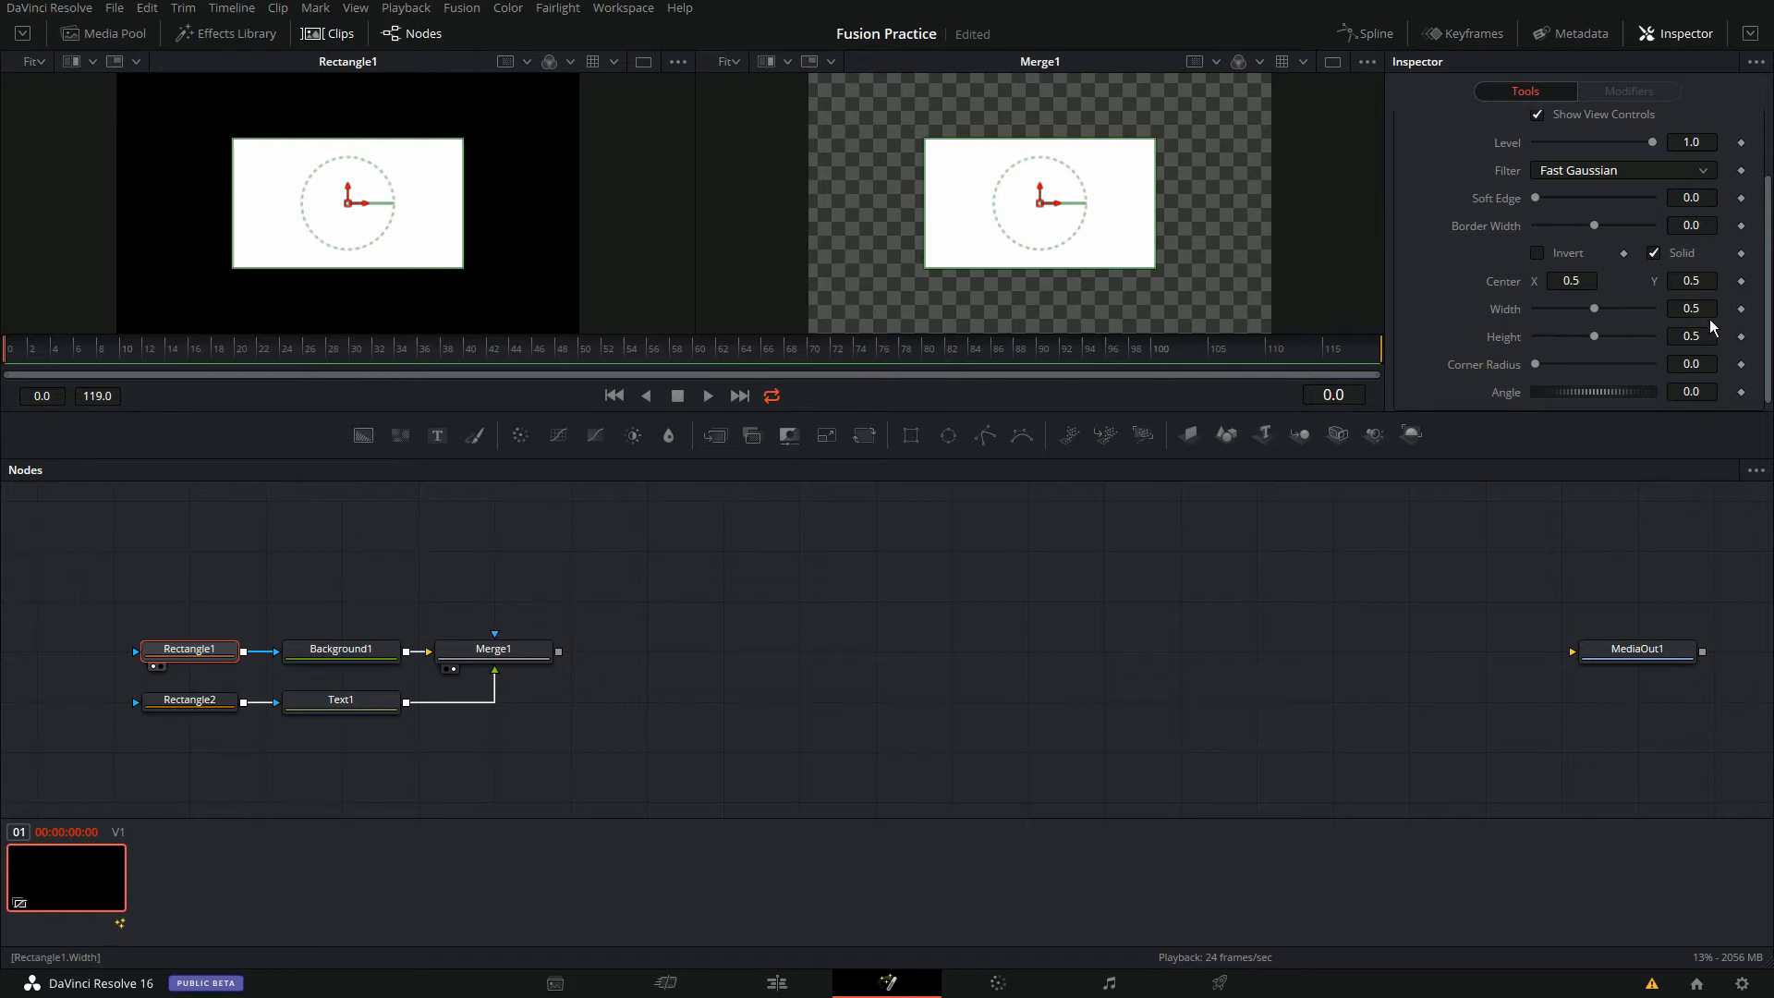
{"action": "mouse_move", "coordinate": [1713, 312]}
{"action": "left_mouse_down"}
{"action": "mouse_move", "coordinate": [1607, 312]}
{"action": "mouse_move", "coordinate": [1714, 312]}
{"action": "left_mouse_up"}
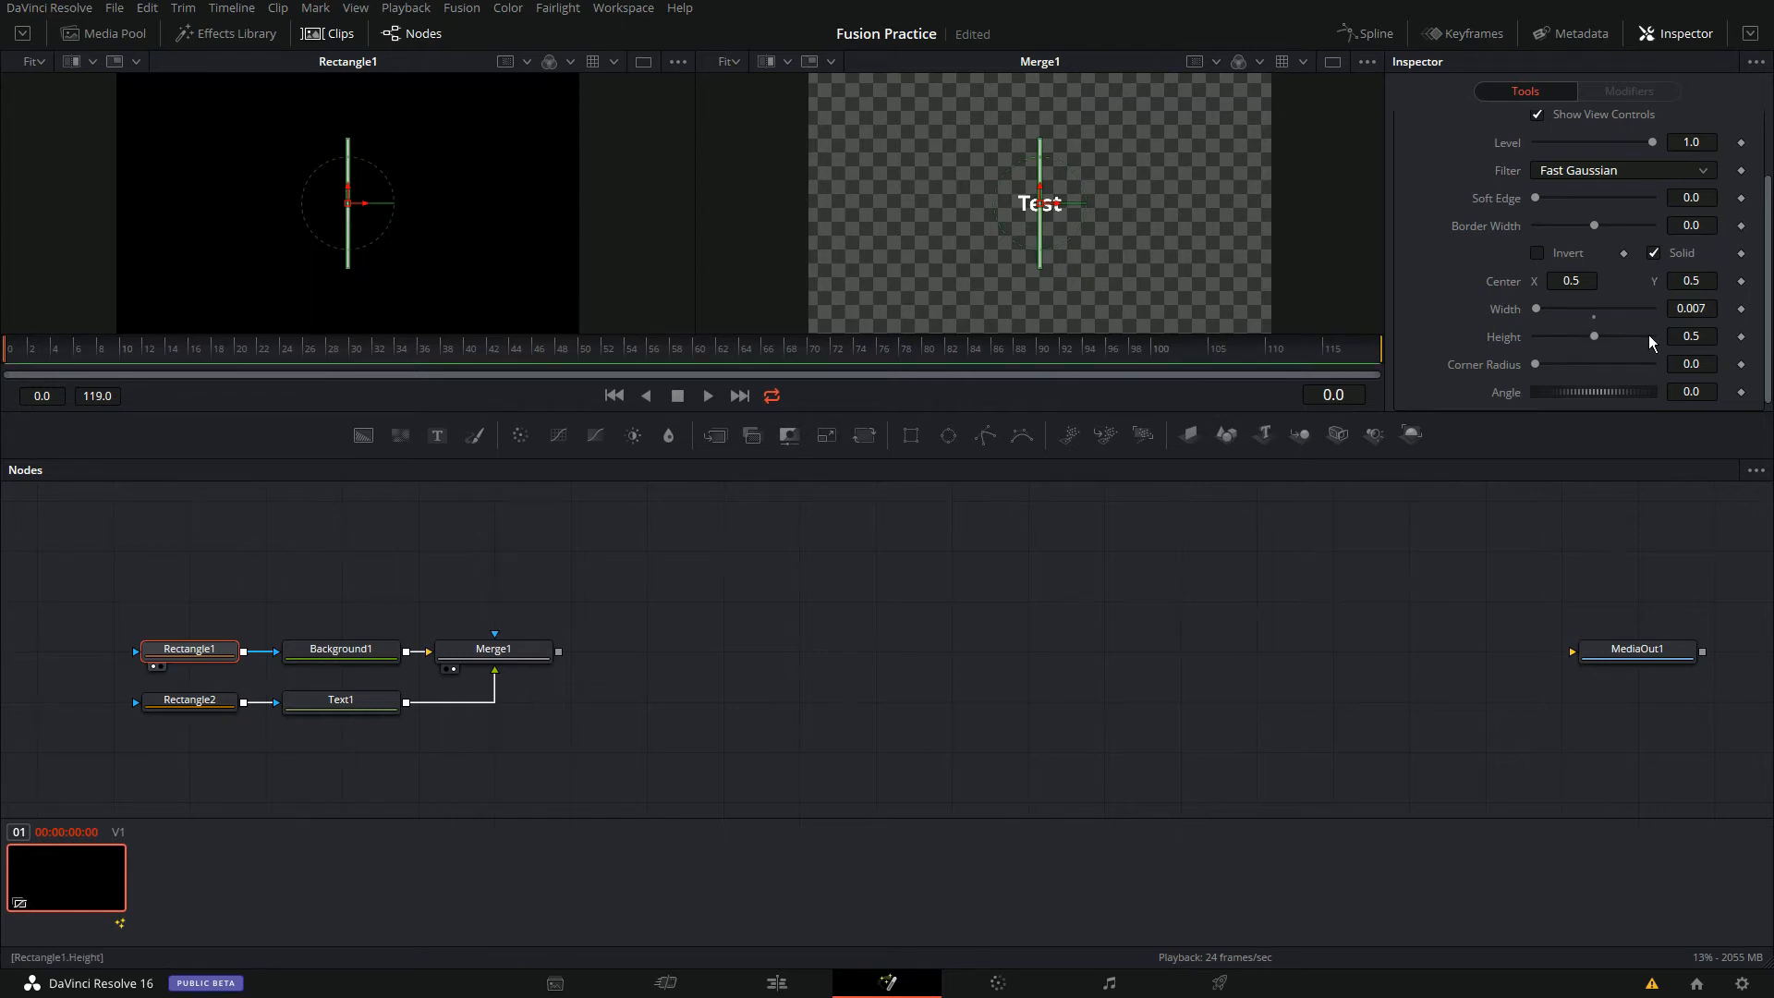
{"action": "left_click_drag", "start_coordinate": [1680, 339], "coordinate": [1644, 339]}
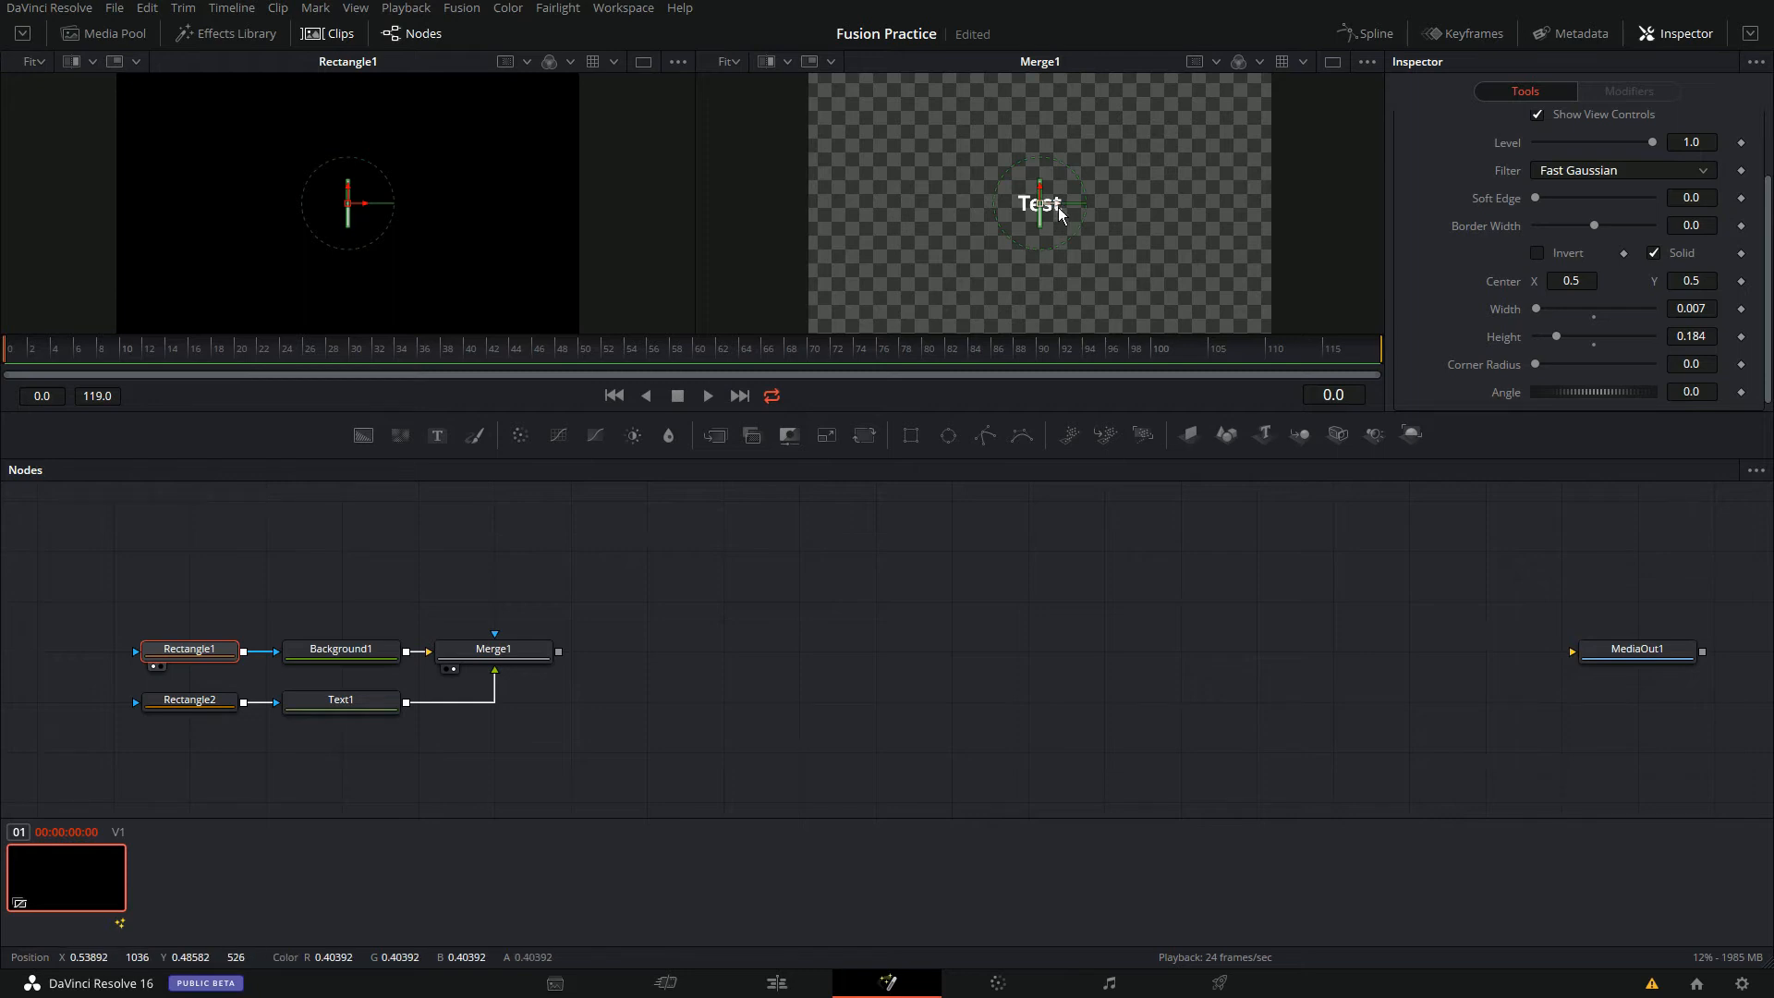
{"action": "left_click_drag", "start_coordinate": [1060, 212], "coordinate": [1026, 205]}
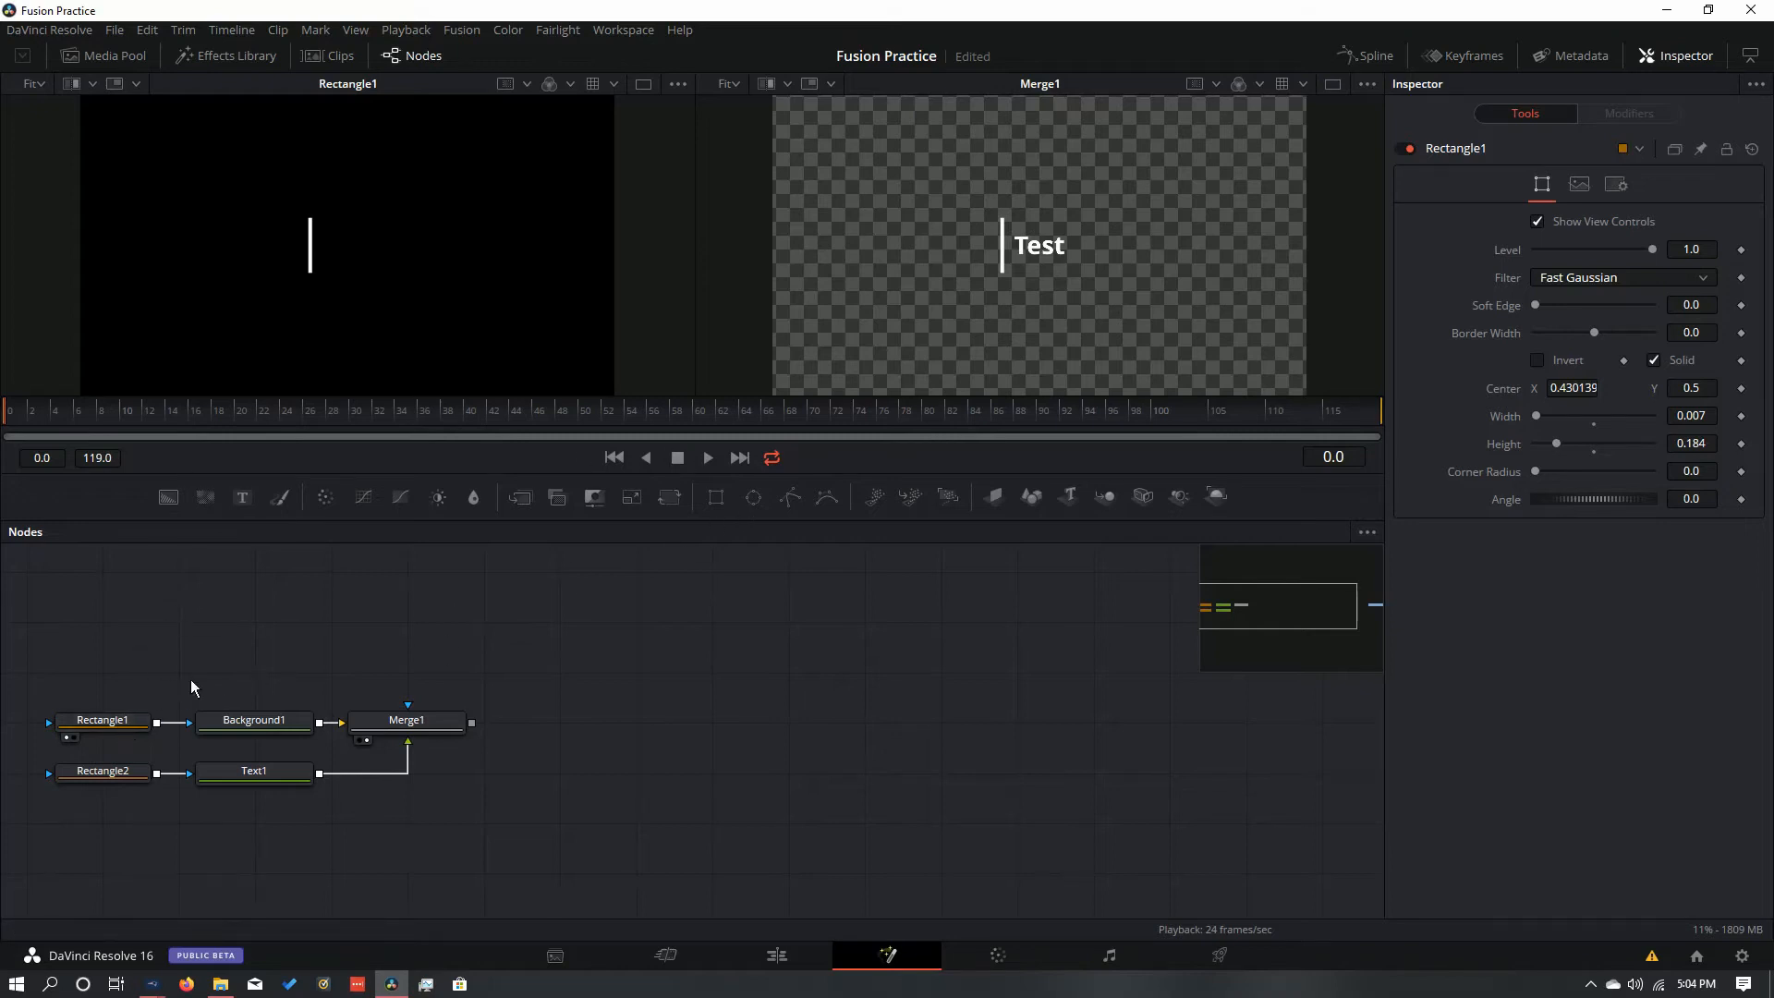
Step: At frame 2, set Rectangle1's Level to 0.0 and add a keyframe for it
{"action": "left_click", "coordinate": [131, 723]}
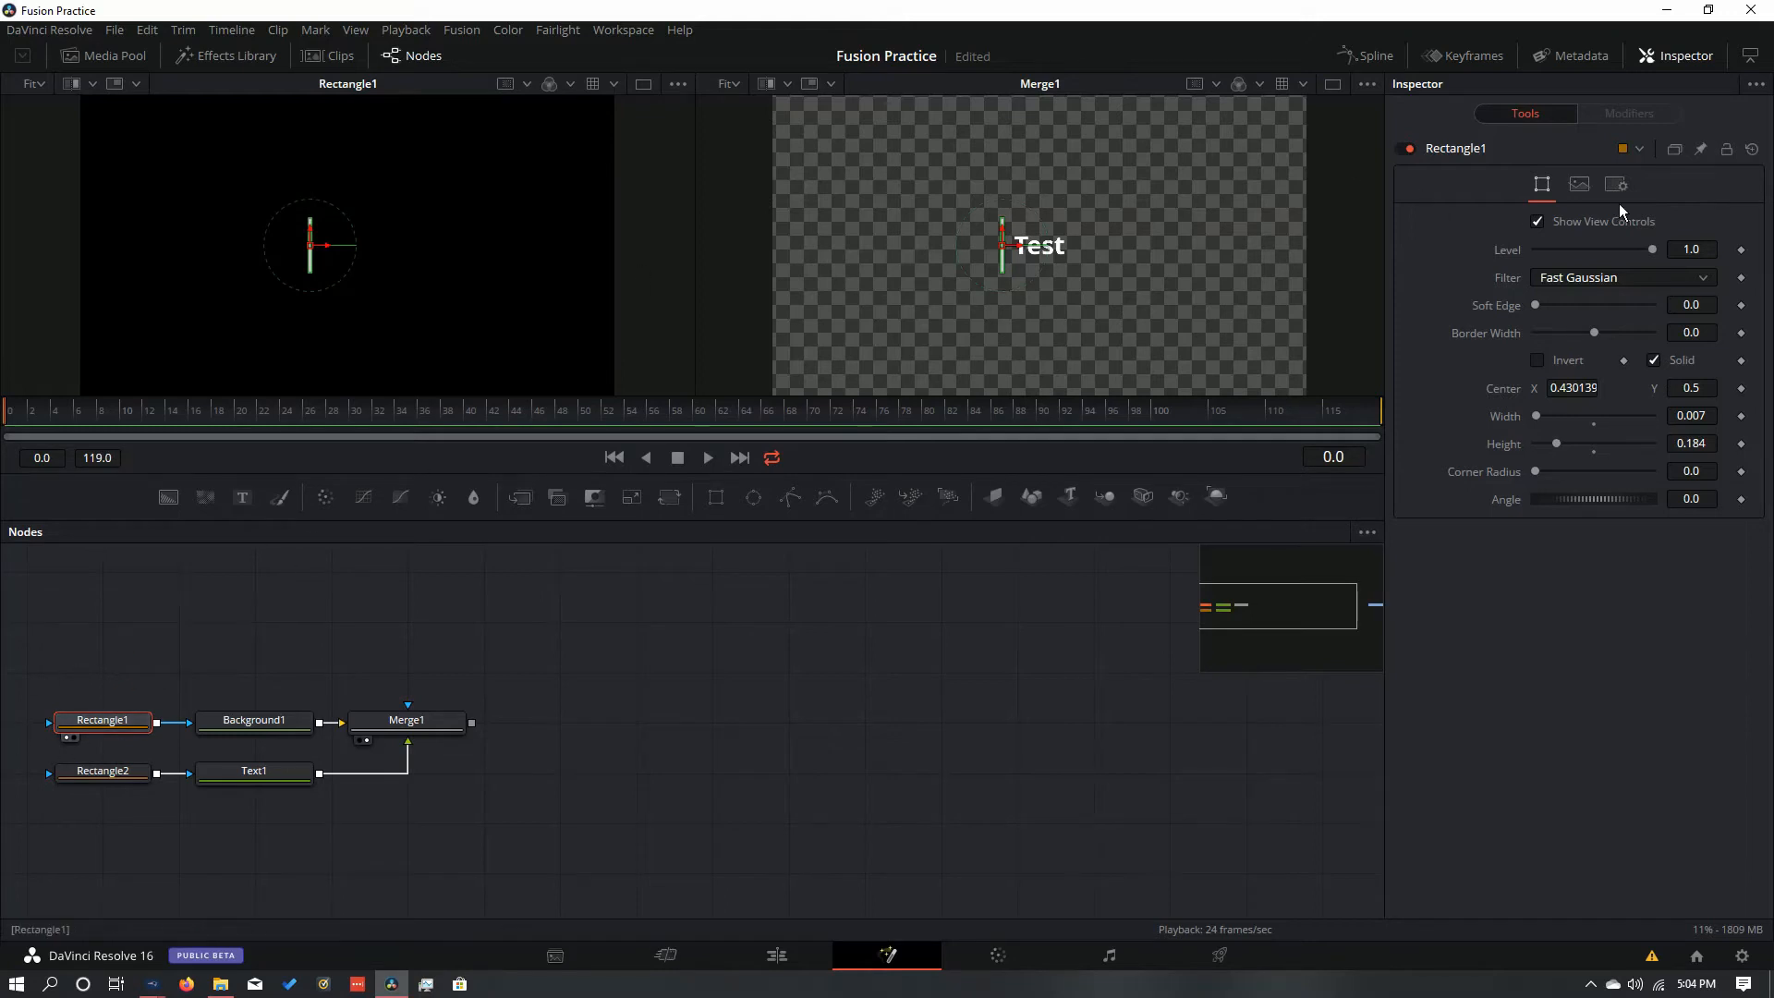
{"action": "left_click", "coordinate": [35, 421]}
{"action": "left_click_drag", "start_coordinate": [1652, 250], "coordinate": [1534, 250]}
{"action": "left_click", "coordinate": [1741, 251]}
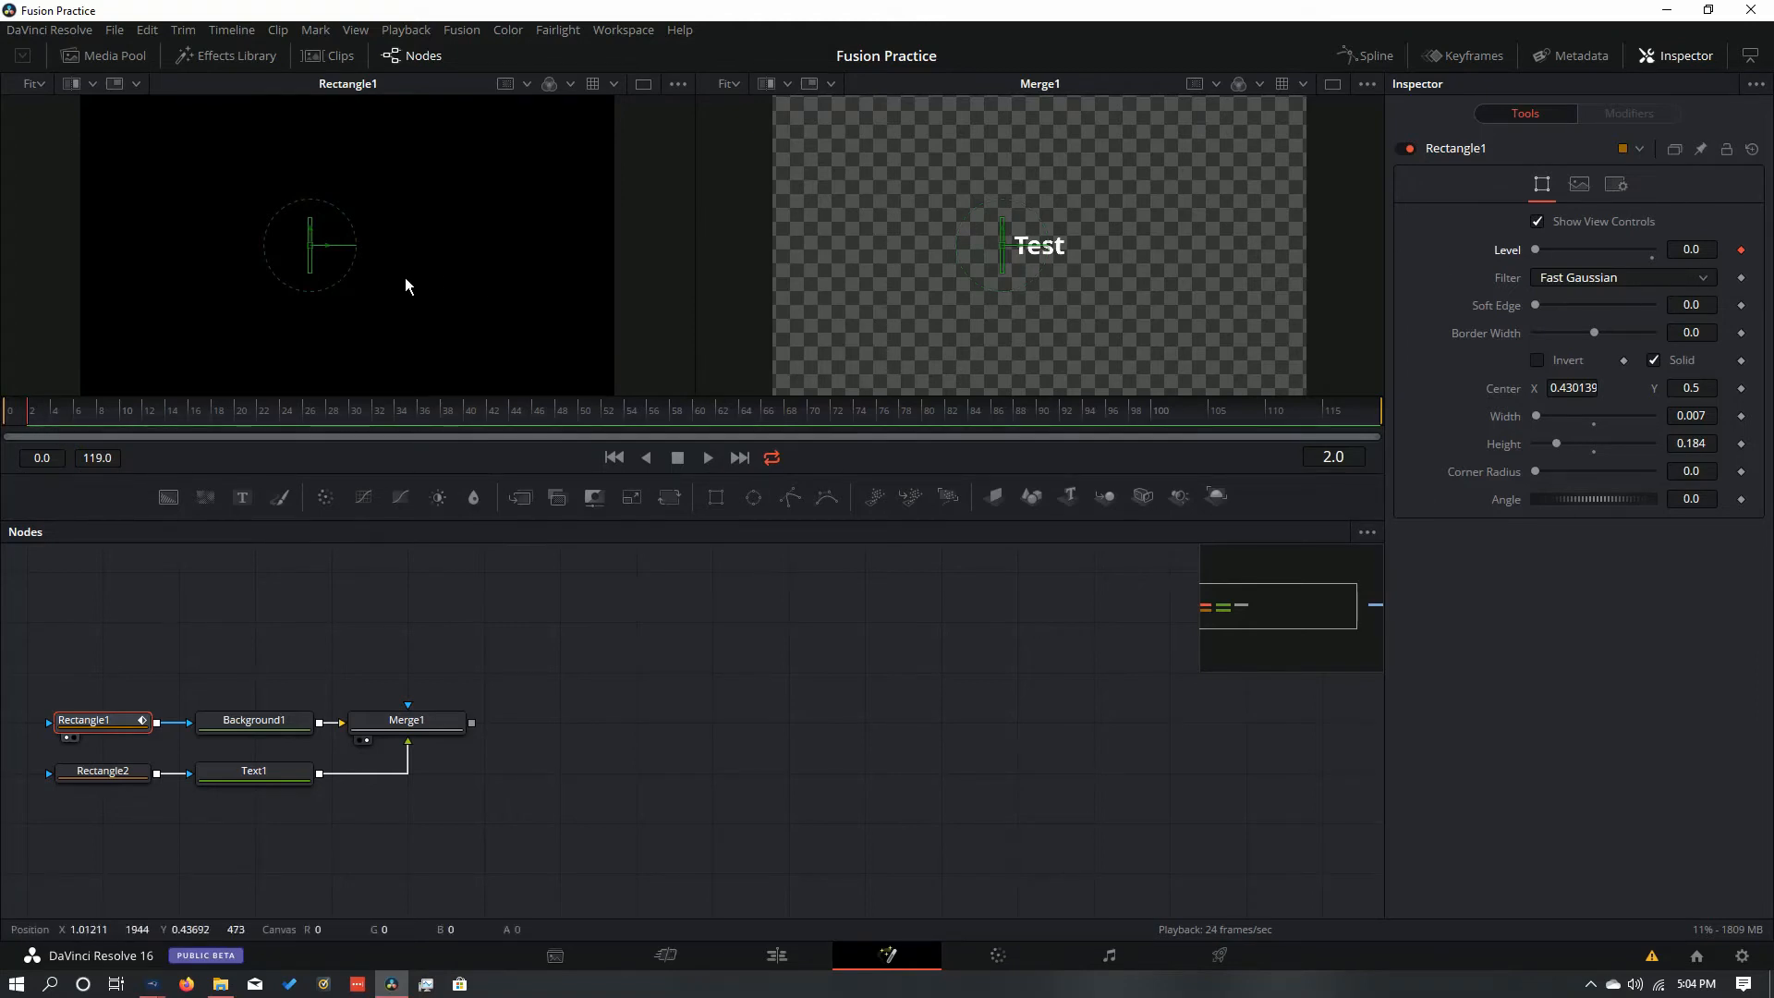
Step: At frame 4, set Rectangle1's Level to 1.0 so the bar fades in
{"action": "left_click", "coordinate": [52, 412]}
{"action": "left_click_drag", "start_coordinate": [1676, 250], "coordinate": [1773, 251]}
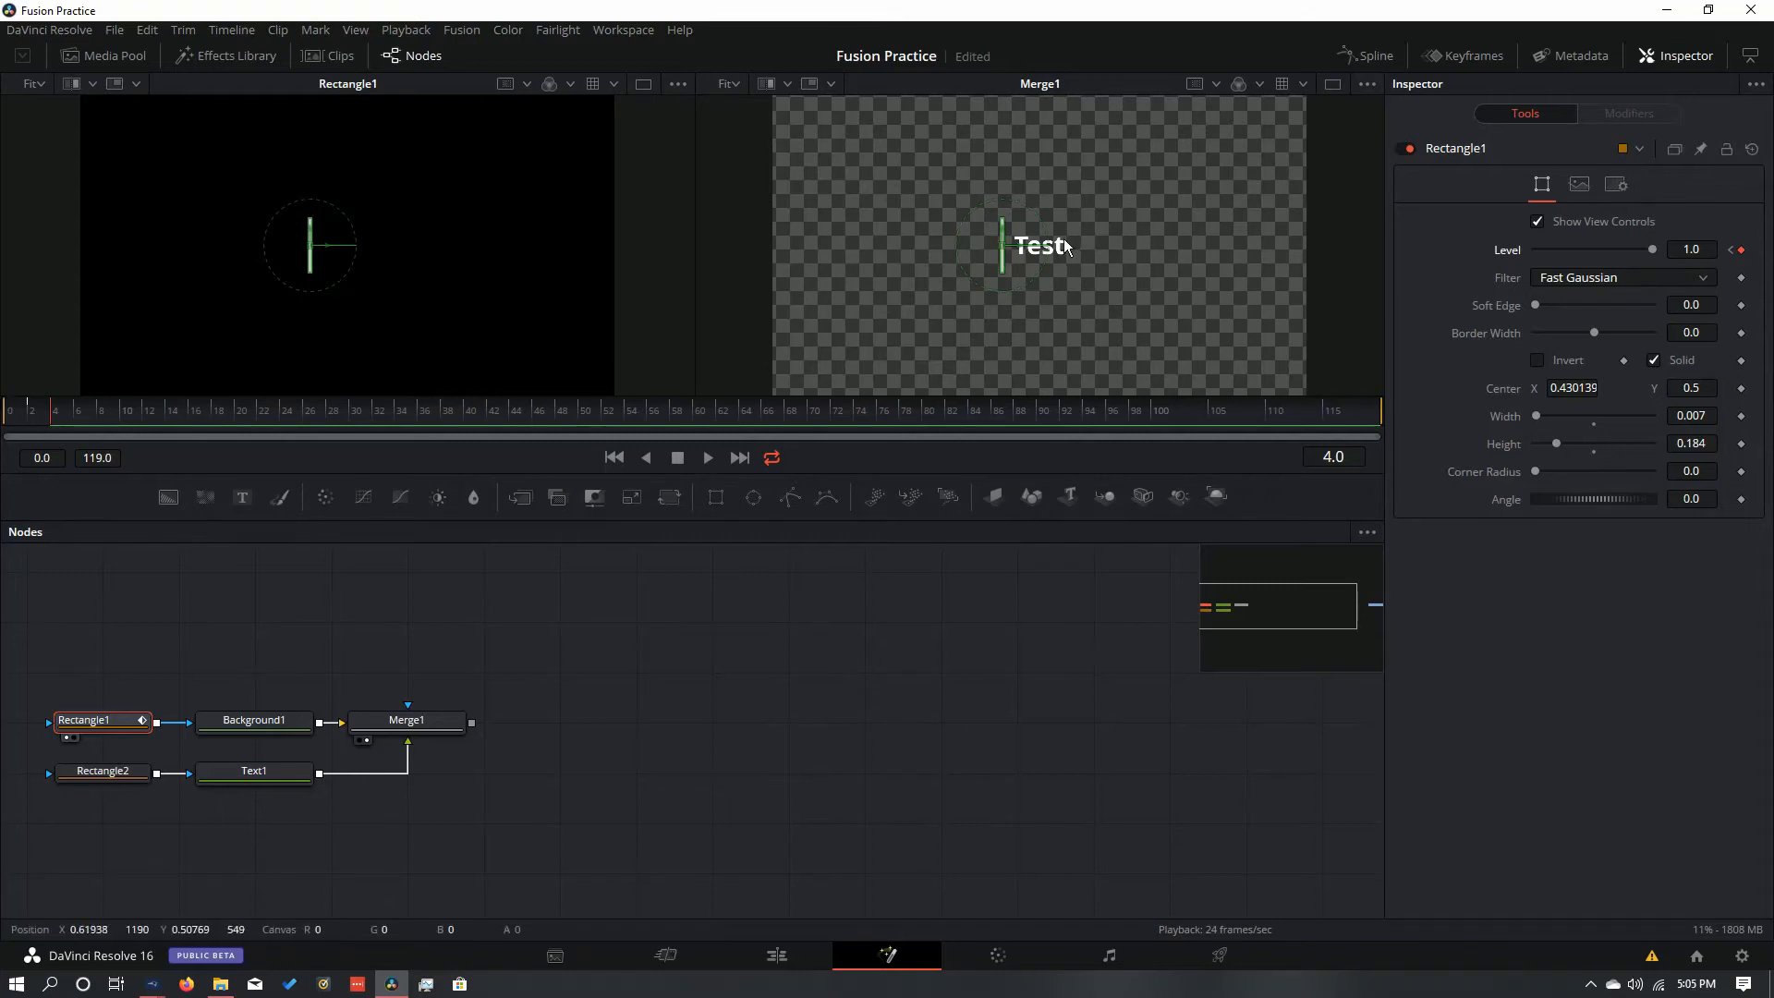
{"action": "left_click", "coordinate": [595, 648]}
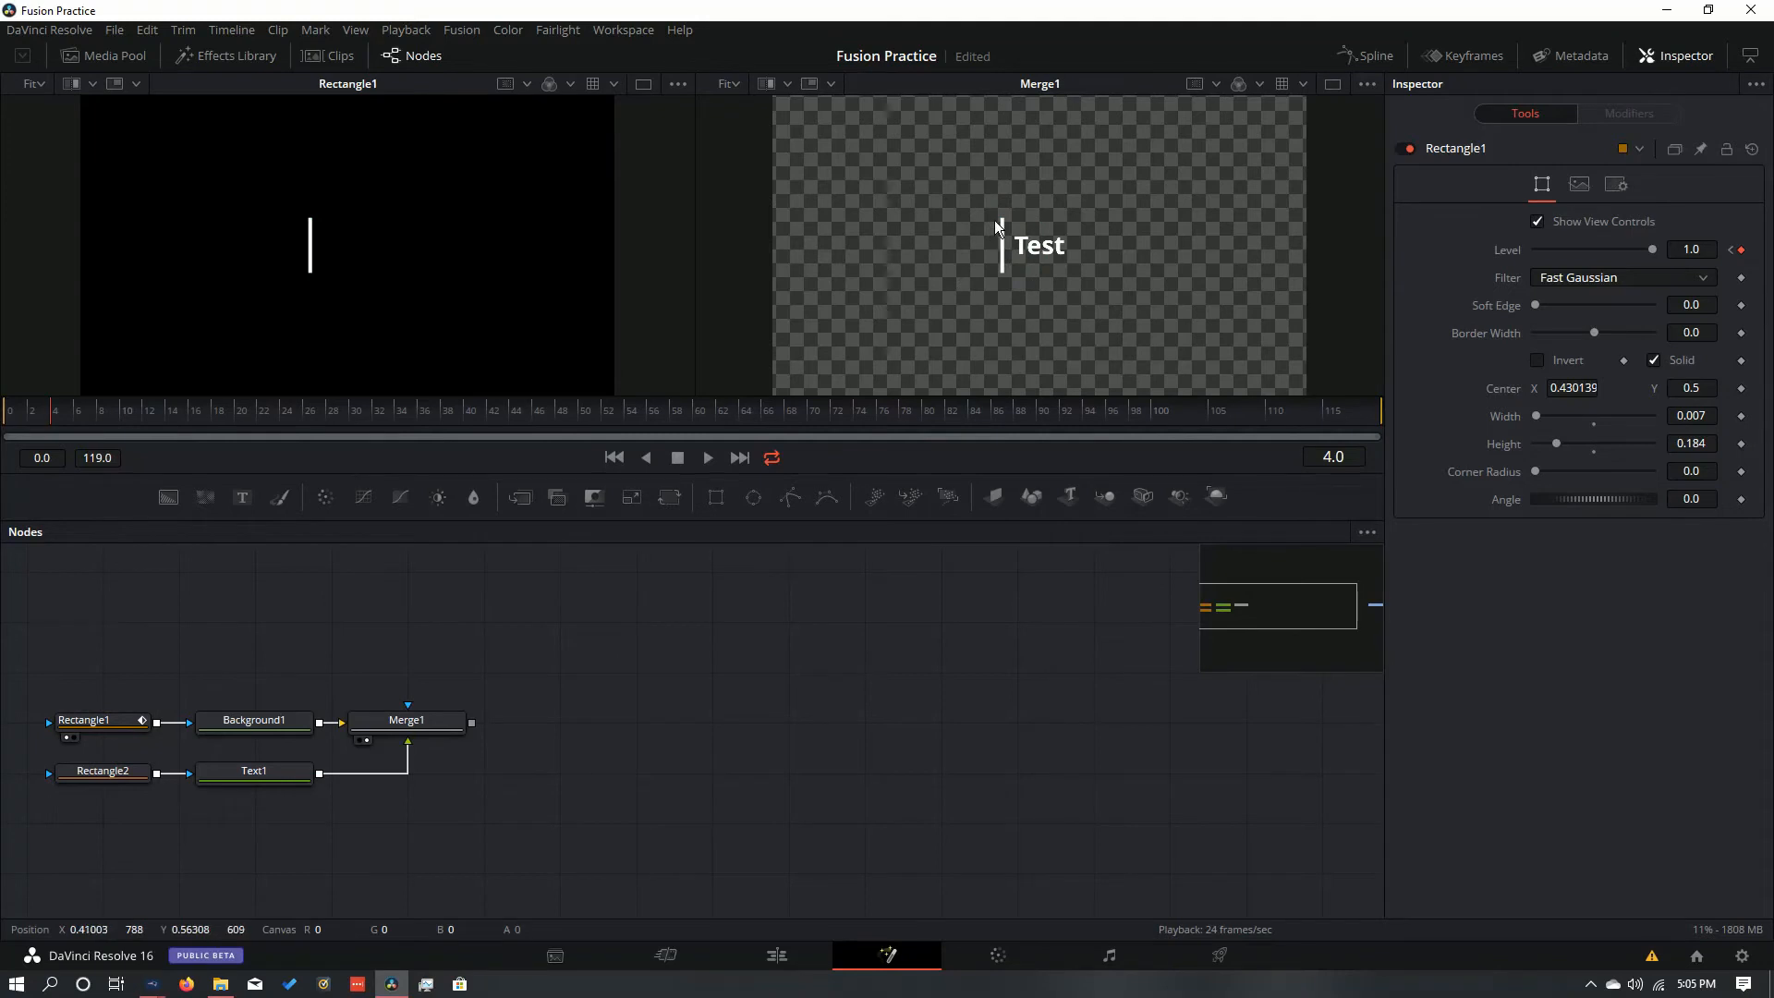
{"action": "left_click", "coordinate": [108, 719]}
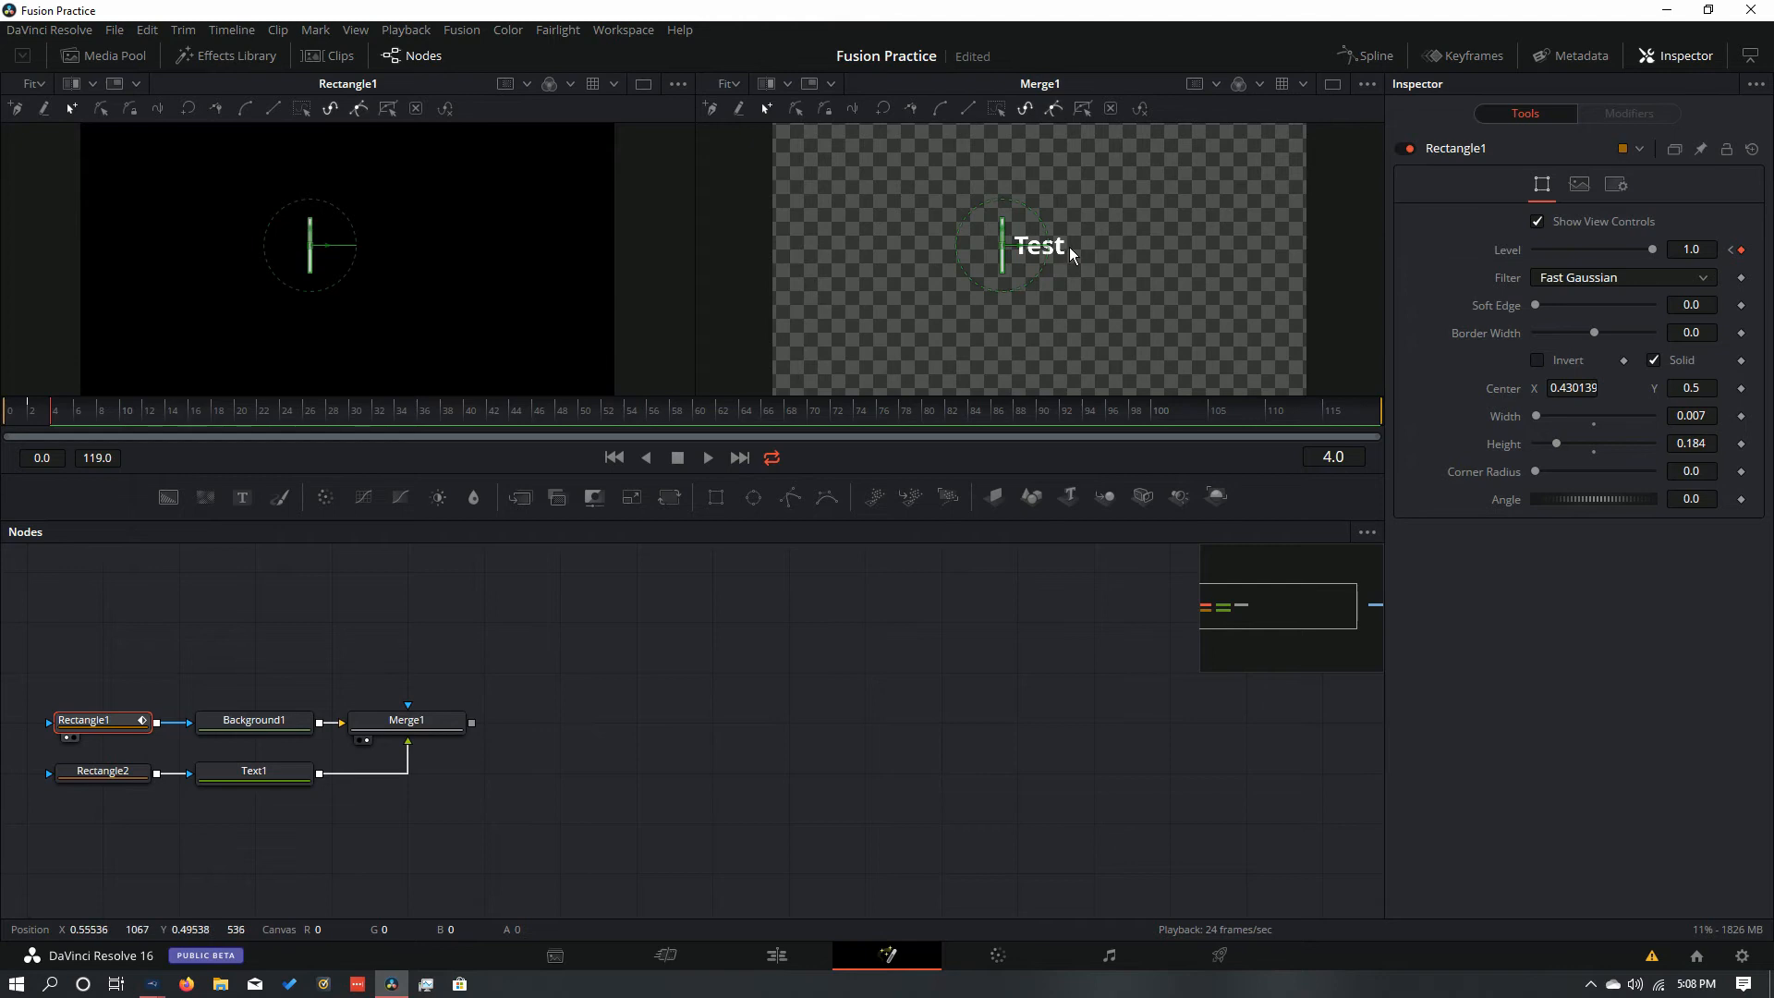
Step: Keyframe Rectangle1's Center at frame 6, and at frame 16 set Center X to about 0.566 so the bar crosses the text
{"action": "left_click", "coordinate": [74, 406]}
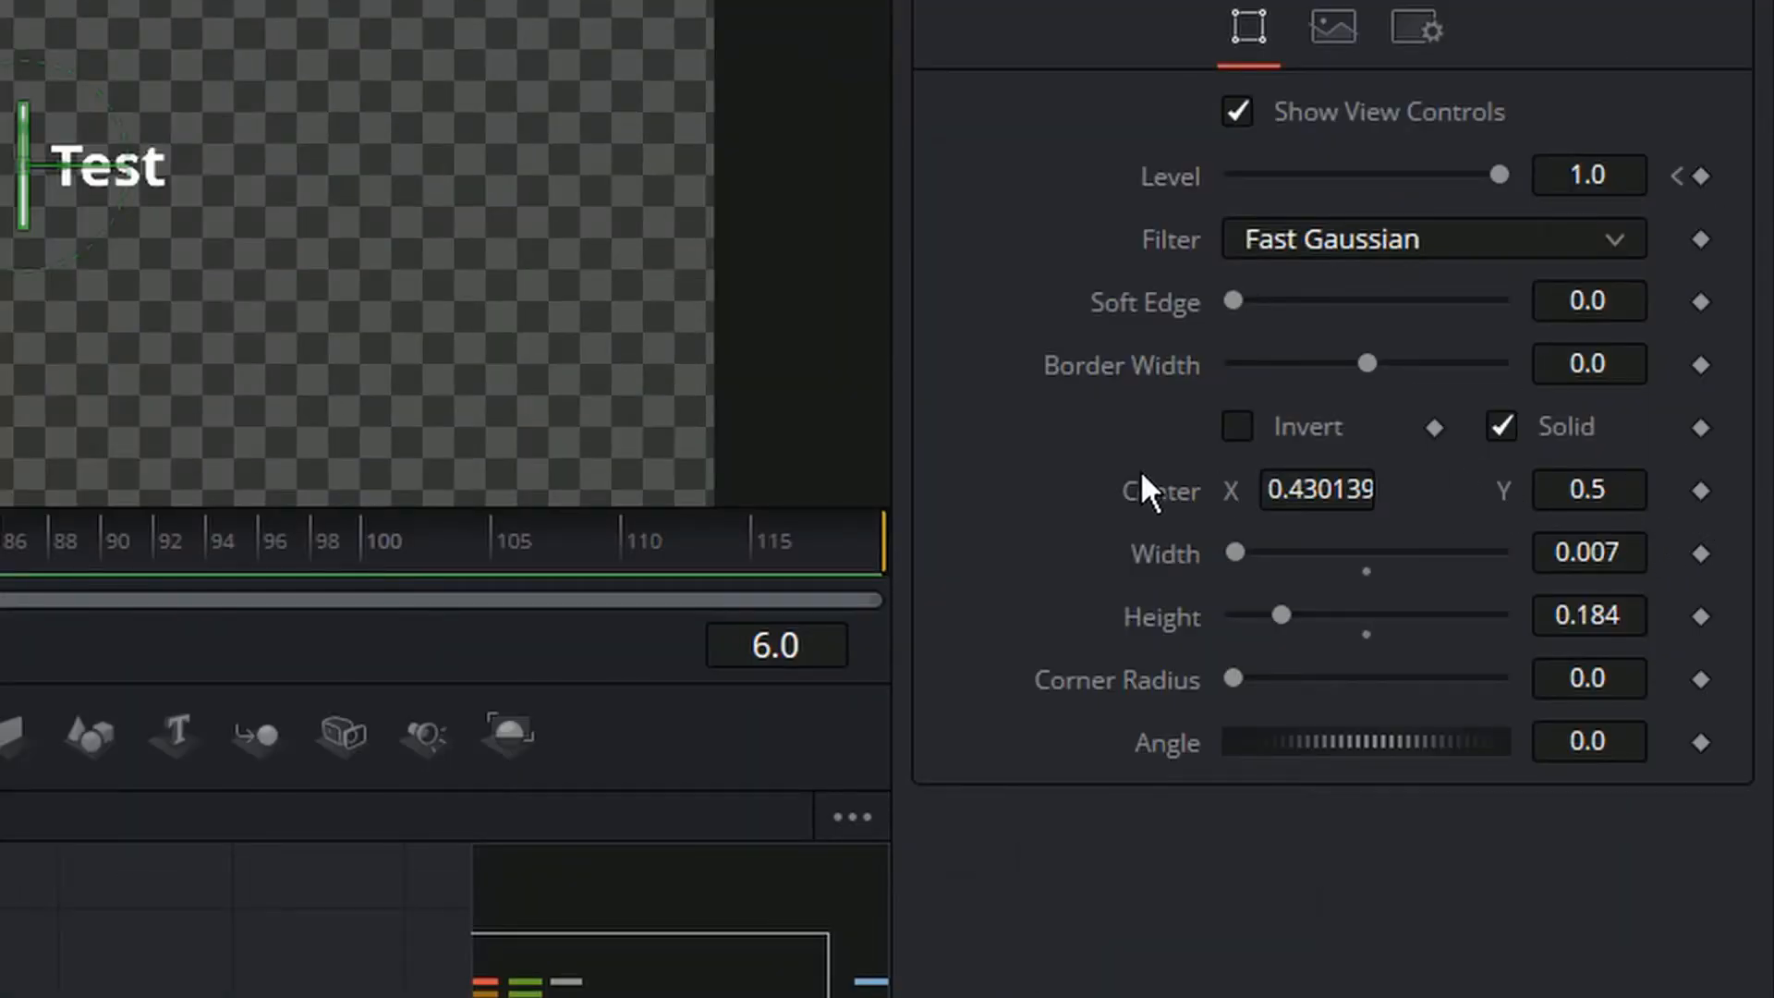
{"action": "left_click", "coordinate": [1706, 493]}
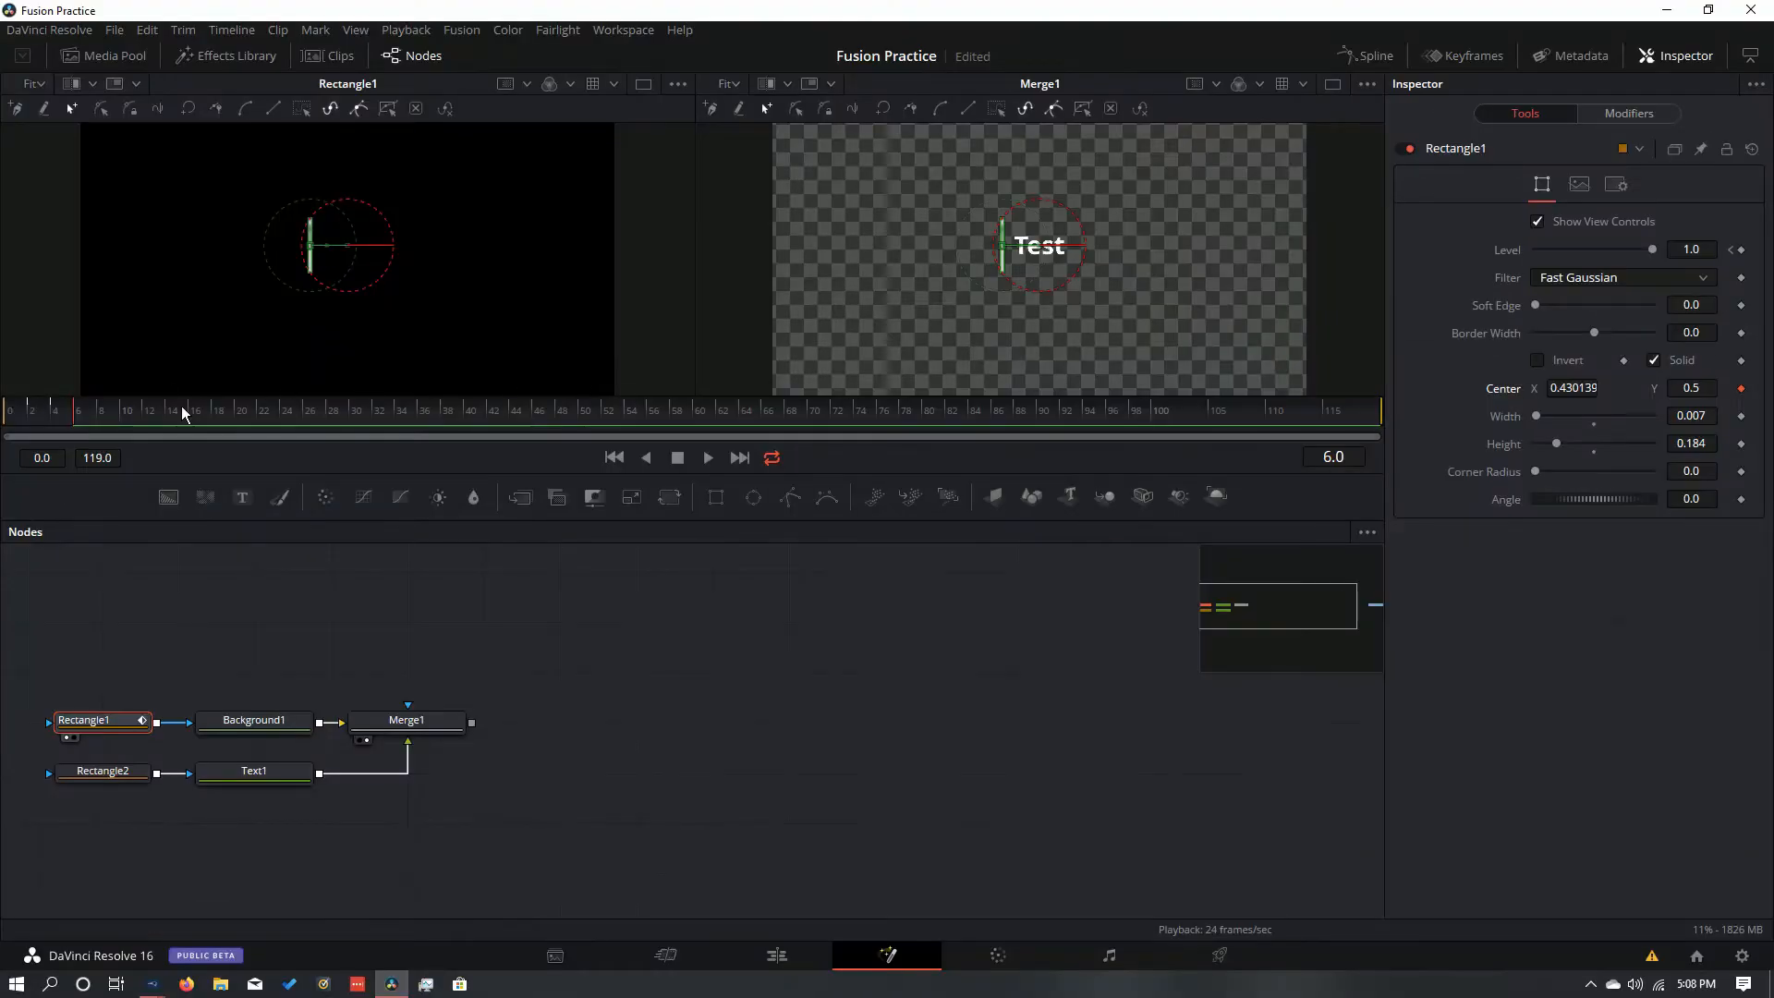
{"action": "left_click", "coordinate": [188, 414]}
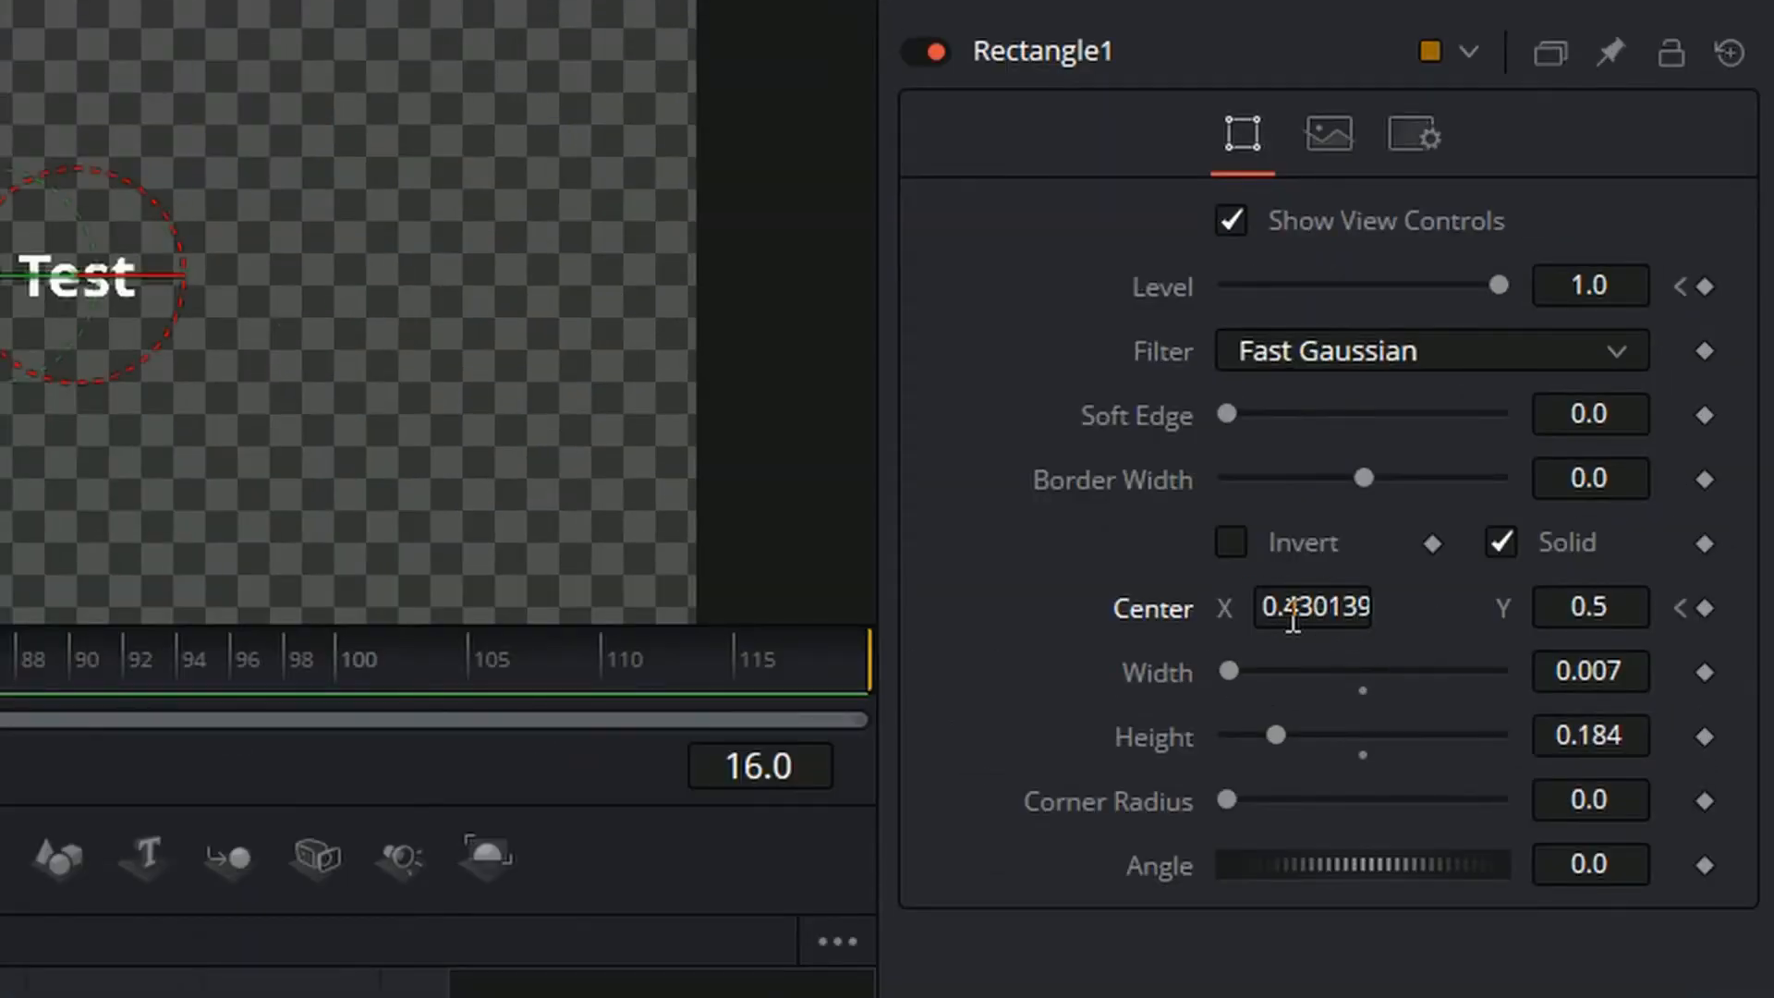
{"action": "left_click_drag", "start_coordinate": [1294, 614], "coordinate": [1419, 615]}
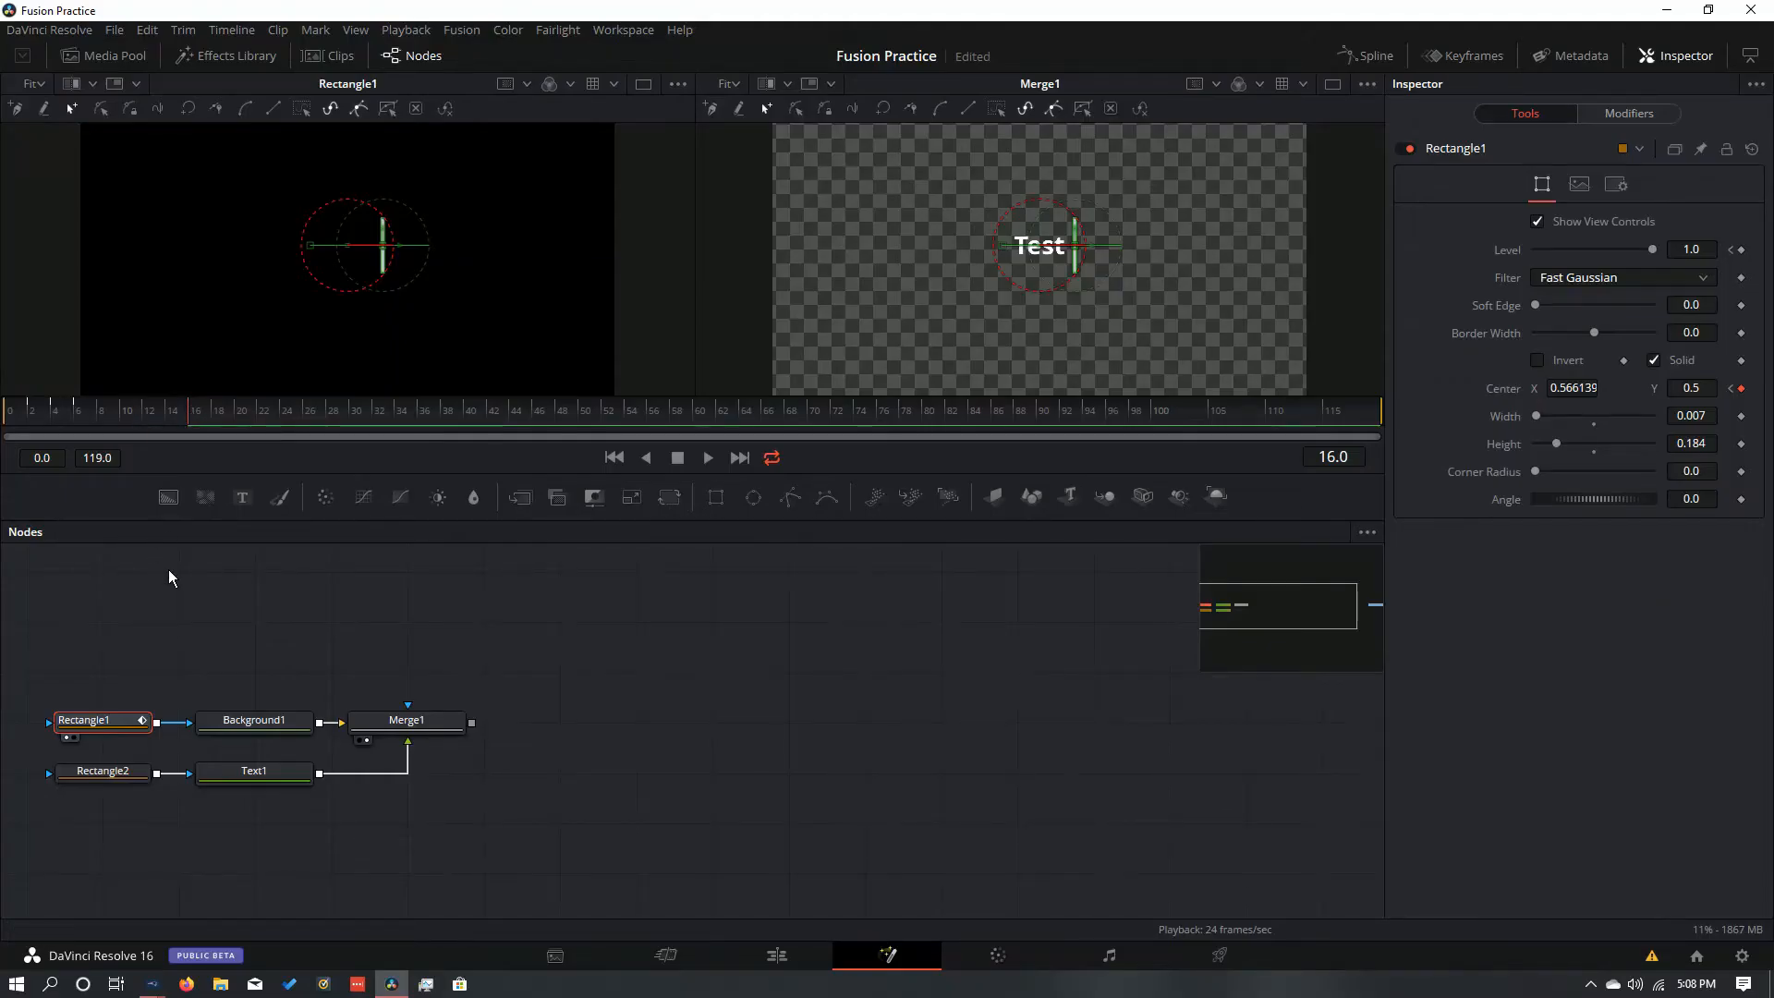
Step: Step backward frame by frame from frame 16 to frame 7 to examine the bar's movement across the text
{"action": "key", "text": "Left"}
{"action": "key", "text": "Left"}
{"action": "key", "text": "Left"}
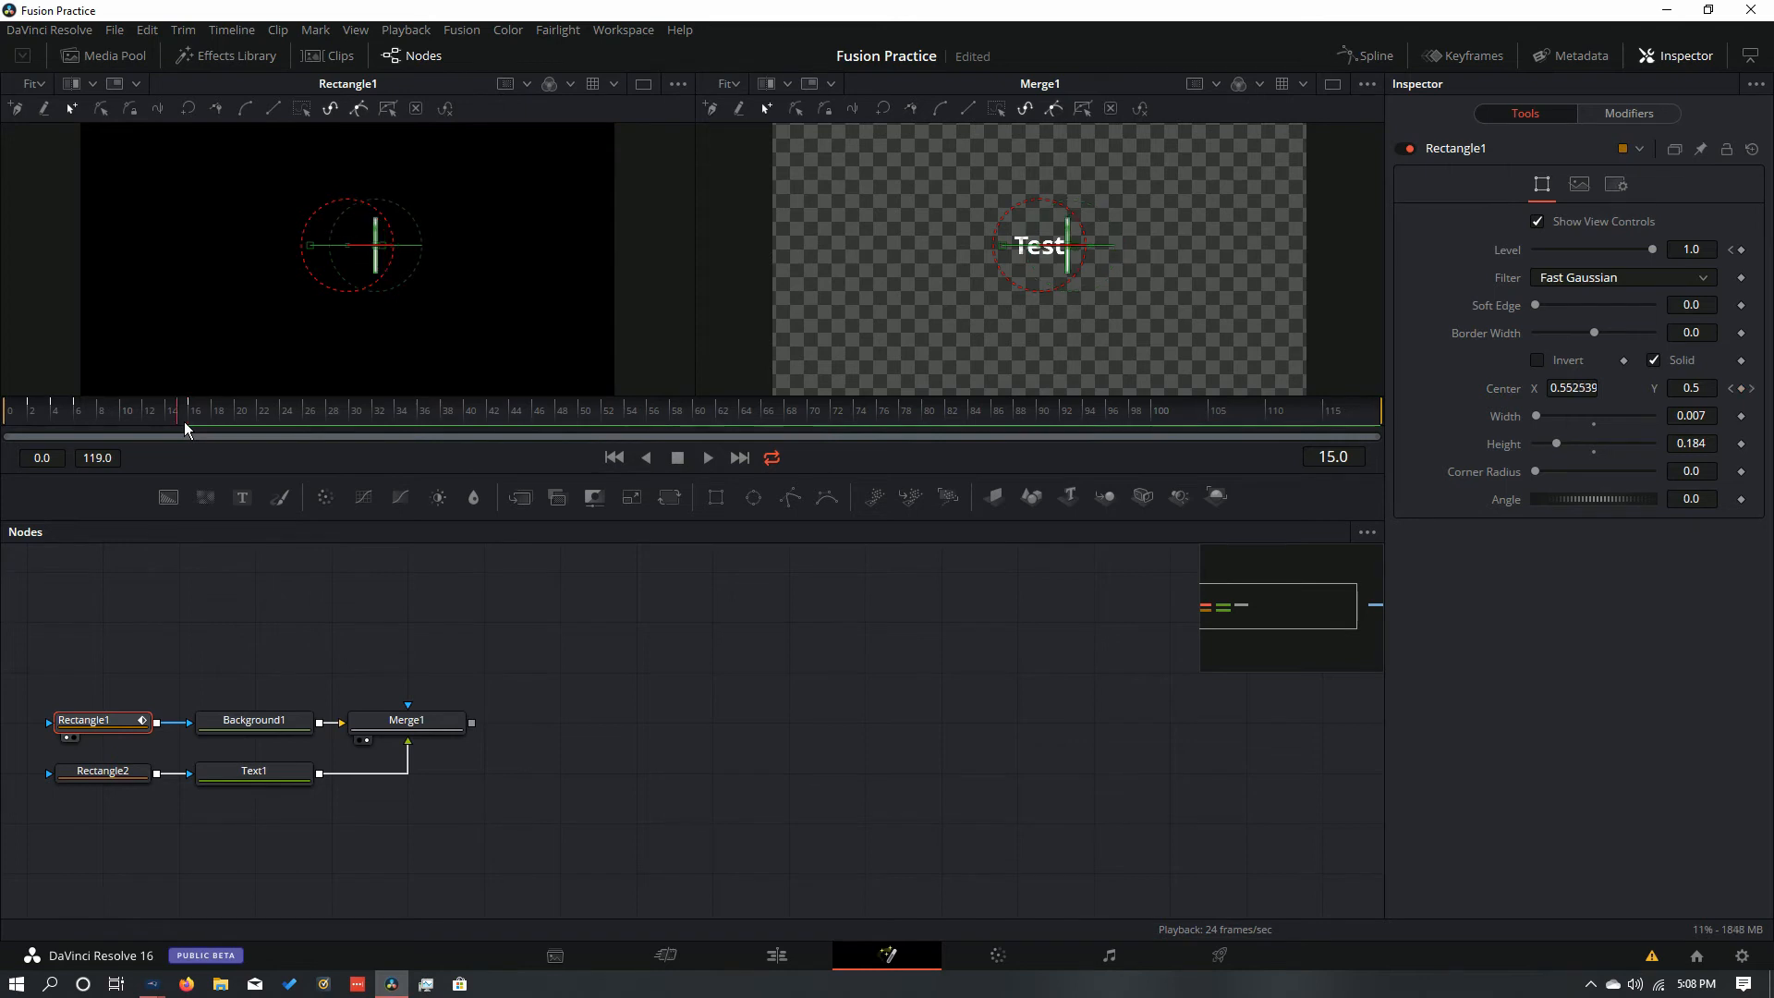
{"action": "key", "text": "Left"}
{"action": "key", "text": "Left"}
{"action": "key", "text": "Left"}
{"action": "key", "text": "Left"}
{"action": "key", "text": "Left"}
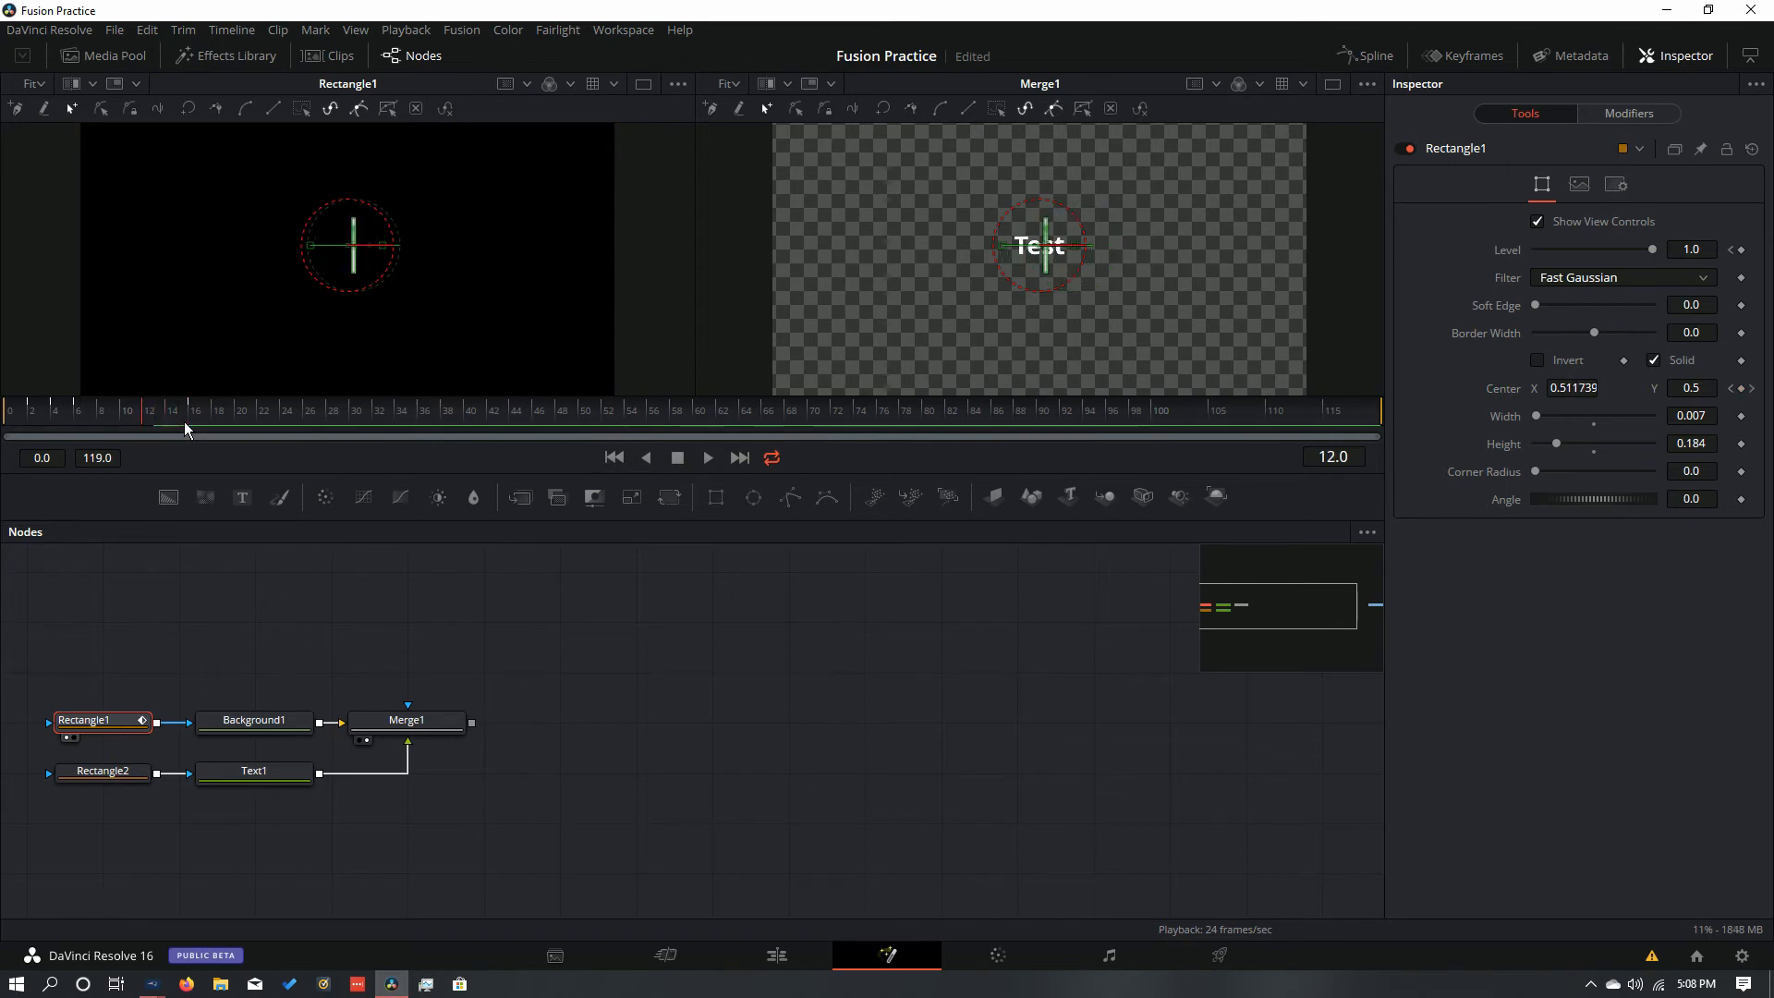
{"action": "key", "text": "Left"}
{"action": "key", "text": "Left"}
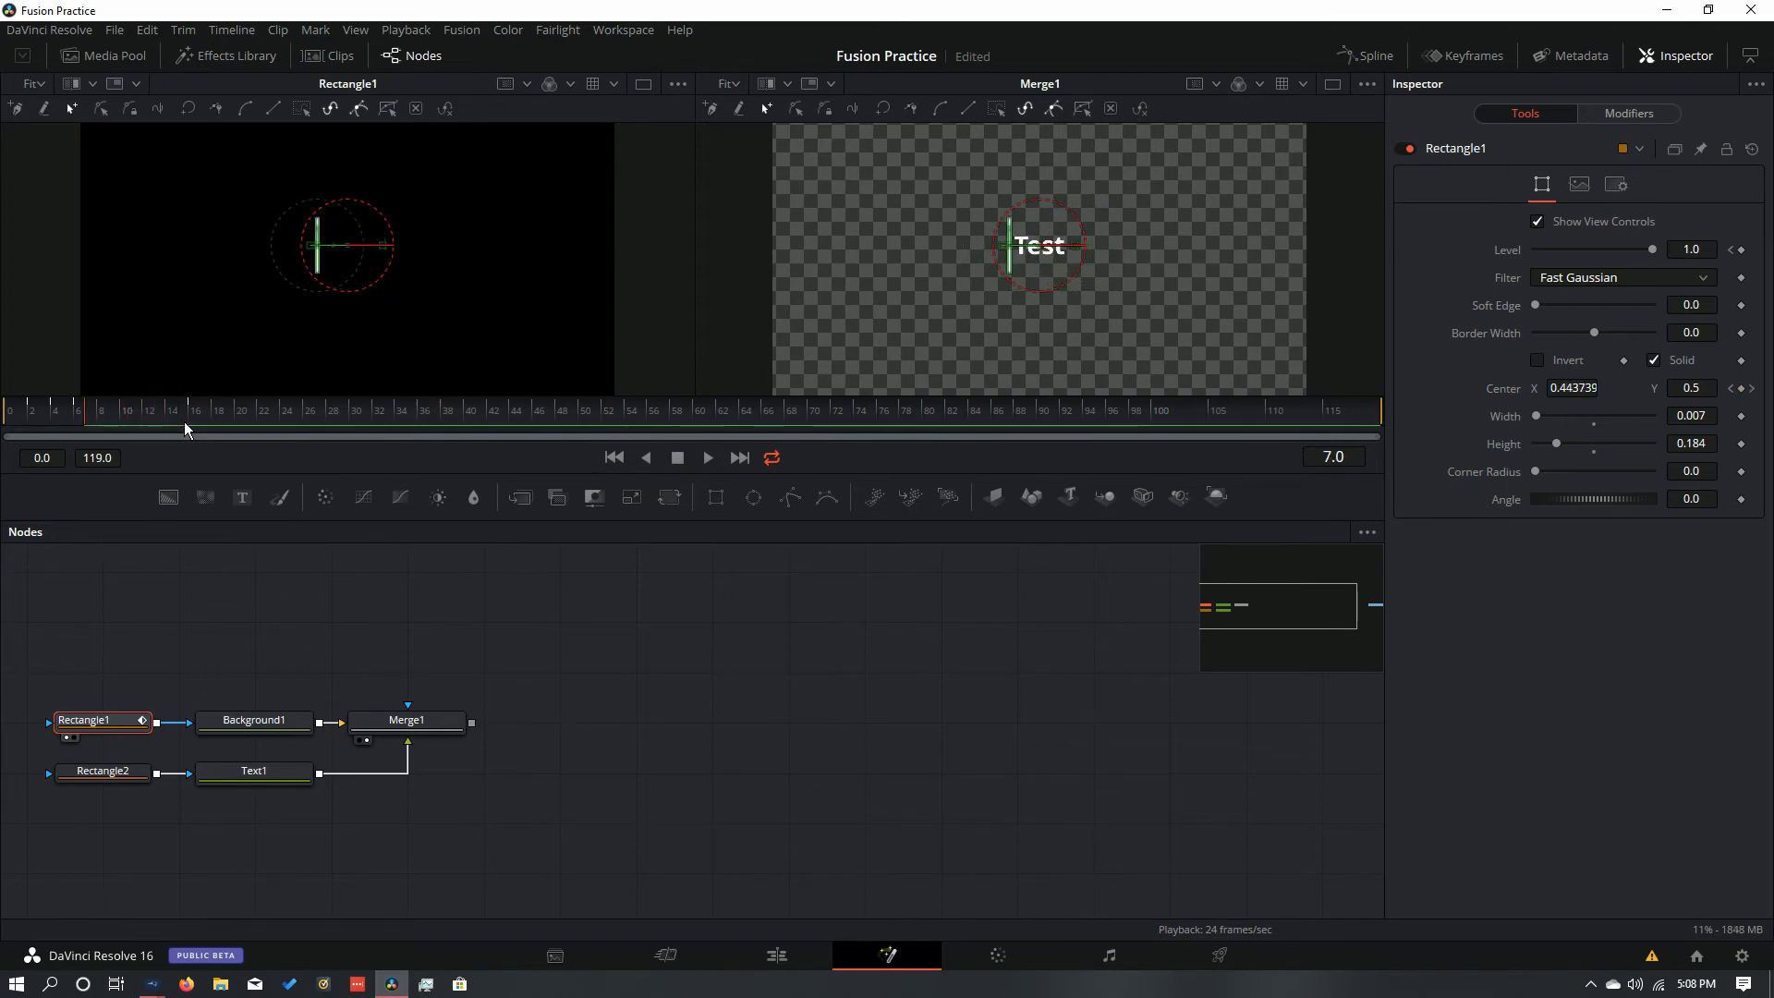
Step: Play the bar animation from frame 0 with the nodes deselected, stop it, and return to frame 0
{"action": "left_click", "coordinate": [3, 404]}
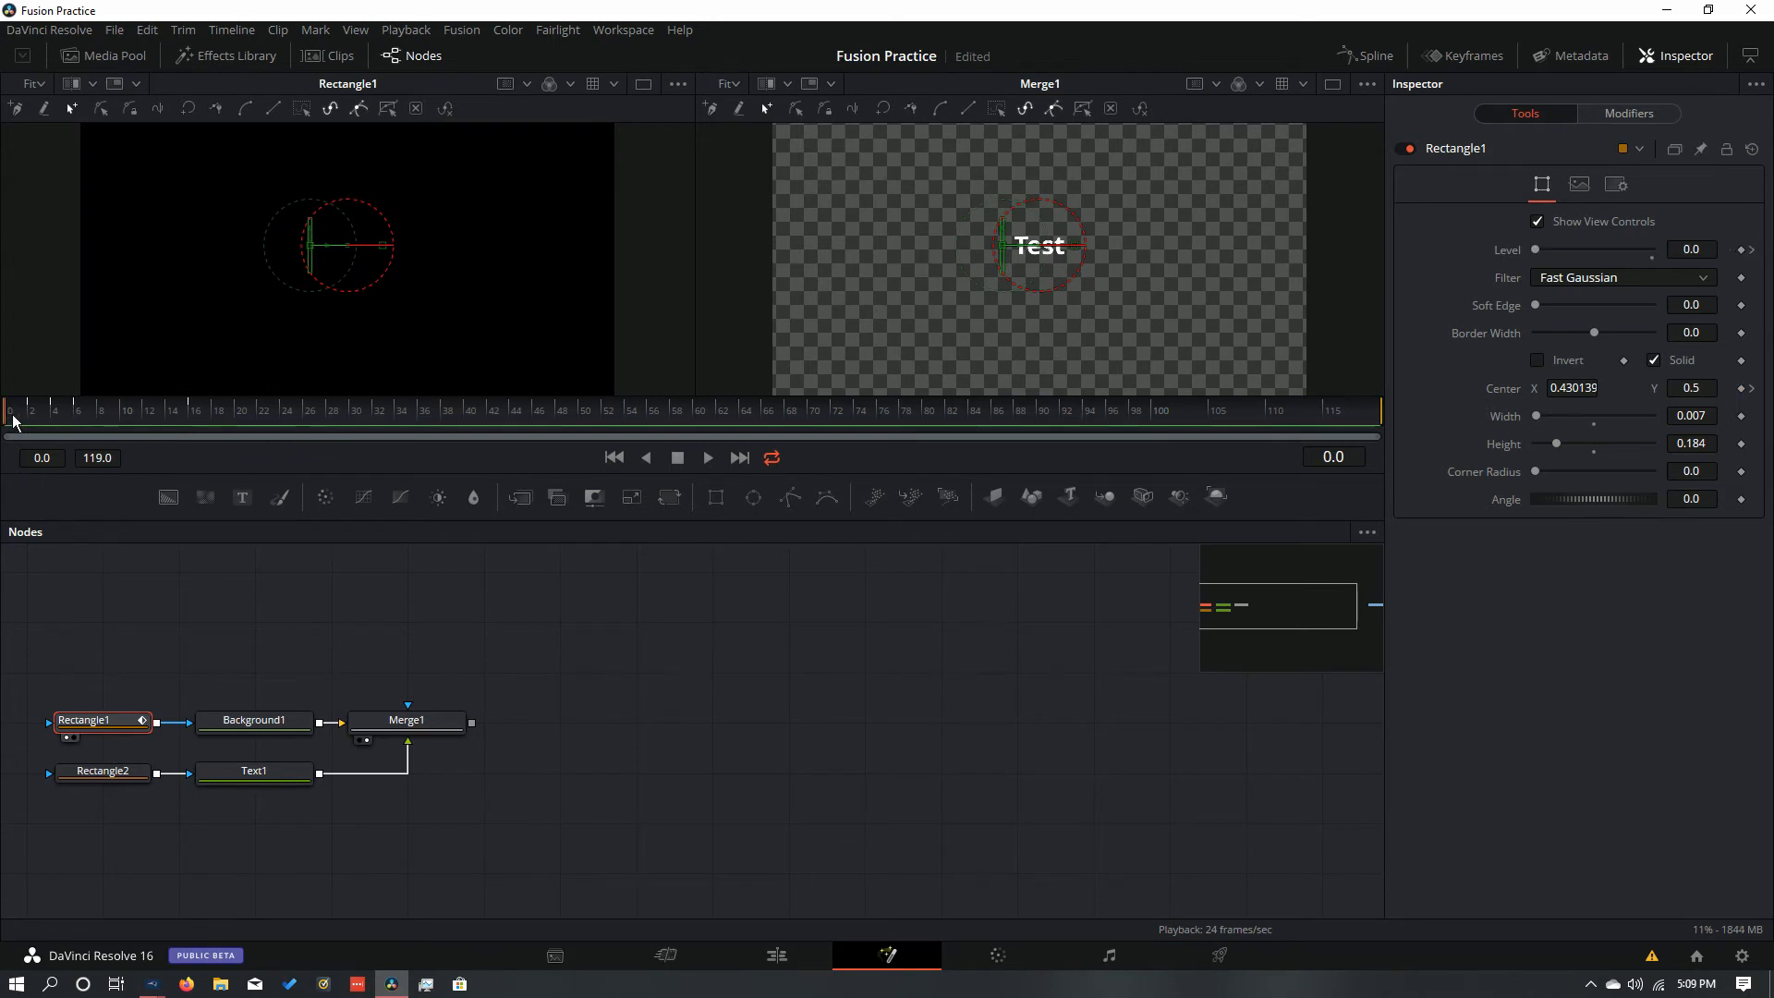
{"action": "mouse_move", "coordinate": [14, 411]}
{"action": "left_mouse_down"}
{"action": "mouse_move", "coordinate": [180, 412]}
{"action": "mouse_move", "coordinate": [4, 427]}
{"action": "left_mouse_up"}
{"action": "left_click", "coordinate": [723, 634]}
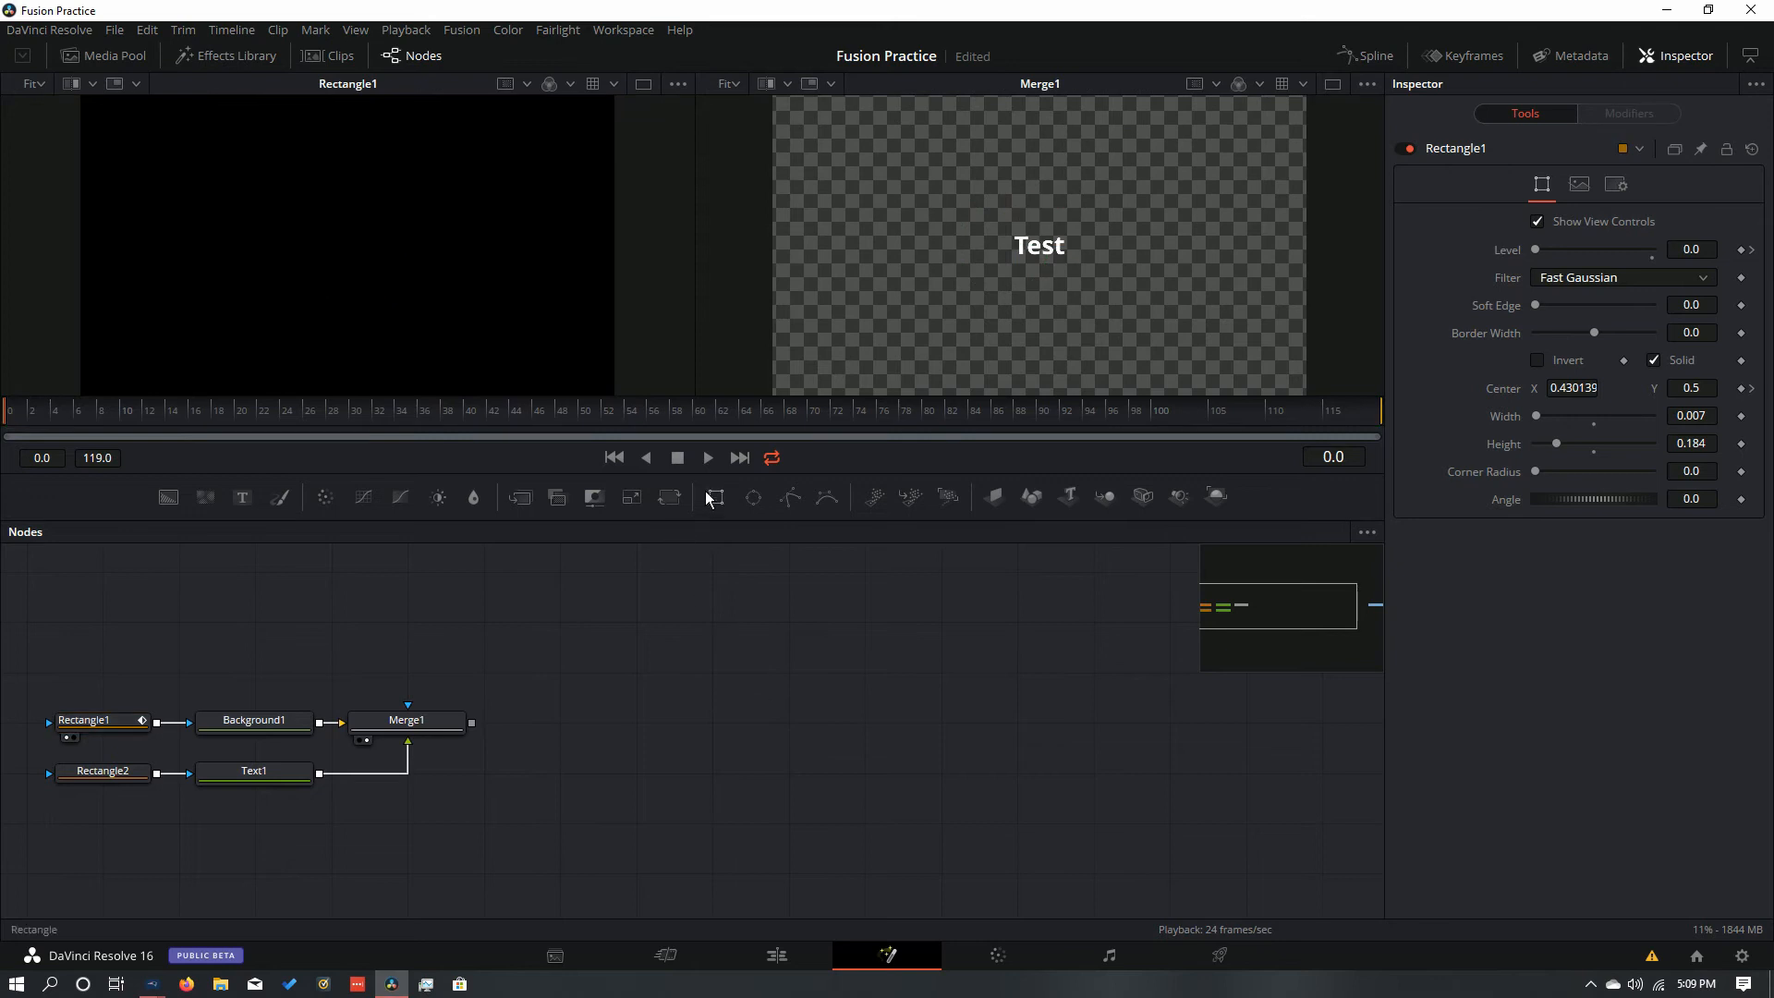
{"action": "left_click", "coordinate": [700, 462]}
{"action": "left_click", "coordinate": [679, 461]}
{"action": "left_click_drag", "start_coordinate": [469, 412], "coordinate": [9, 423]}
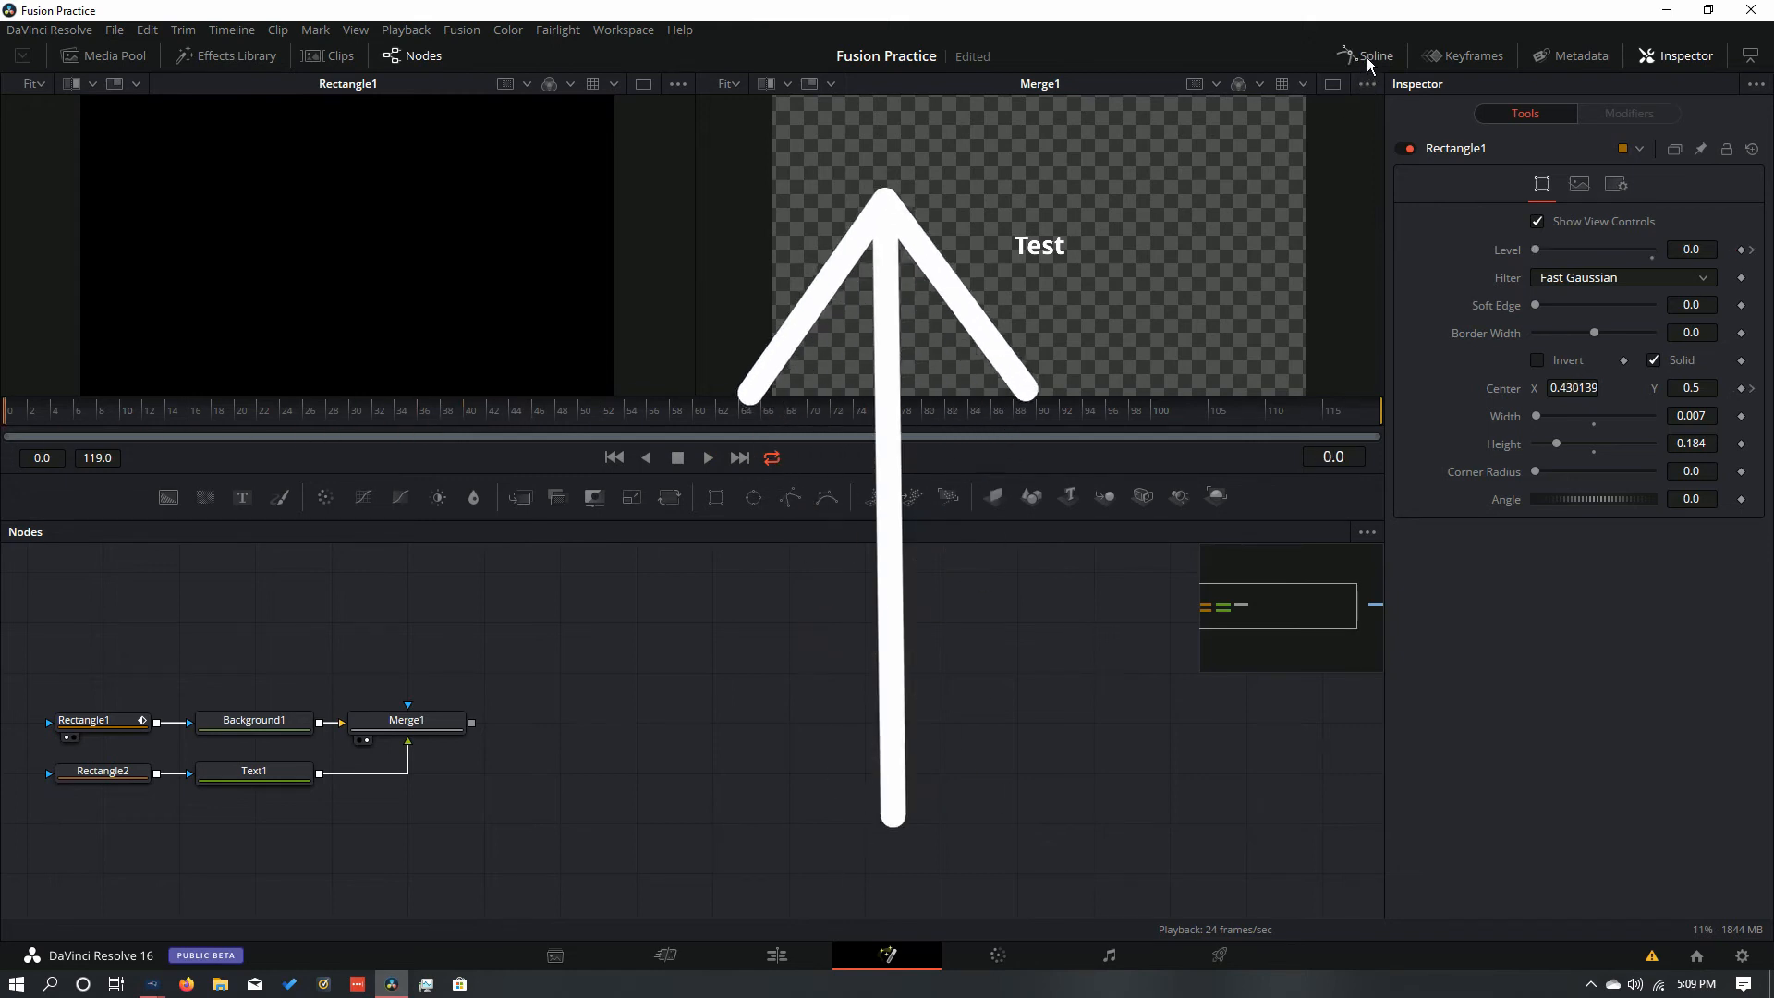
Step: Open the Spline editor for Rectangle1, show its Level and Displacement curves, and fit them in the graph
{"action": "left_click", "coordinate": [126, 727]}
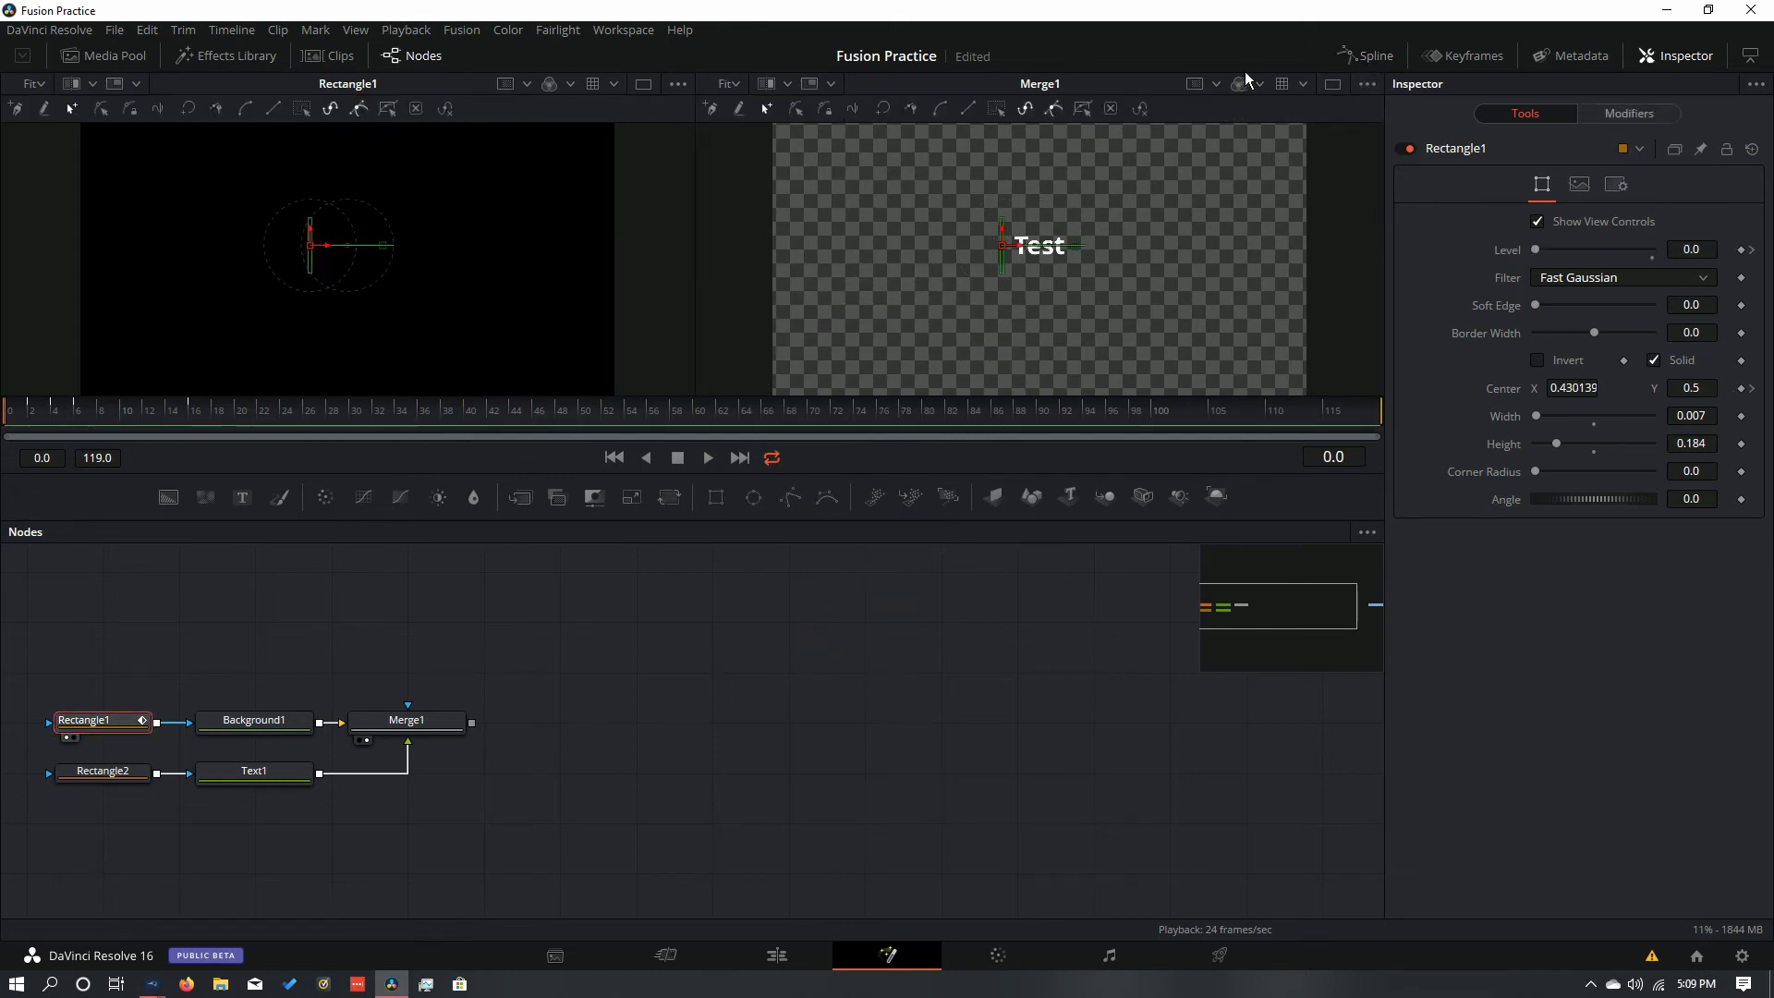
{"action": "left_click", "coordinate": [1340, 57]}
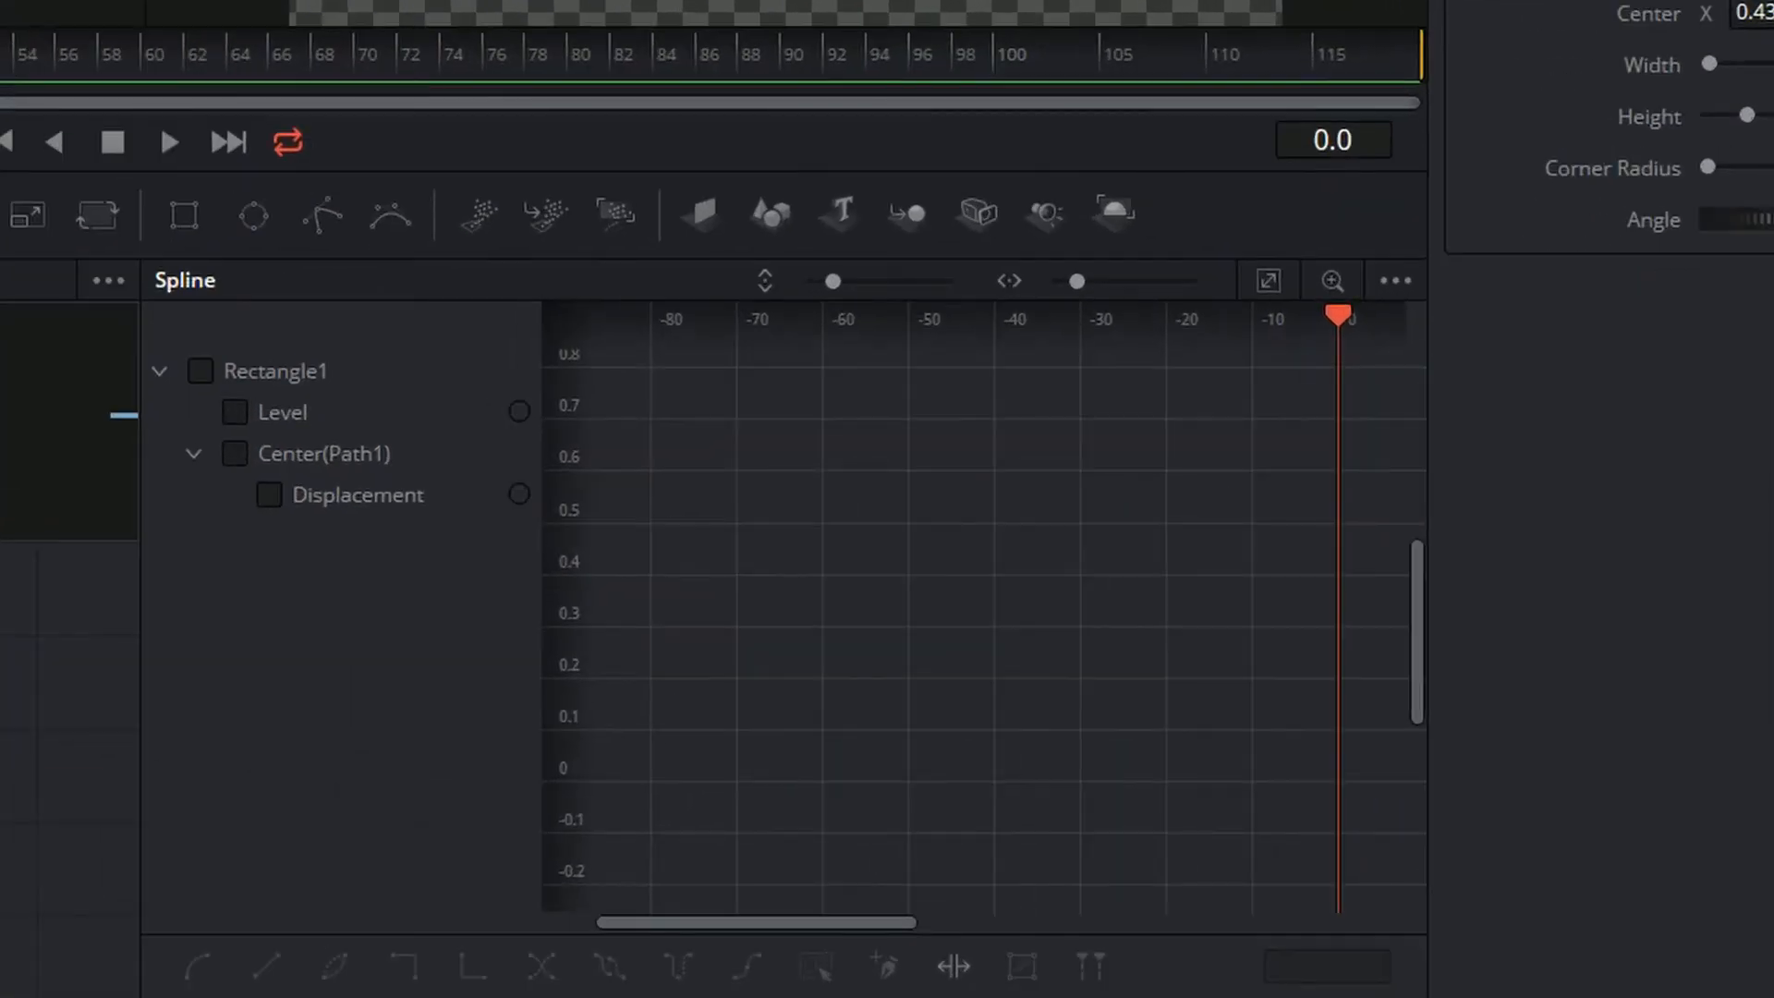
{"action": "left_click", "coordinate": [202, 371]}
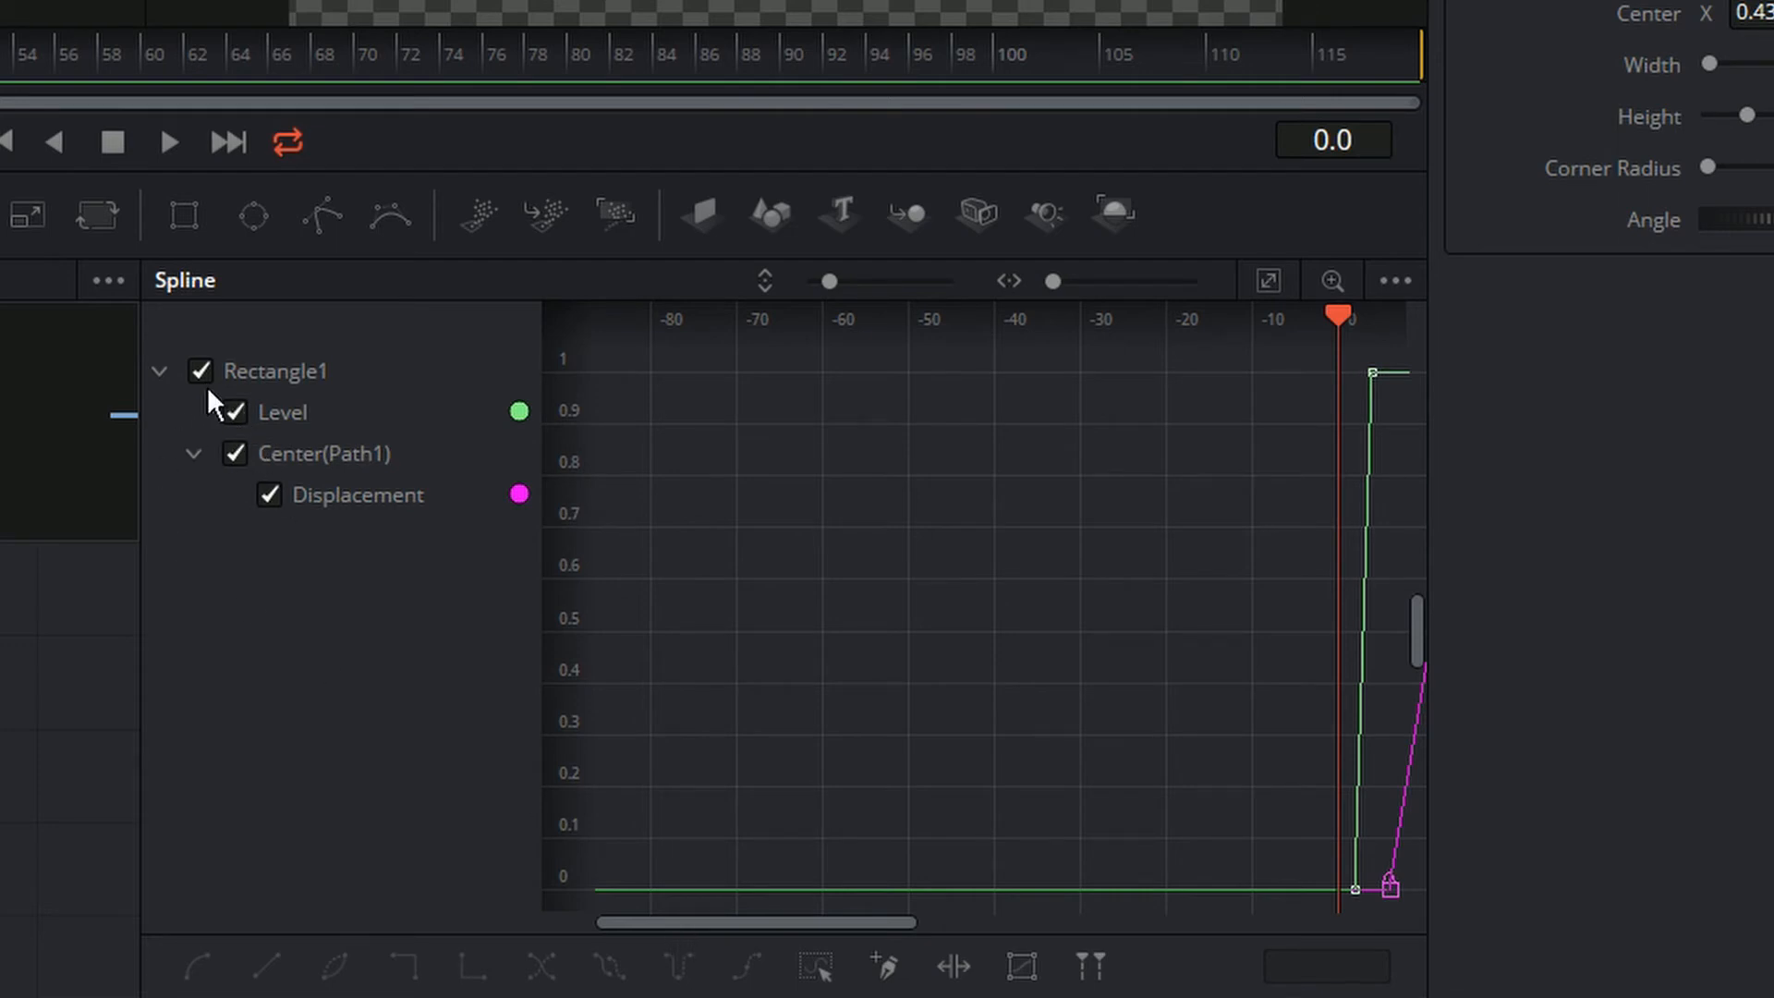
{"action": "left_click_drag", "start_coordinate": [751, 924], "coordinate": [920, 923]}
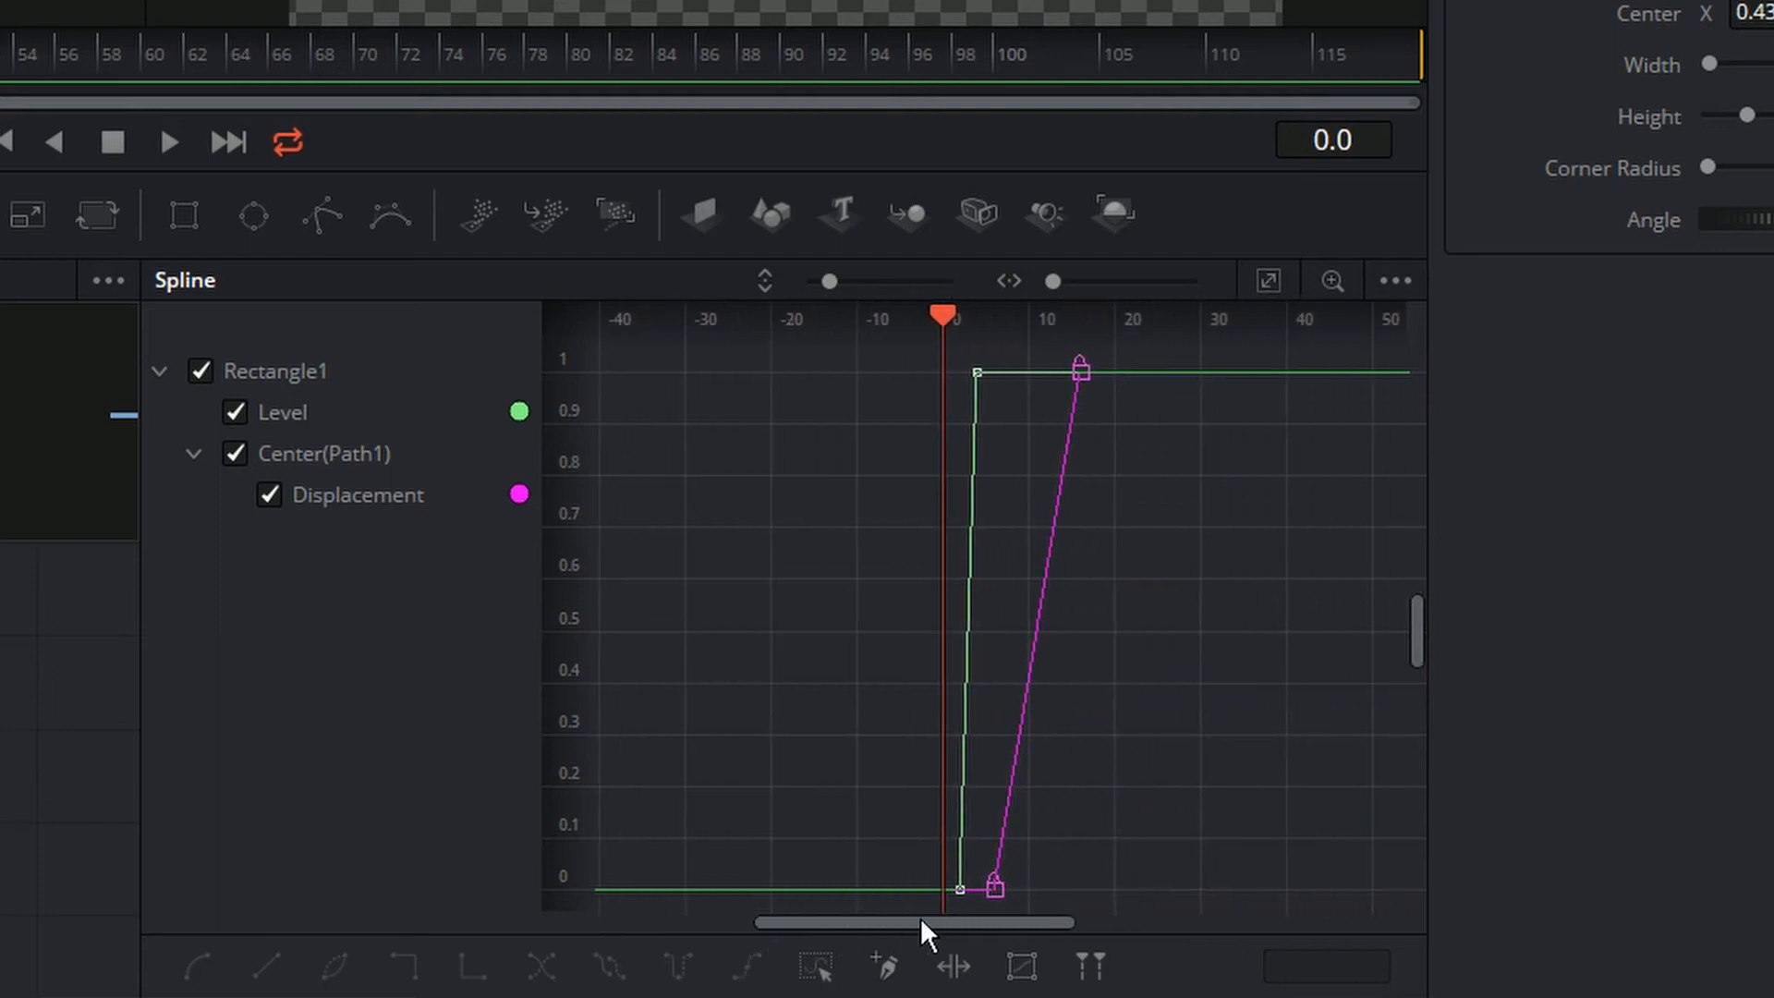
{"action": "left_click", "coordinate": [1269, 289]}
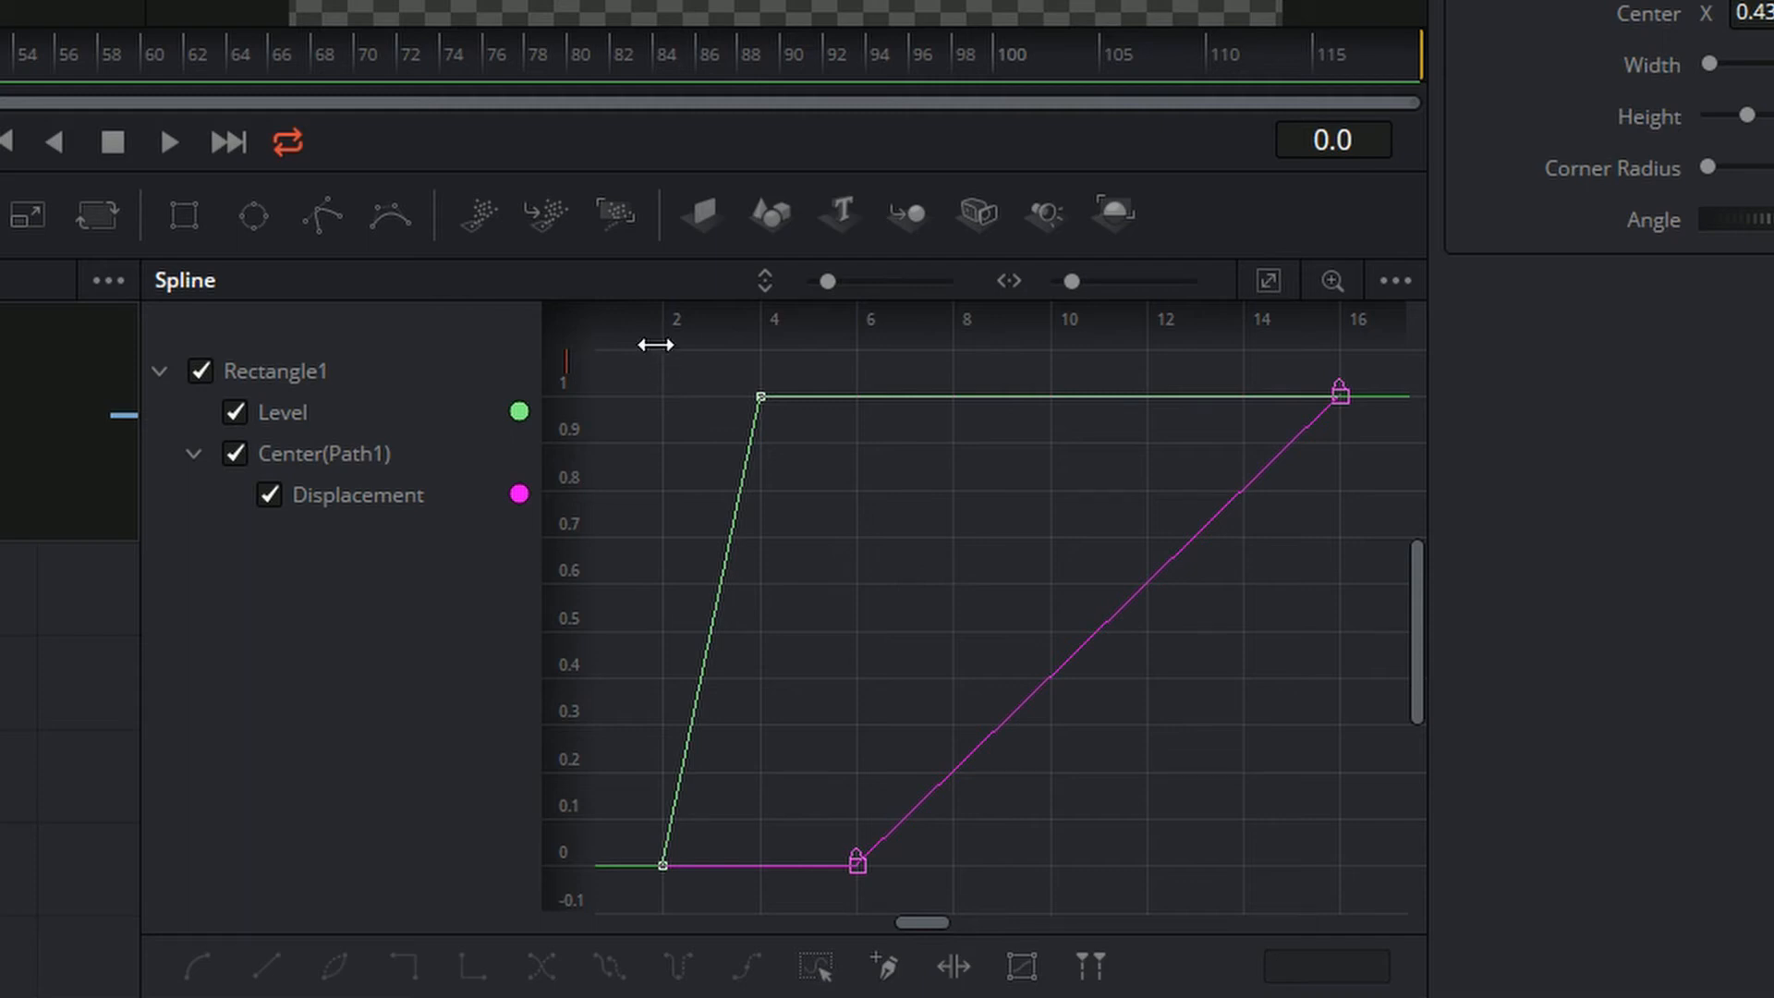
Step: Smooth all of Rectangle1's keyframes and lengthen both Displacement curve handles for a stronger ease in and ease out
{"action": "left_click_drag", "start_coordinate": [651, 362], "coordinate": [1394, 892]}
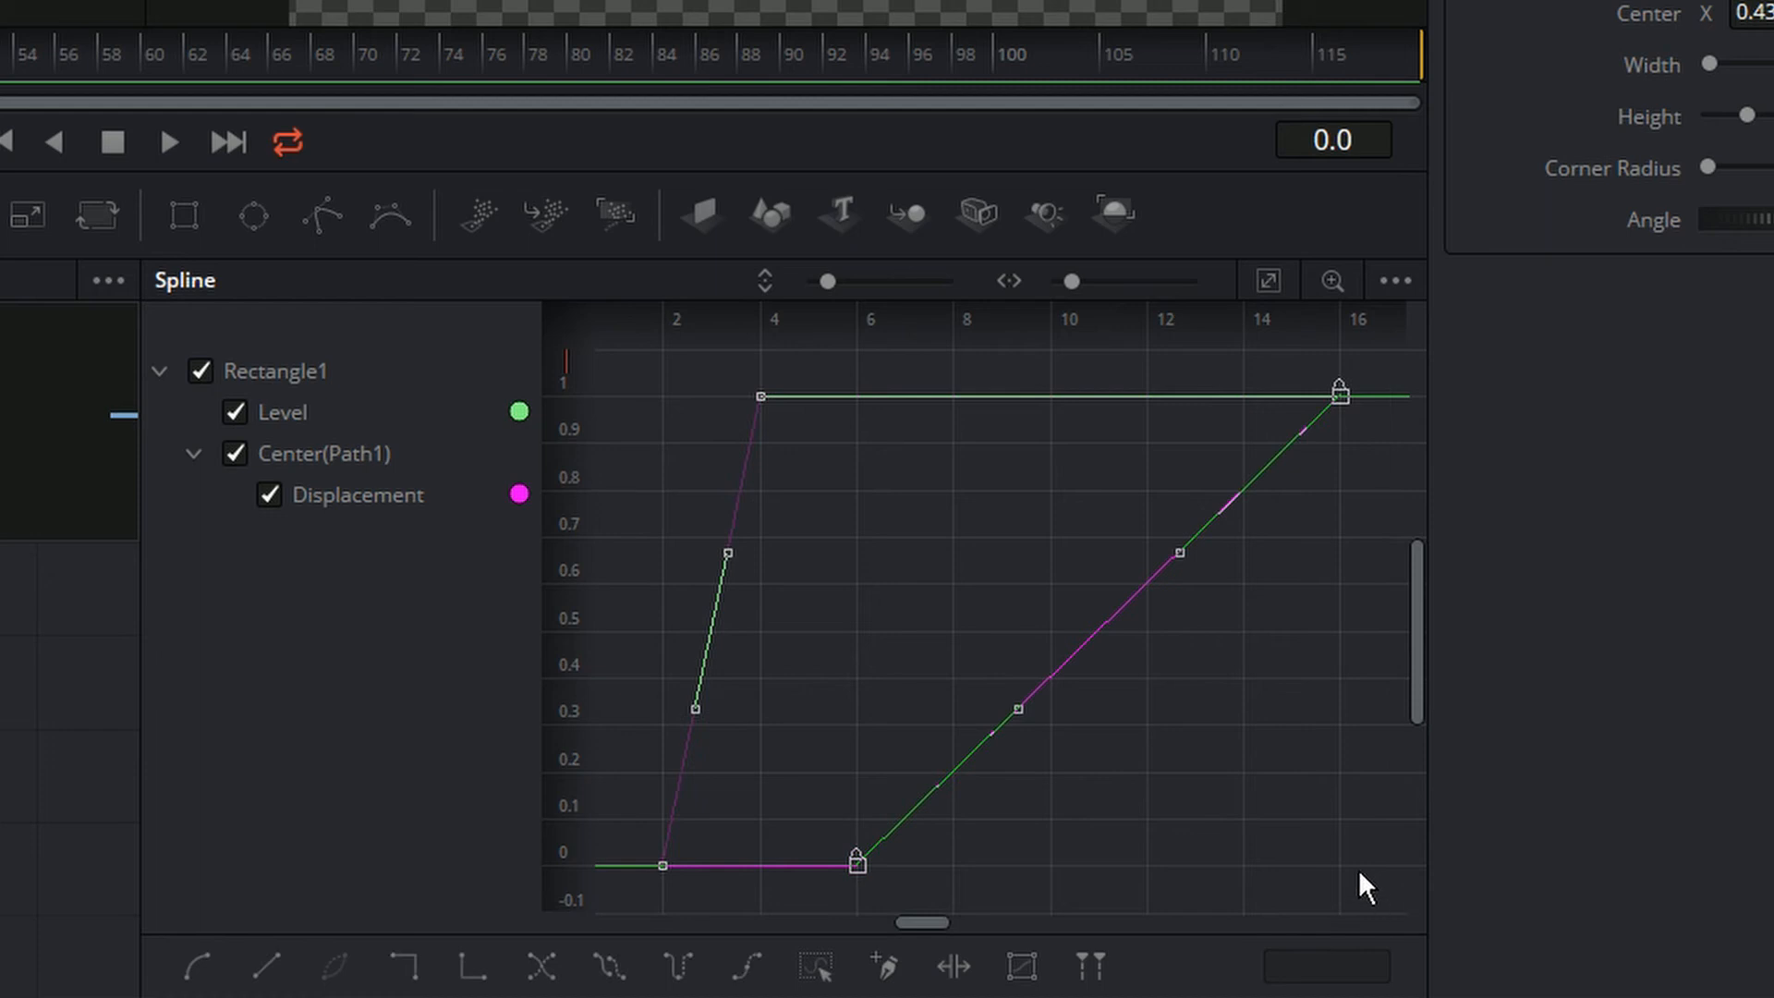
{"action": "key", "text": "s"}
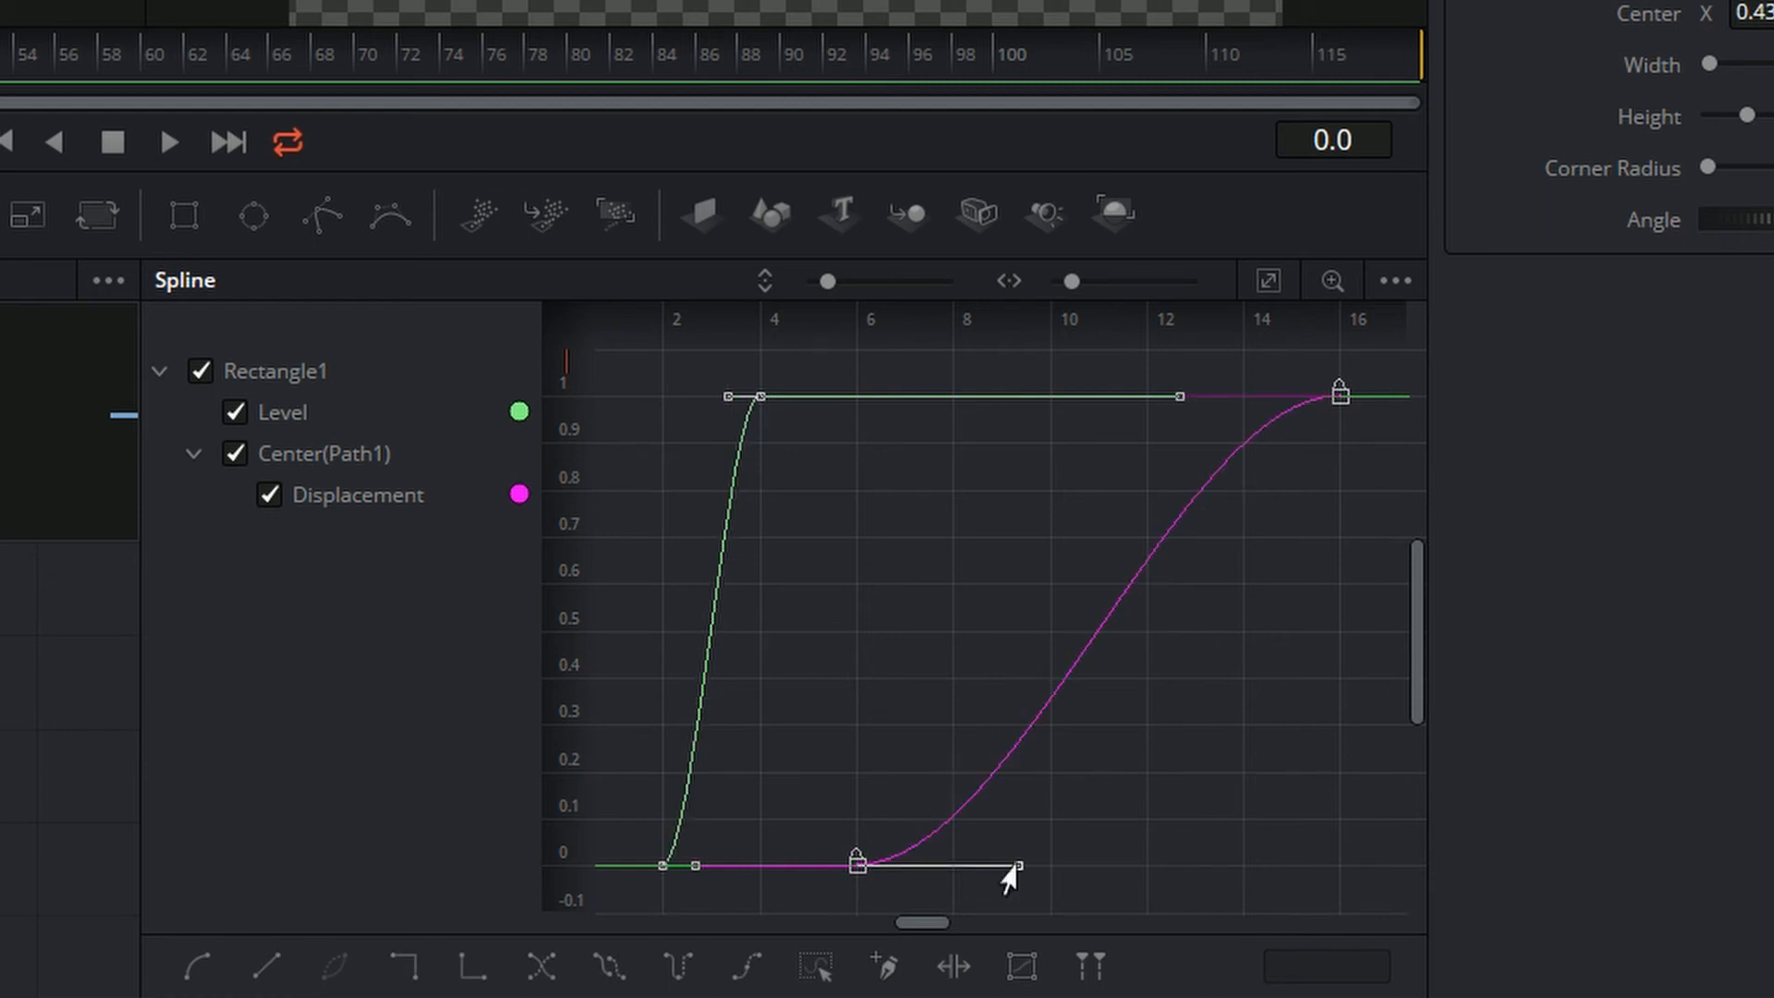
{"action": "left_click_drag", "start_coordinate": [1018, 867], "coordinate": [1106, 869]}
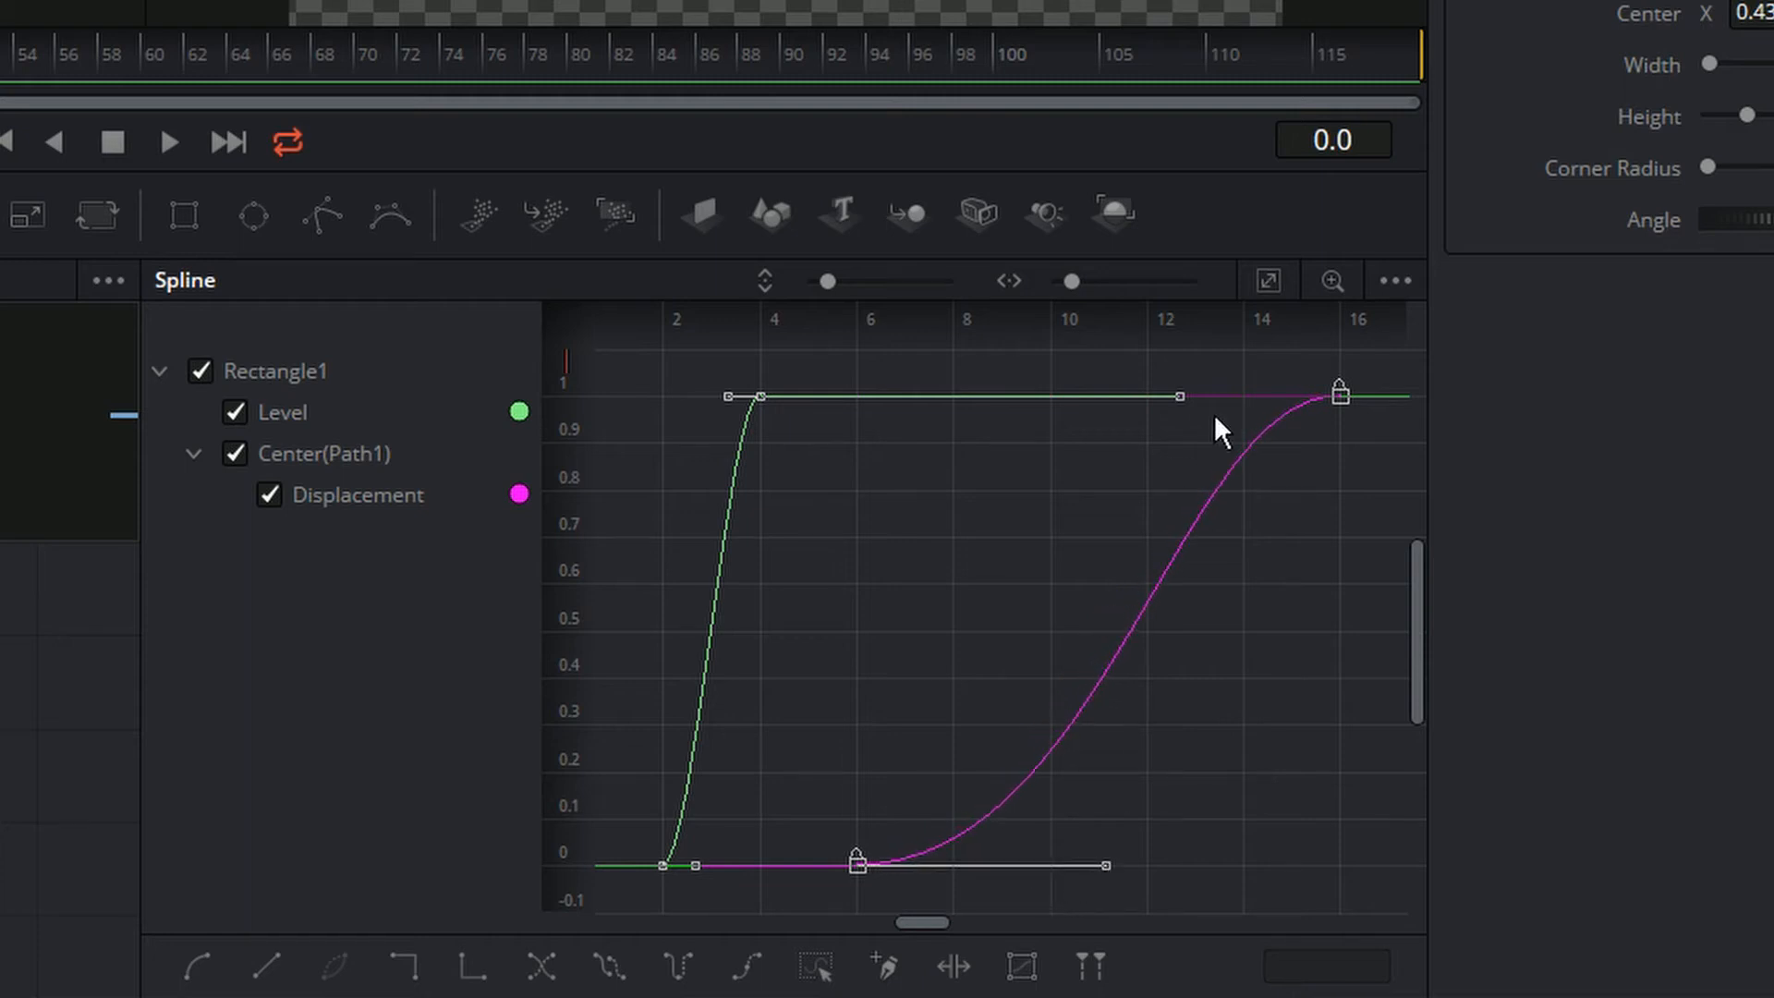
{"action": "left_click_drag", "start_coordinate": [1167, 400], "coordinate": [1073, 402]}
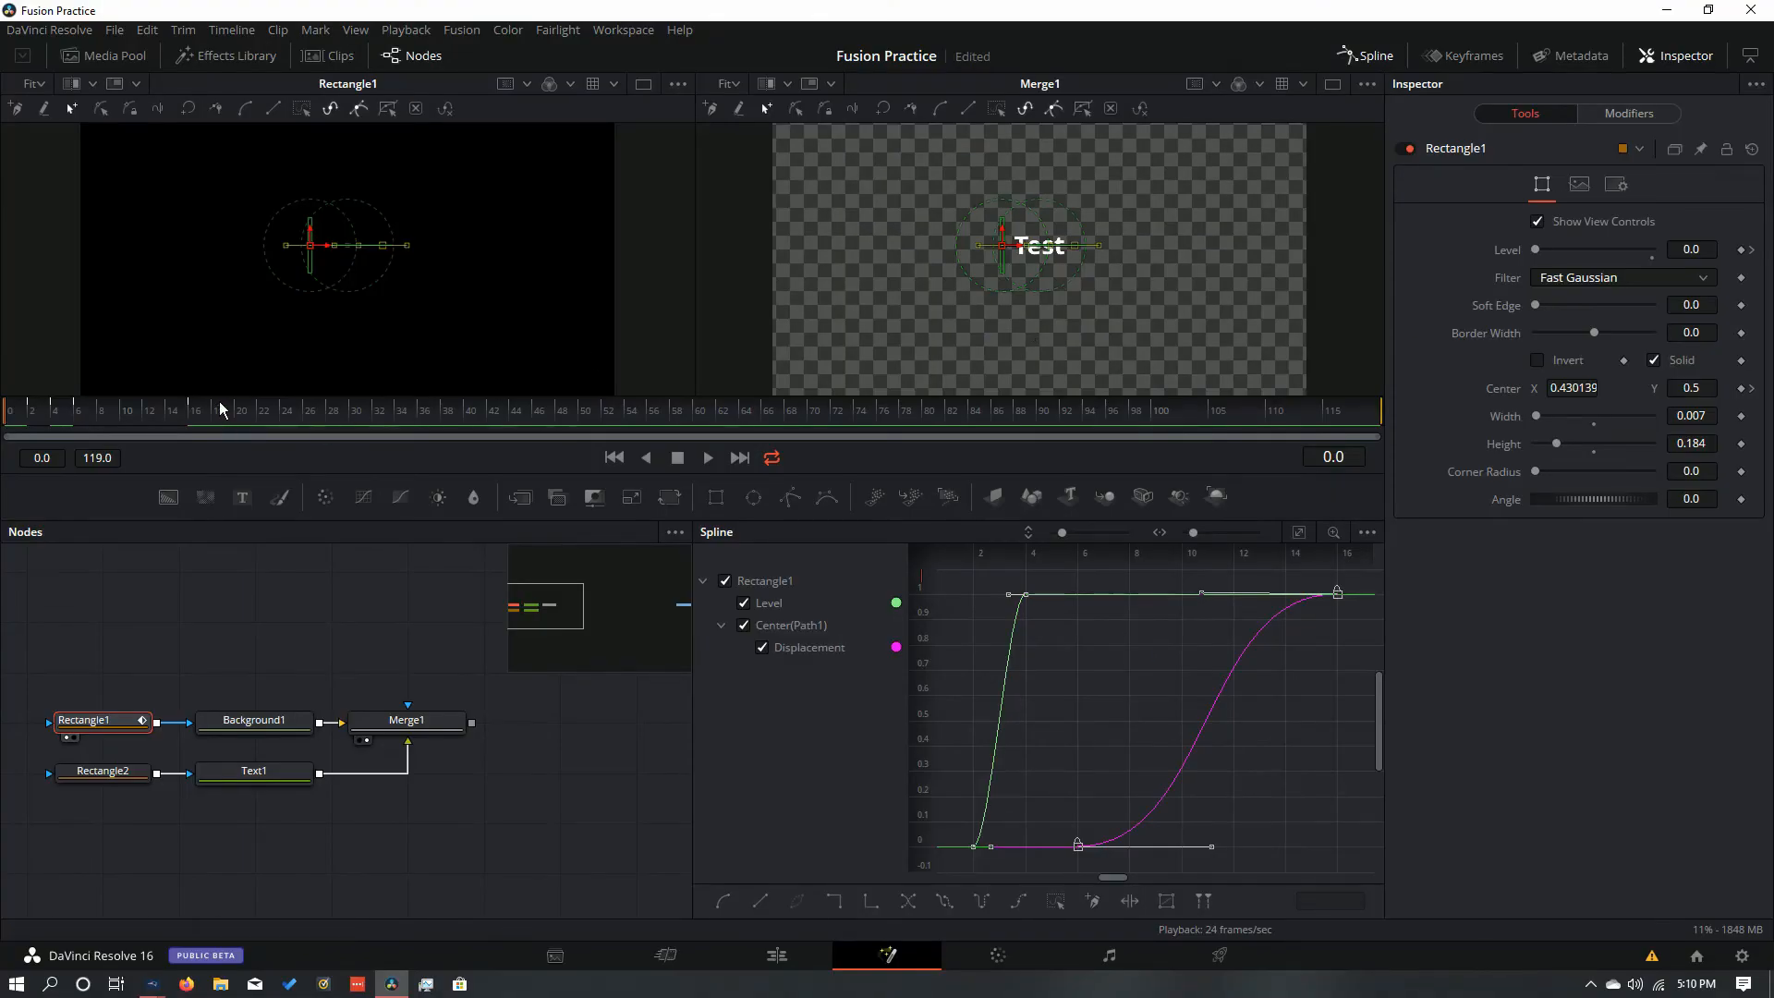
Step: Return to frame 0, deselect the nodes, and play the animation twice to check the bar's eased movement
{"action": "left_click_drag", "start_coordinate": [184, 408], "coordinate": [3, 418]}
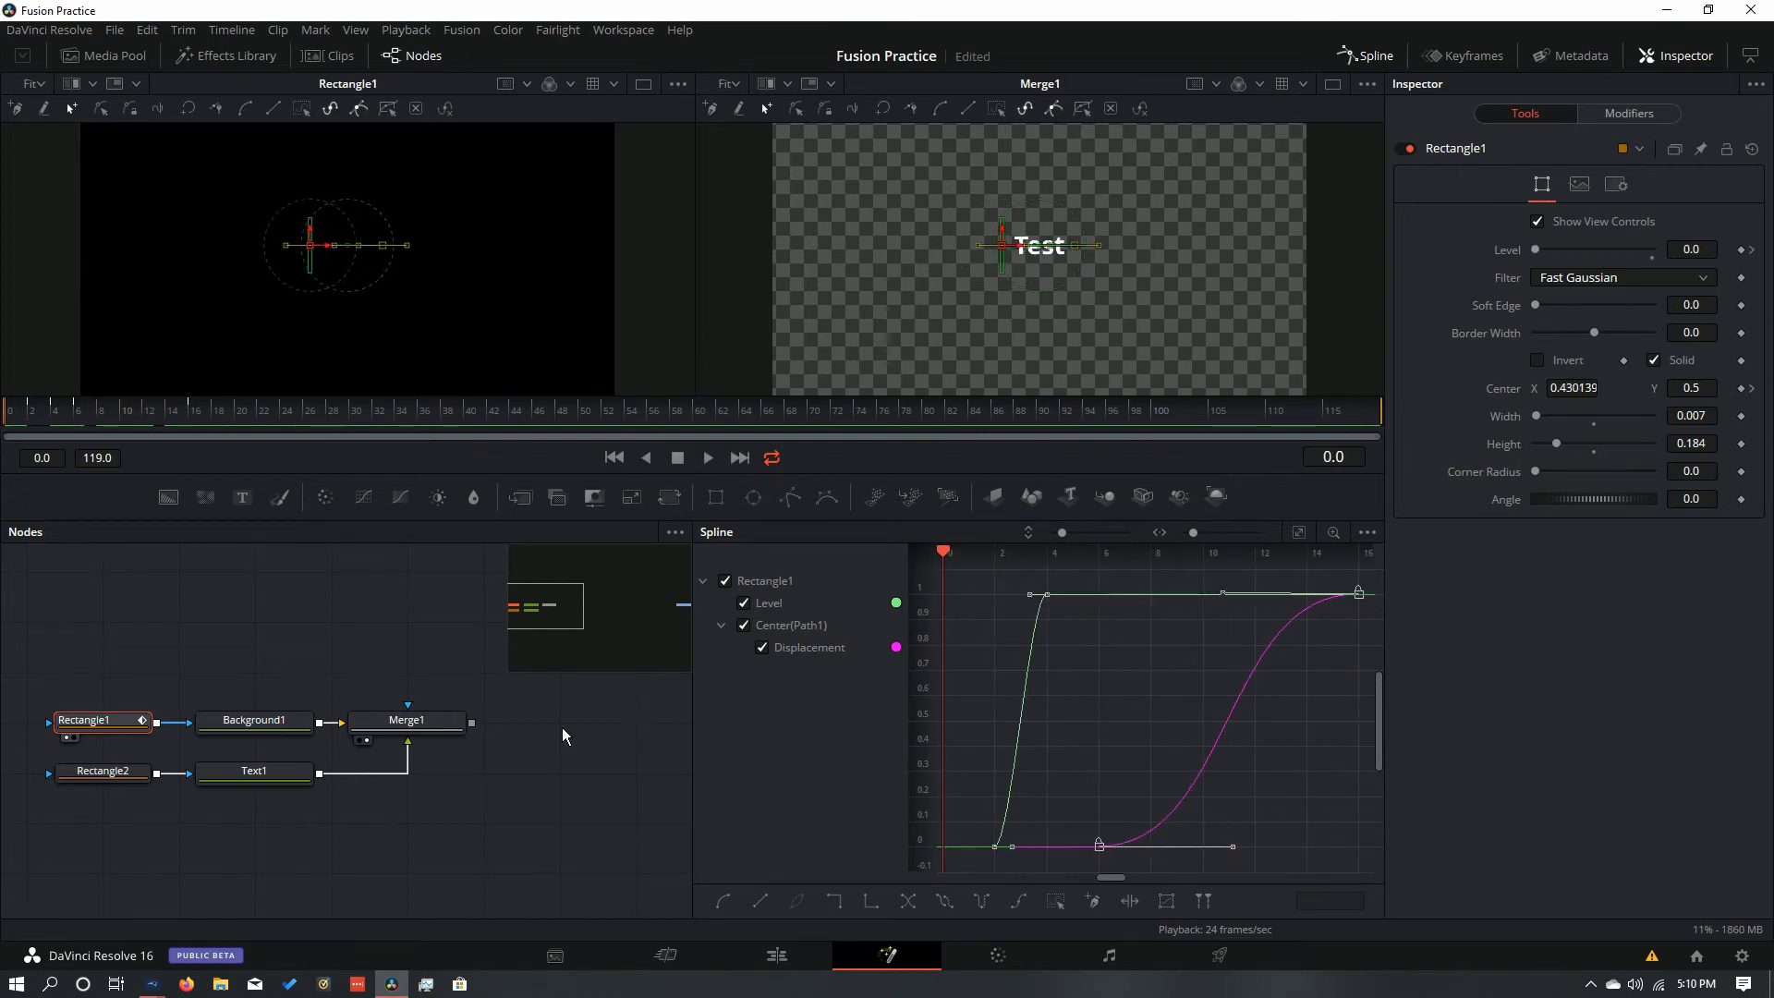
{"action": "left_click", "coordinate": [536, 744]}
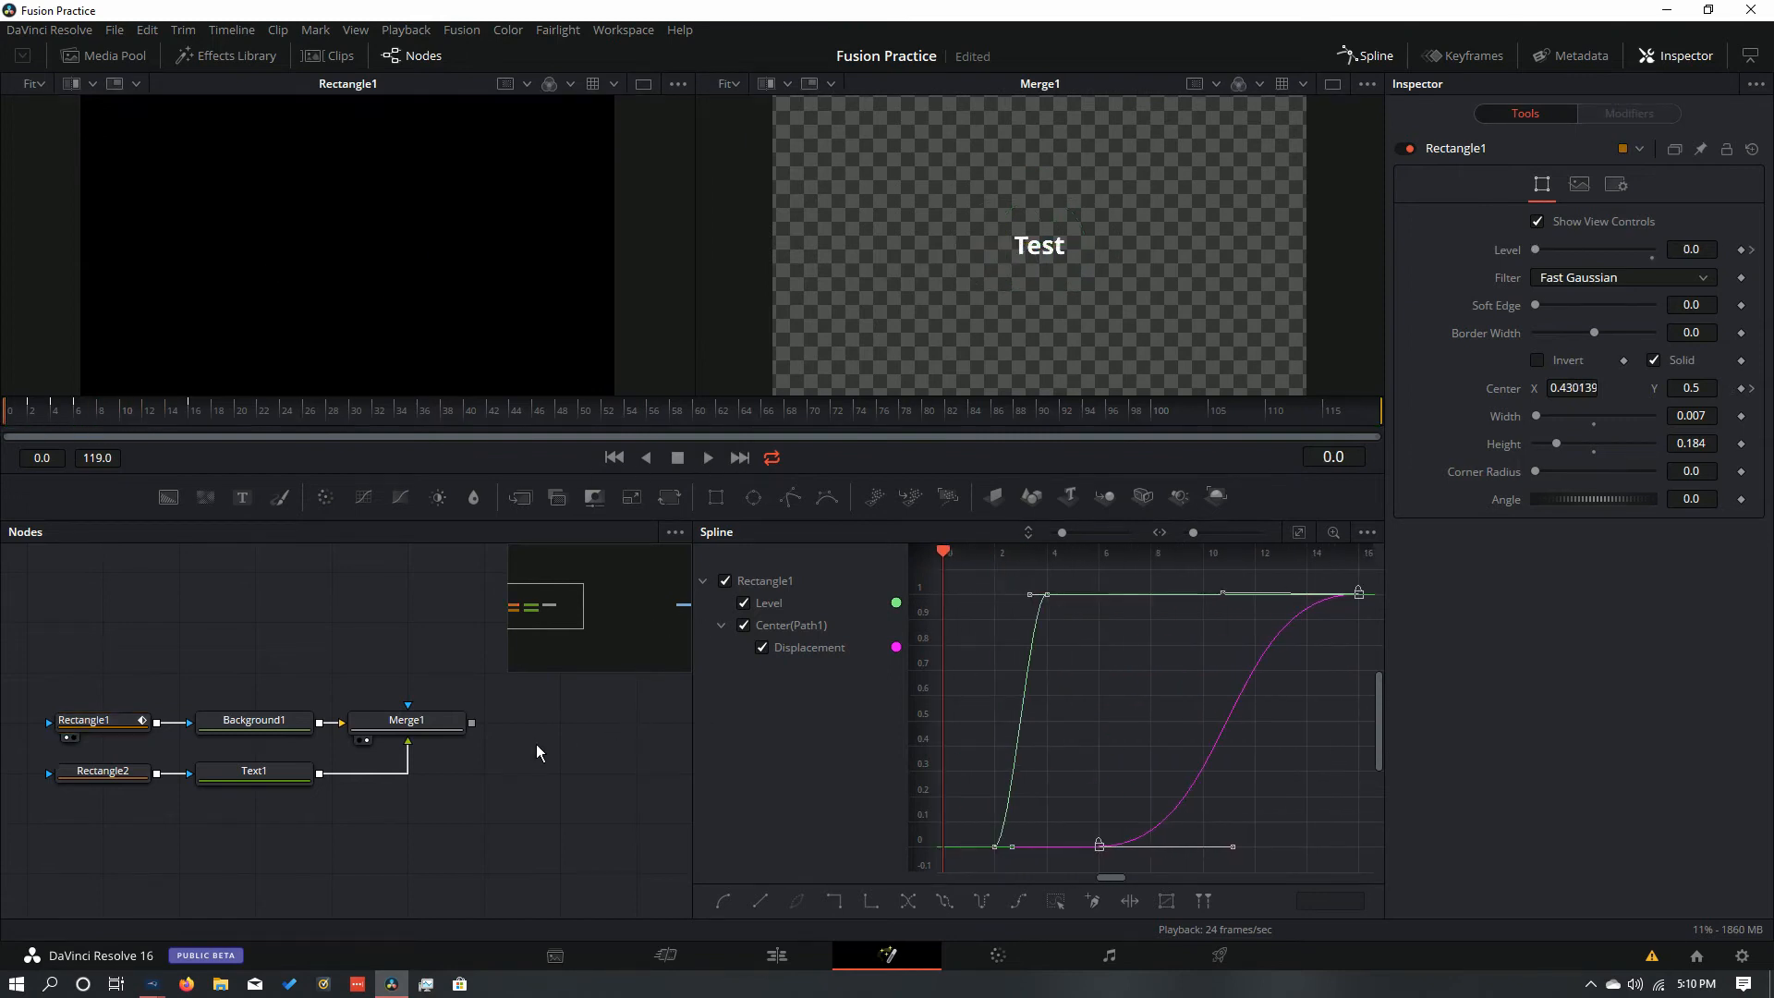
{"action": "left_click", "coordinate": [700, 463]}
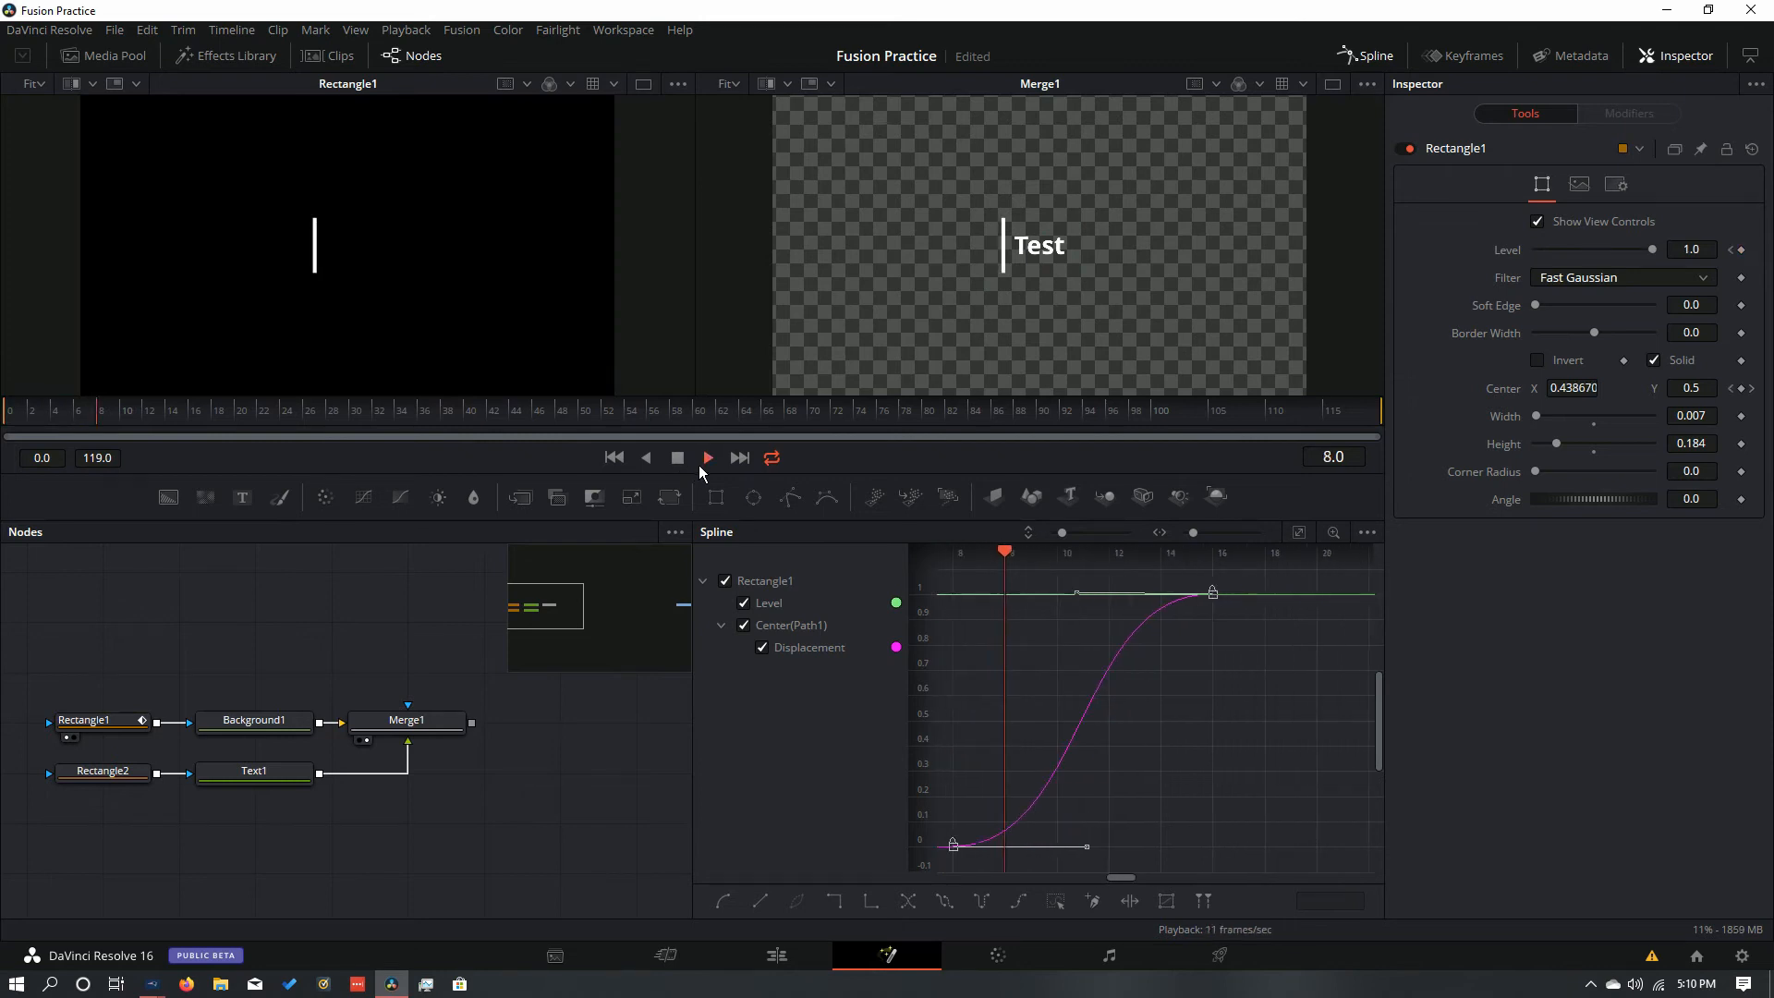
{"action": "left_click", "coordinate": [686, 463]}
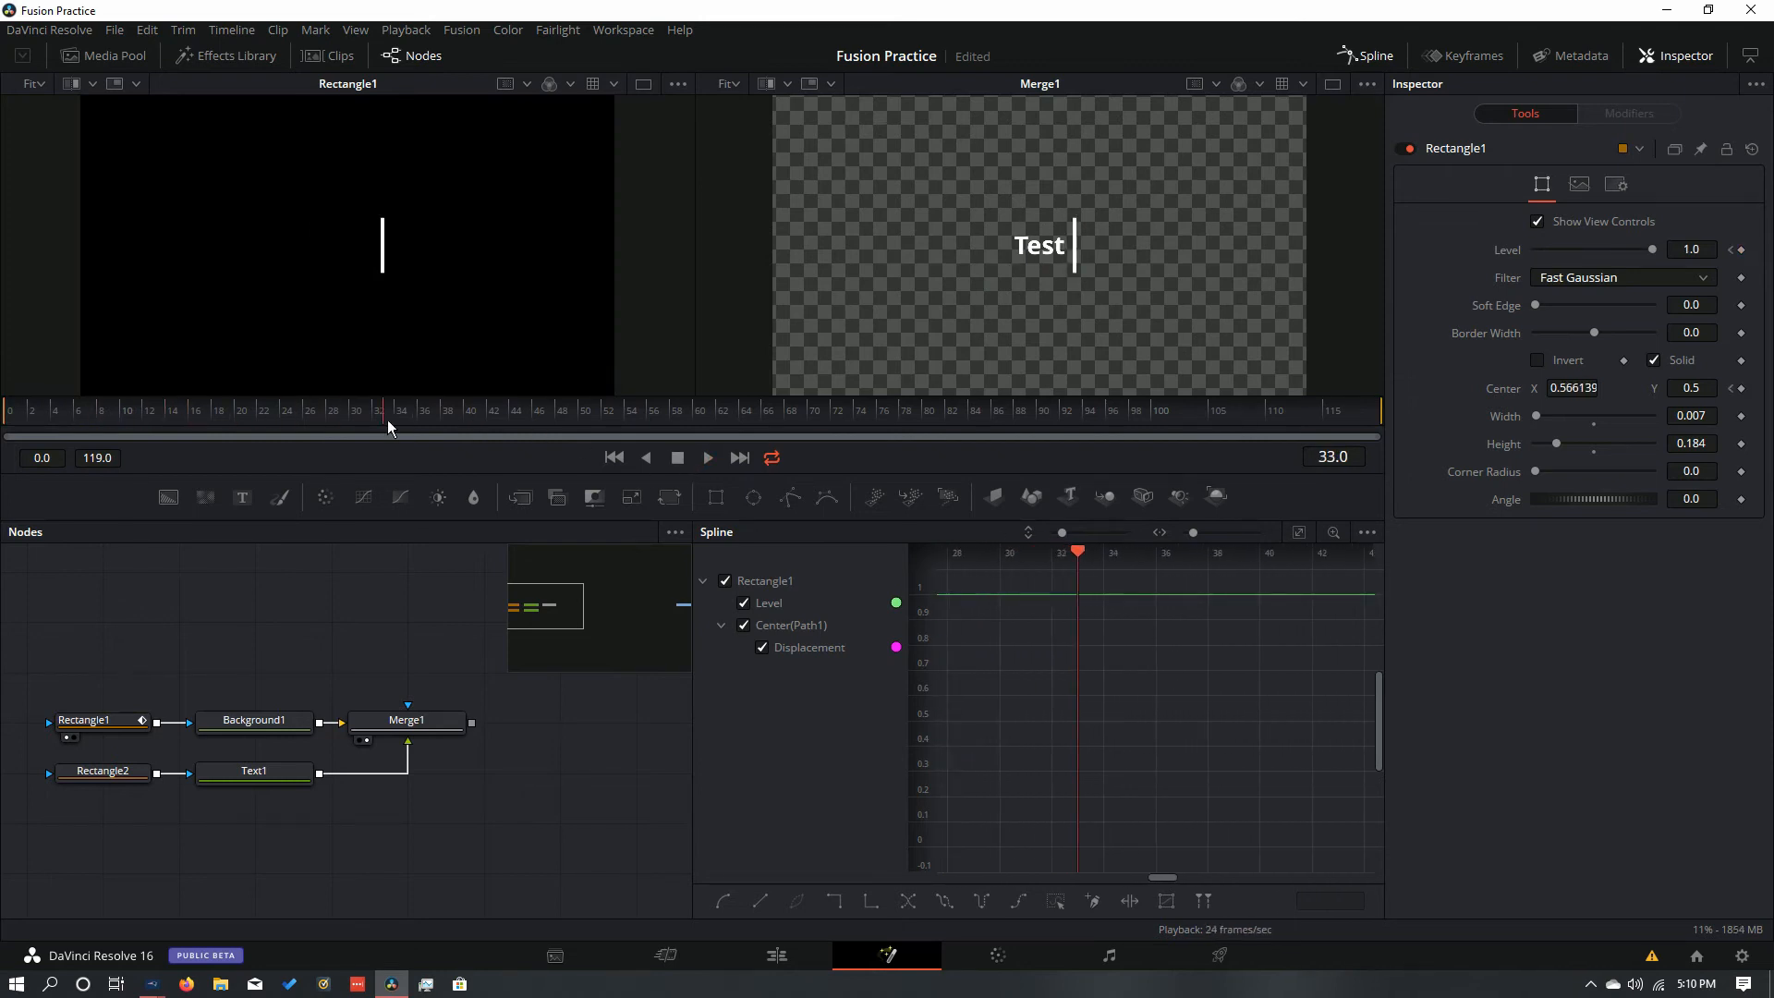
{"action": "left_click_drag", "start_coordinate": [375, 423], "coordinate": [7, 431]}
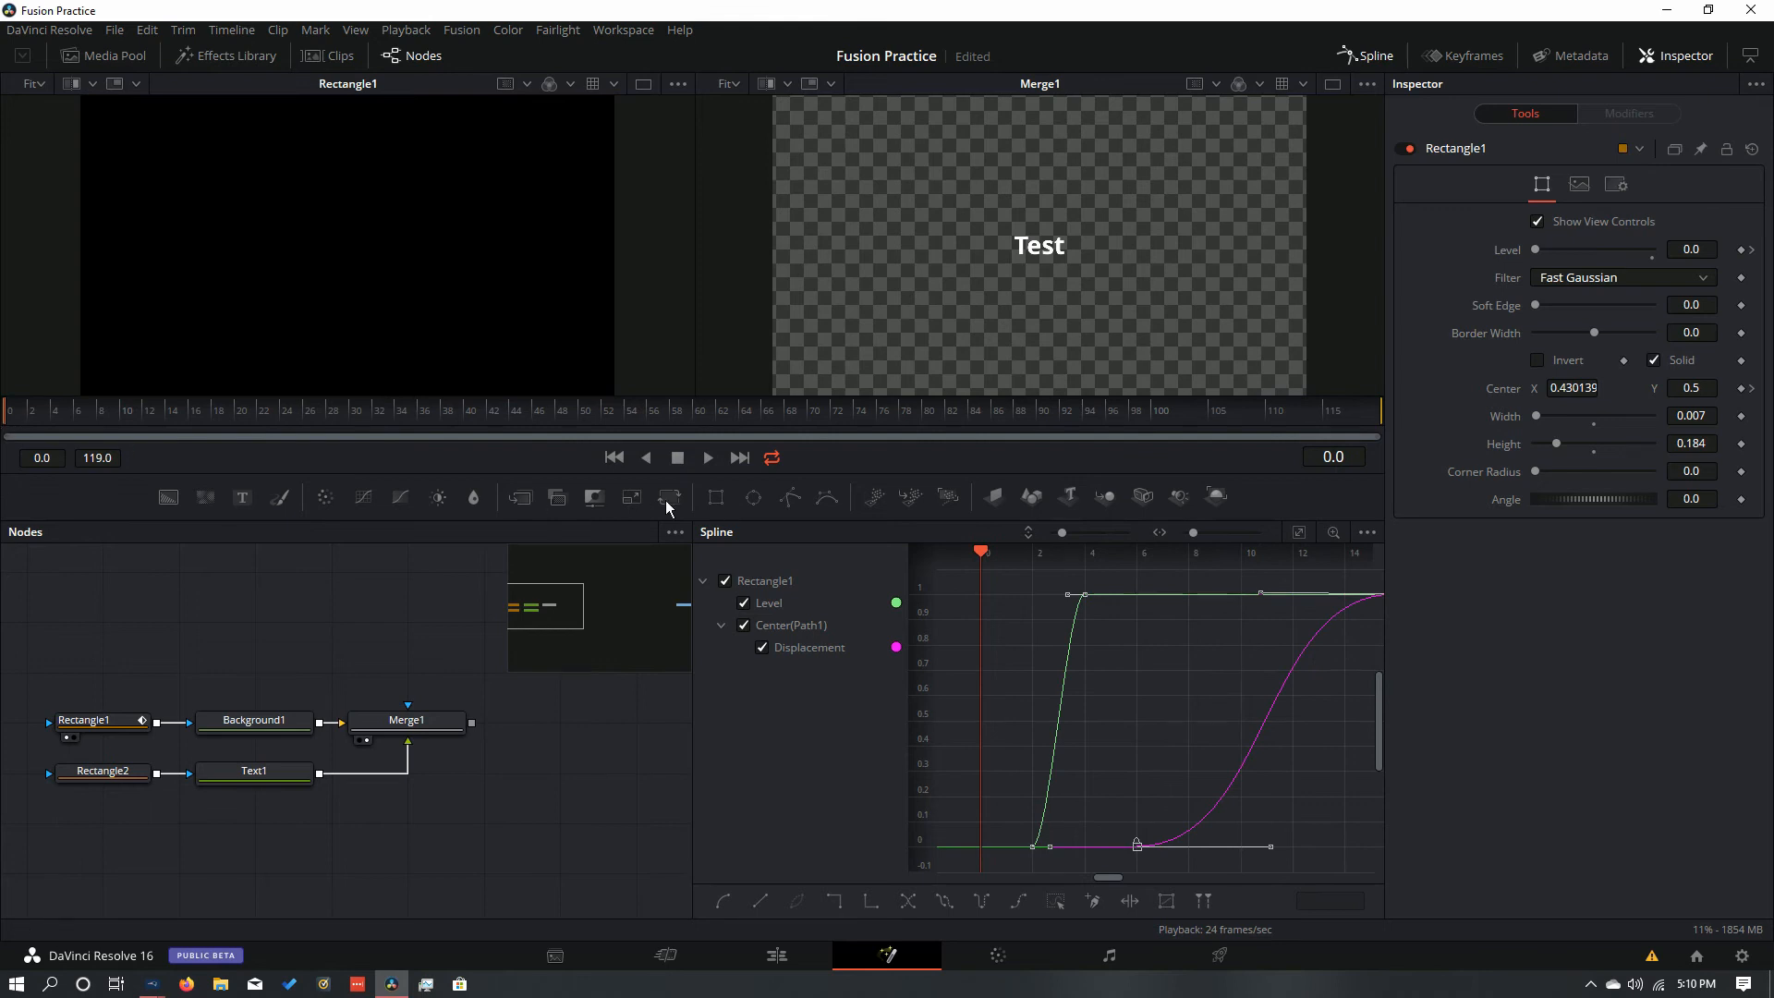
{"action": "left_click", "coordinate": [704, 466]}
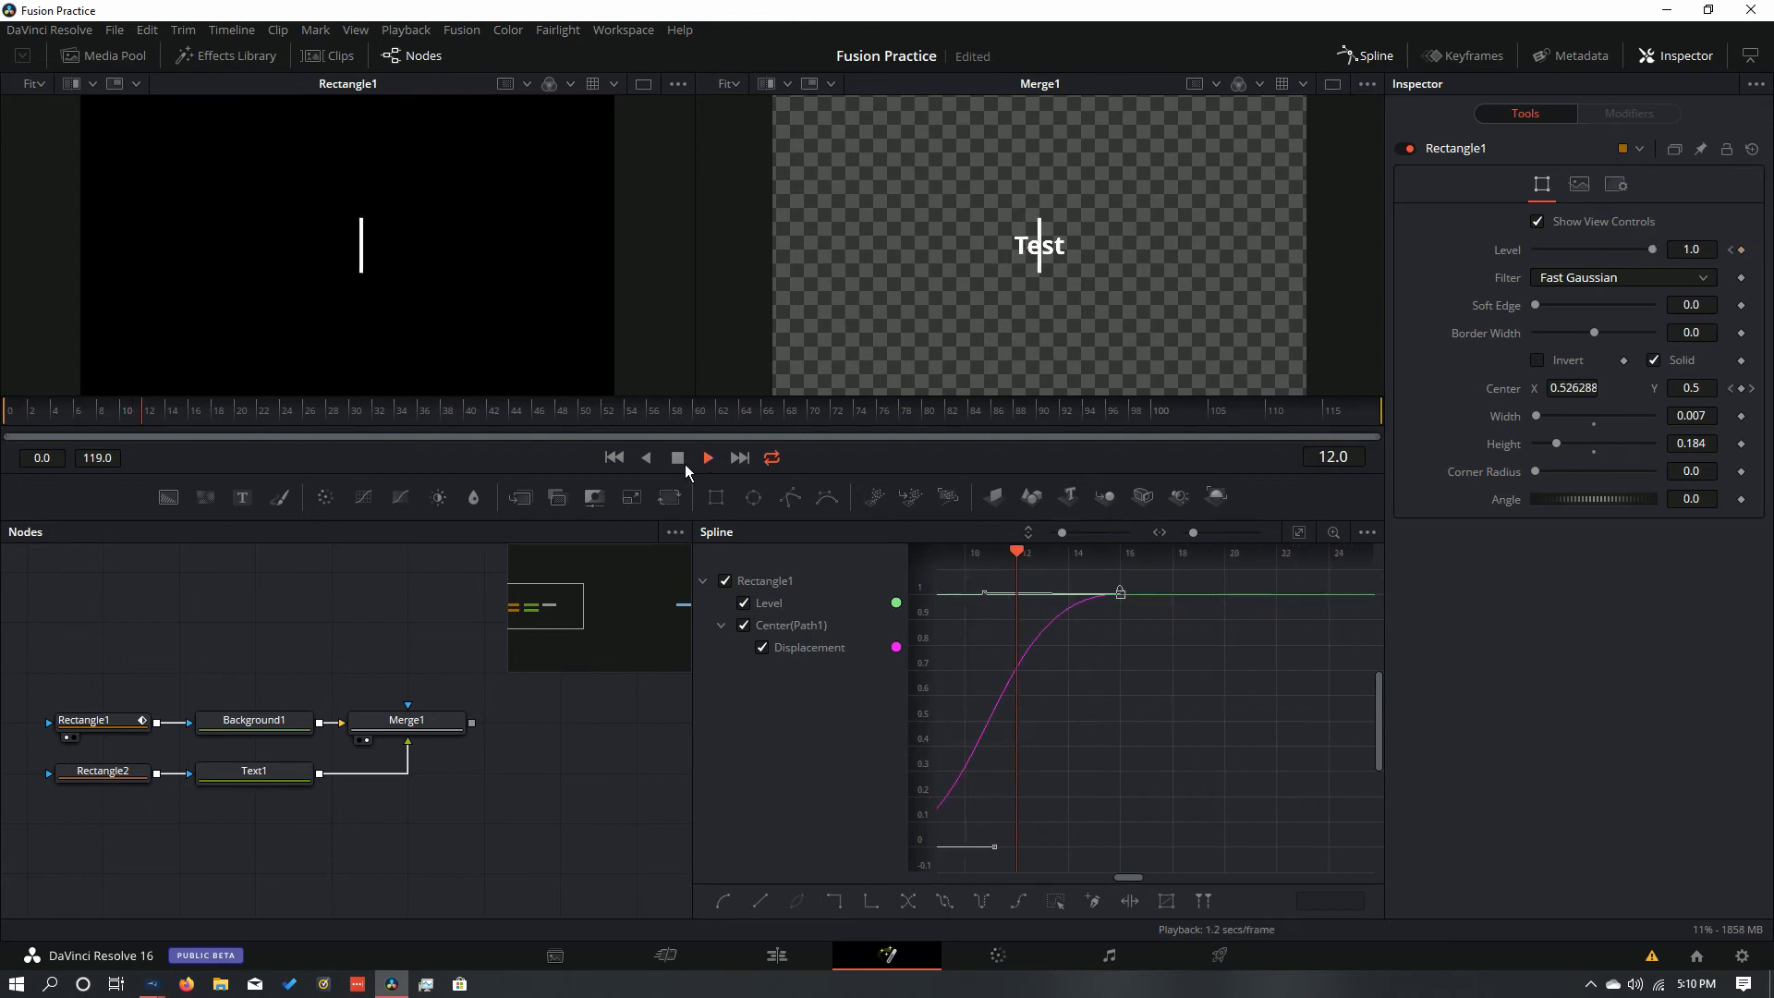
{"action": "left_click", "coordinate": [684, 463]}
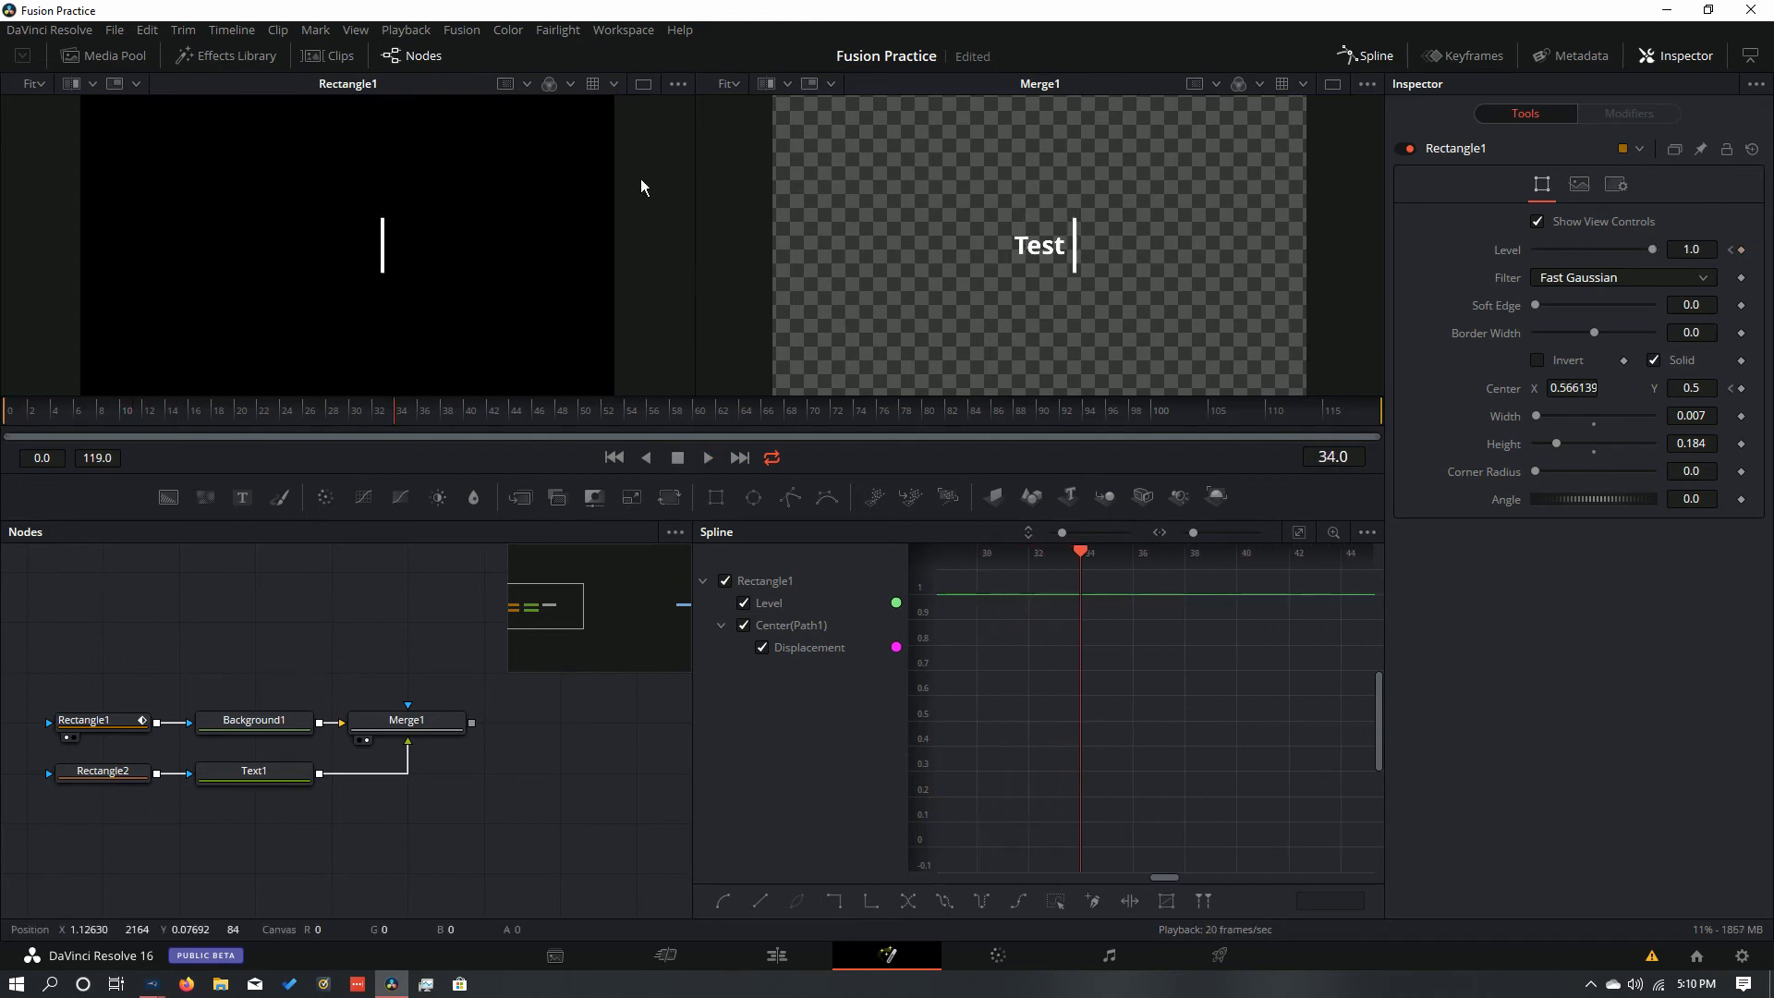
Step: Set Proxy Mode to Half Resolution and play the animation again from frame 0
{"action": "left_click", "coordinate": [424, 31]}
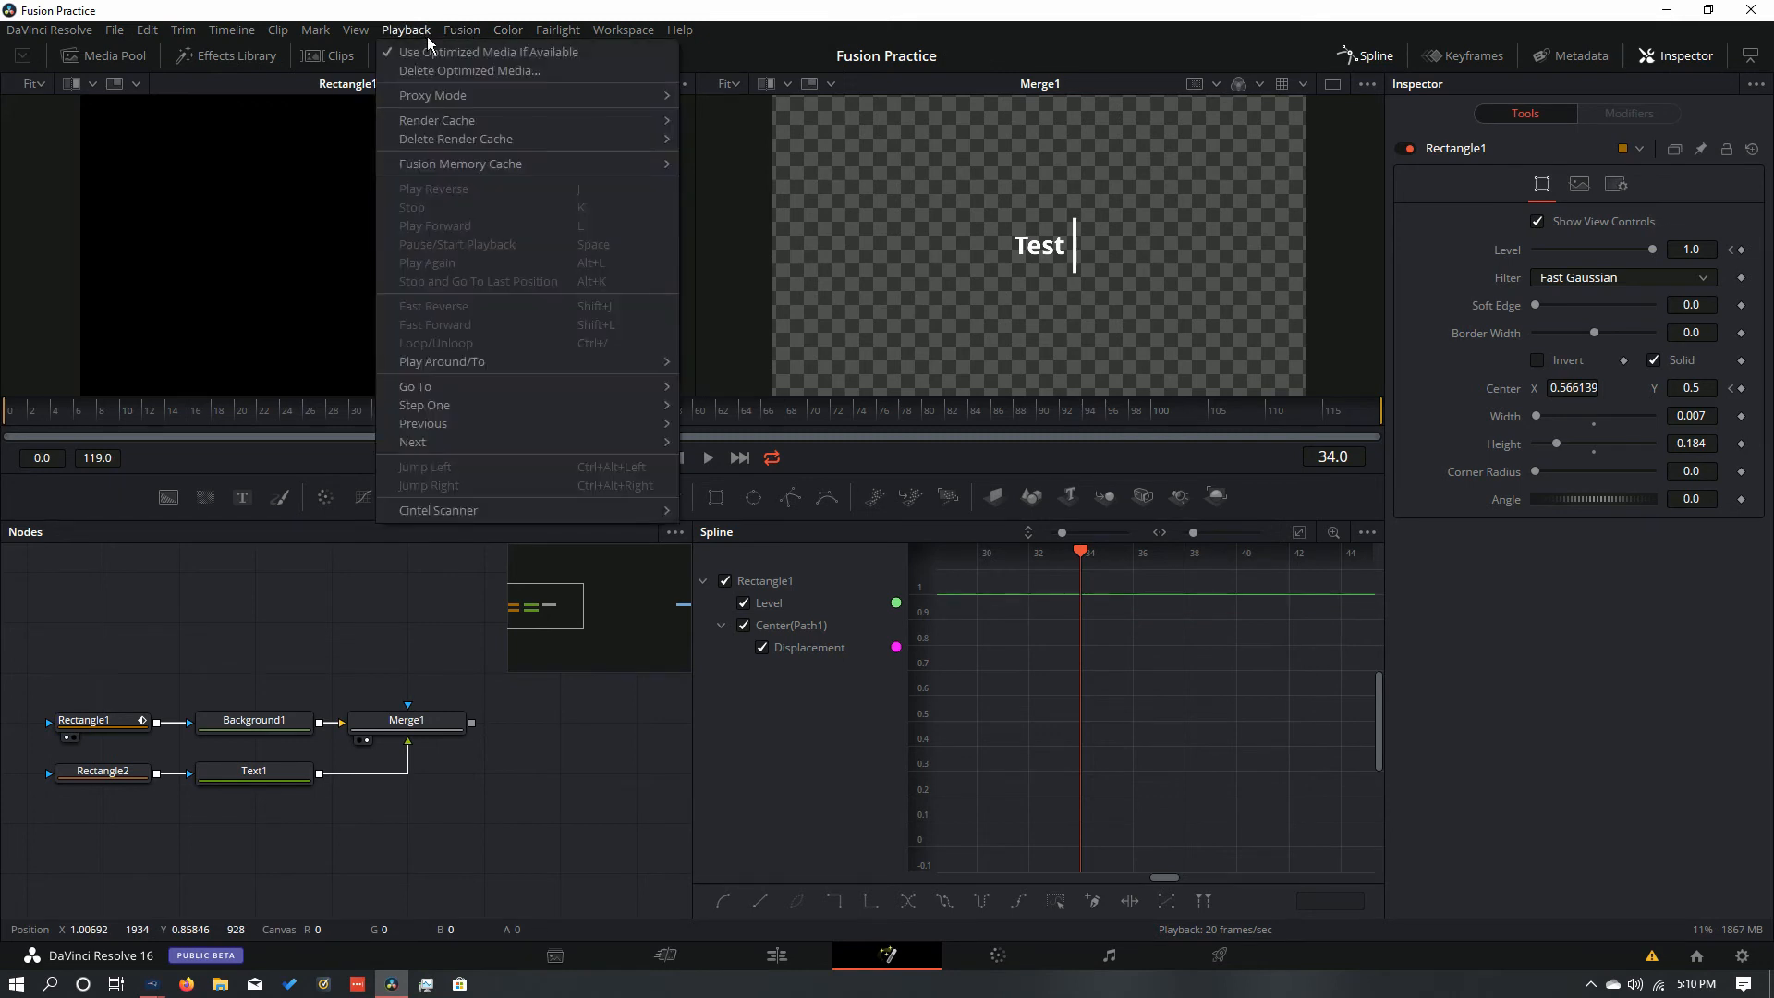
{"action": "mouse_move", "coordinate": [447, 96]}
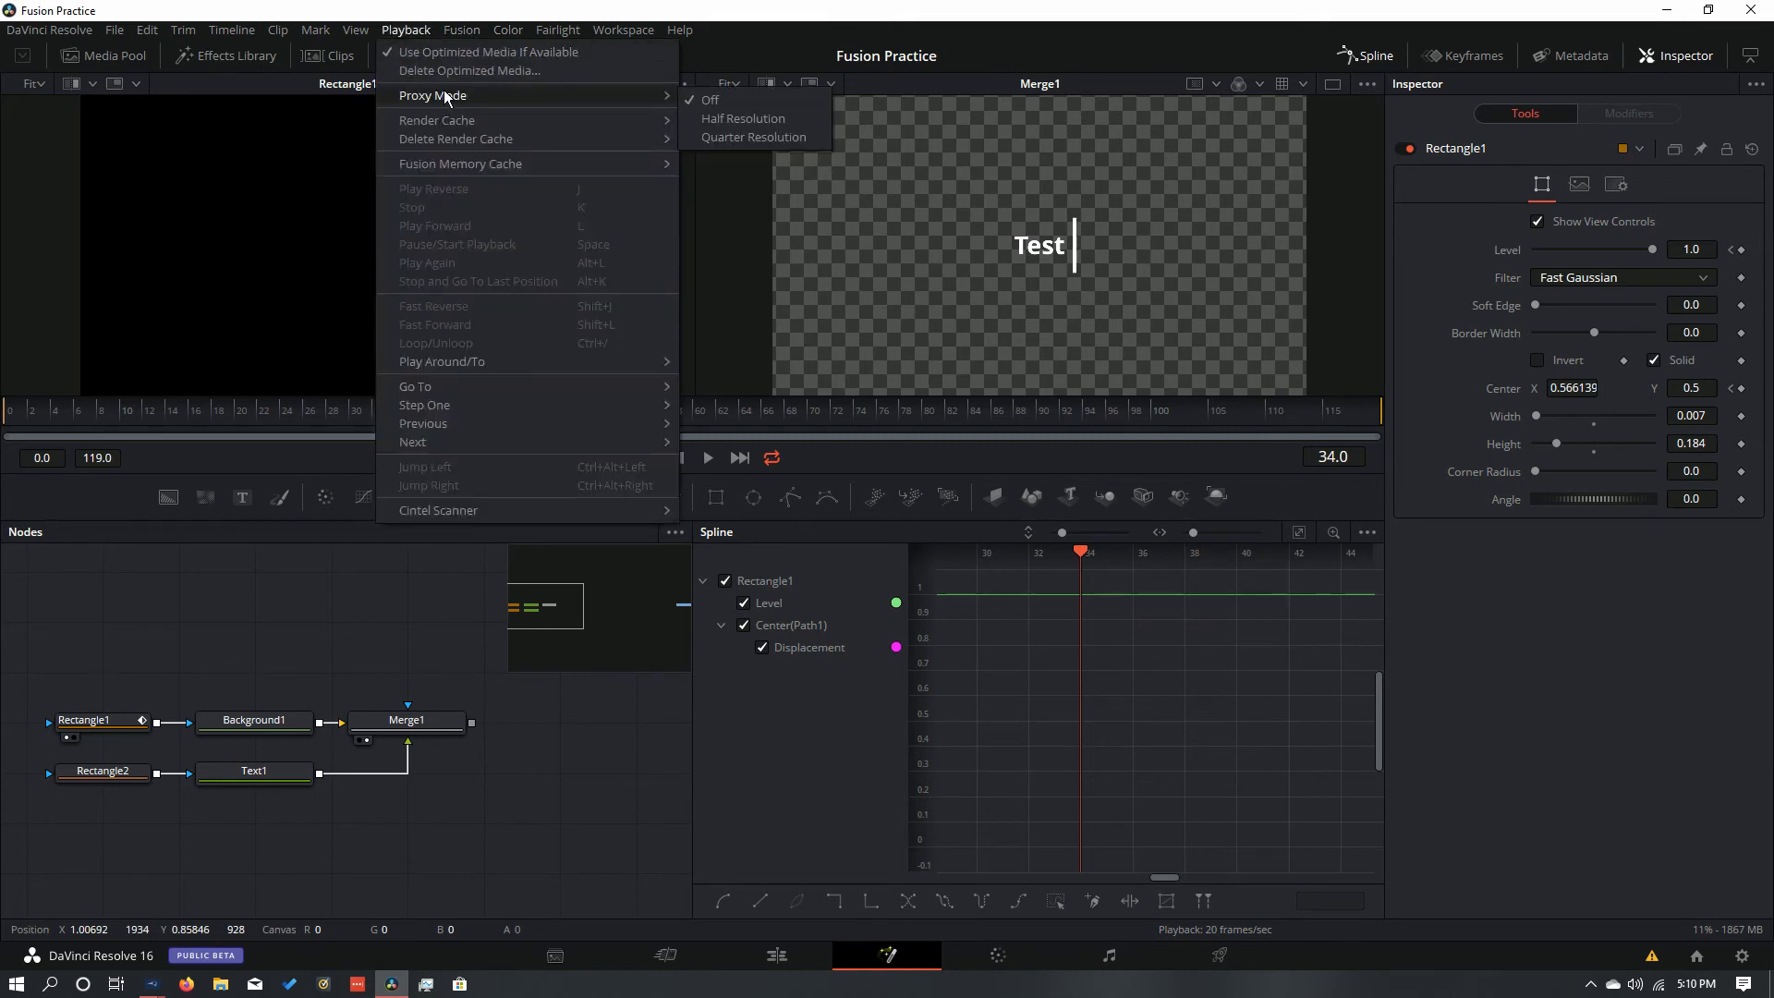
{"action": "left_click", "coordinate": [716, 120]}
{"action": "left_click_drag", "start_coordinate": [388, 425], "coordinate": [3, 425]}
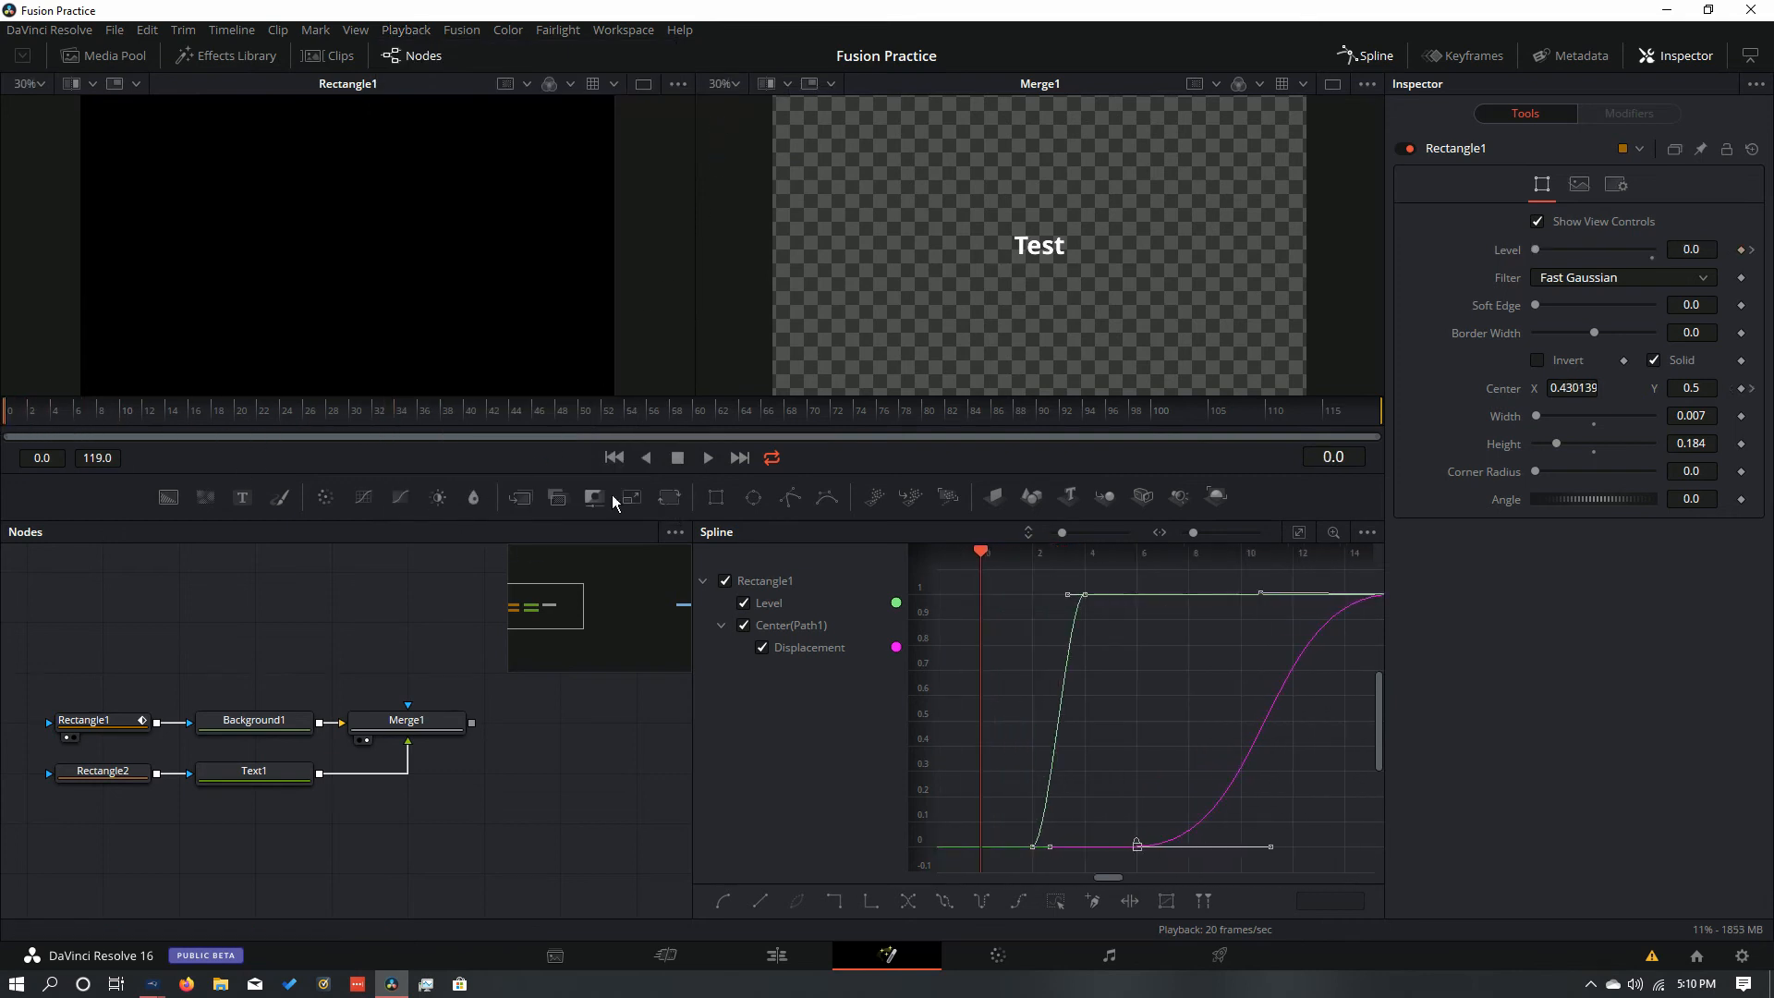
{"action": "left_click", "coordinate": [701, 463]}
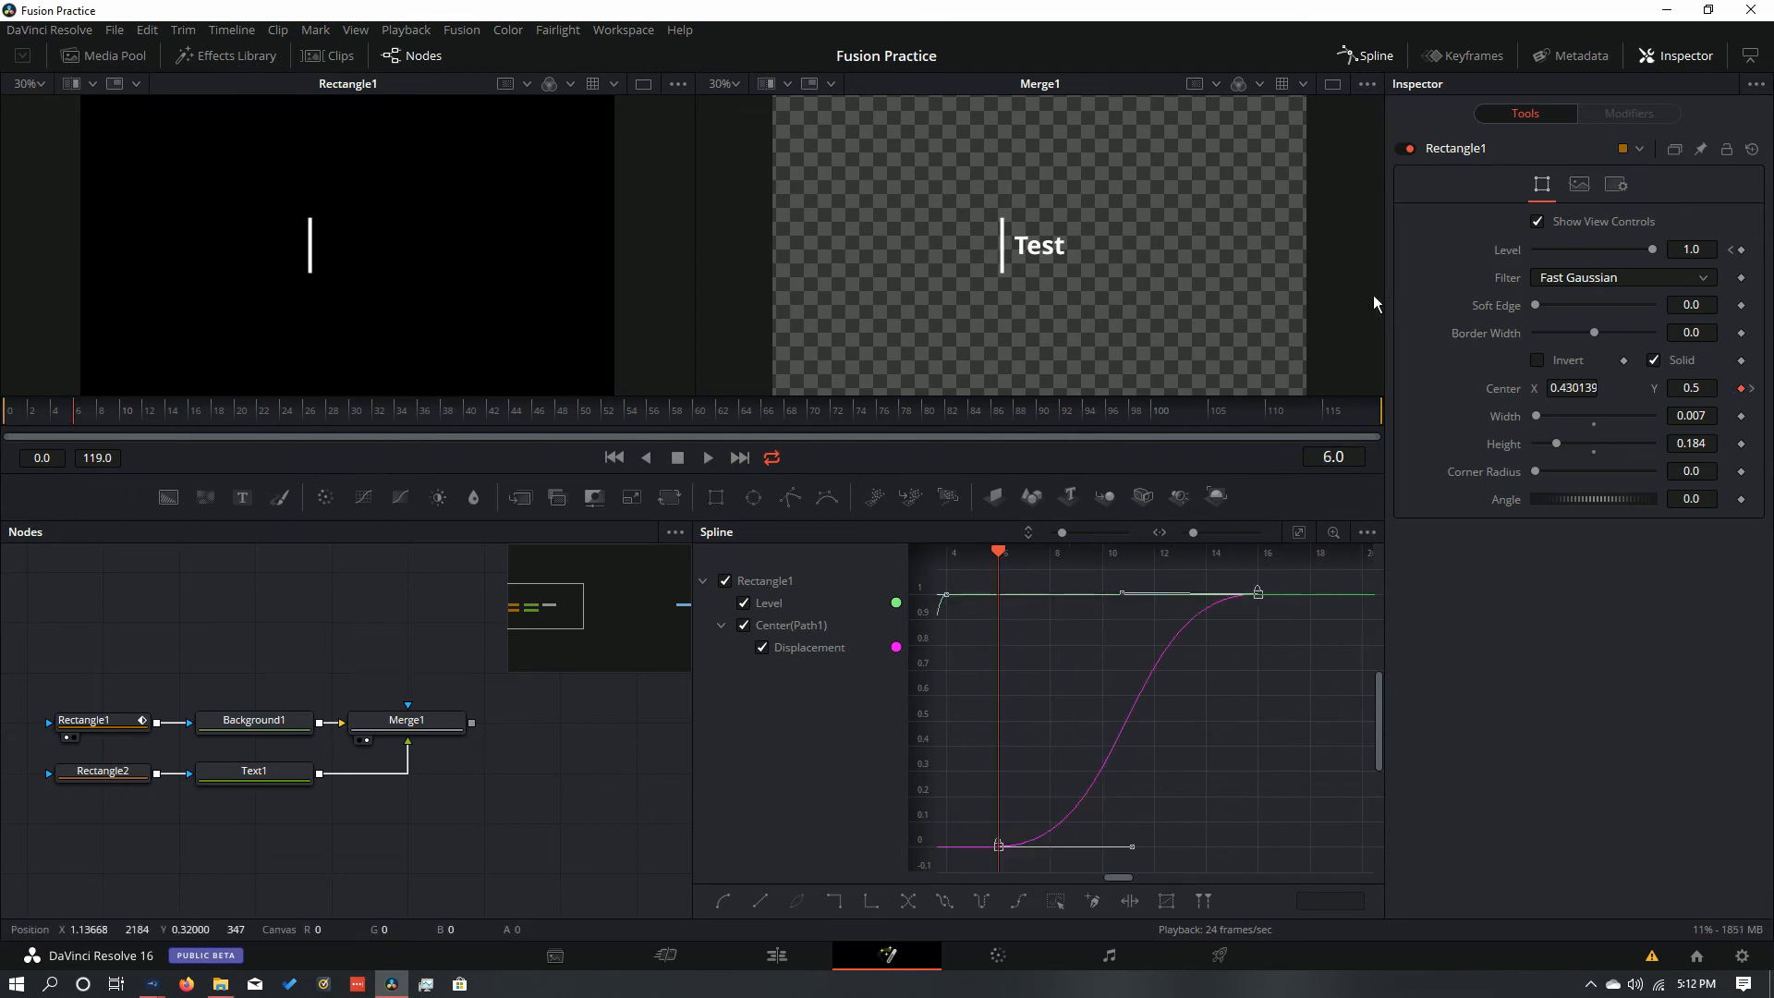
Step: Close the Spline editor, replay the bar's sweep across the text, and return to frame 4
{"action": "left_click", "coordinate": [1364, 57]}
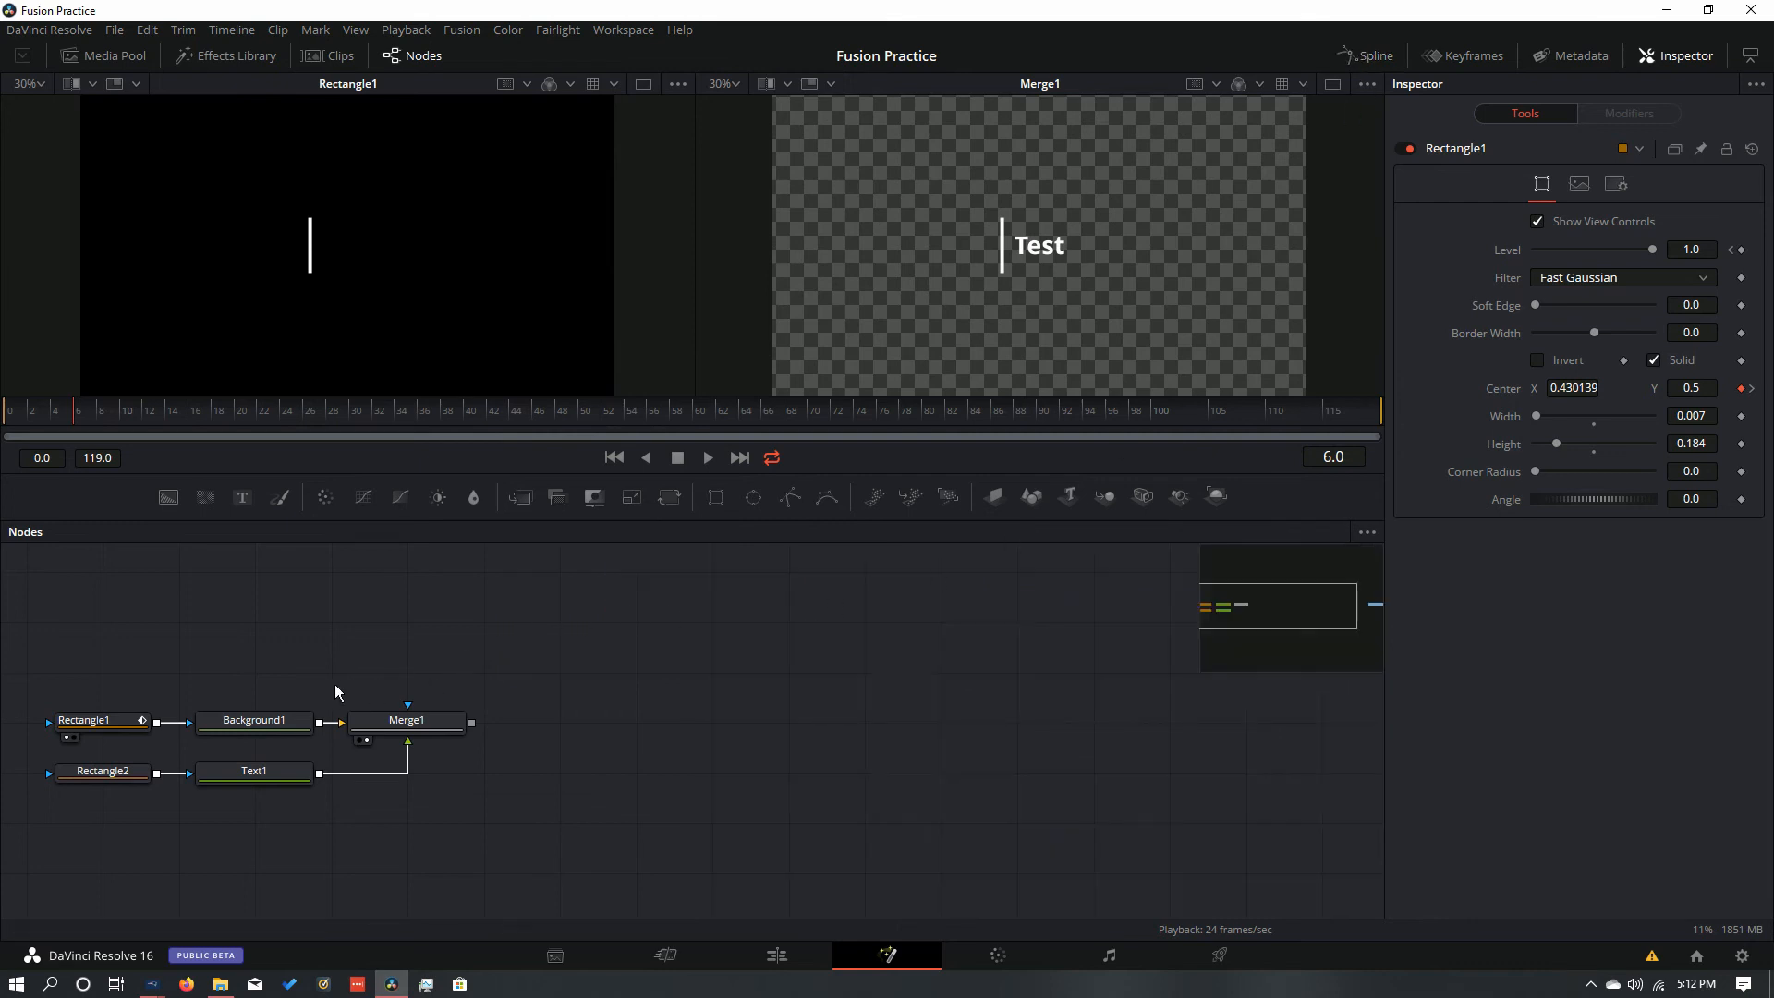
{"action": "left_click_drag", "start_coordinate": [1229, 596], "coordinate": [1293, 621]}
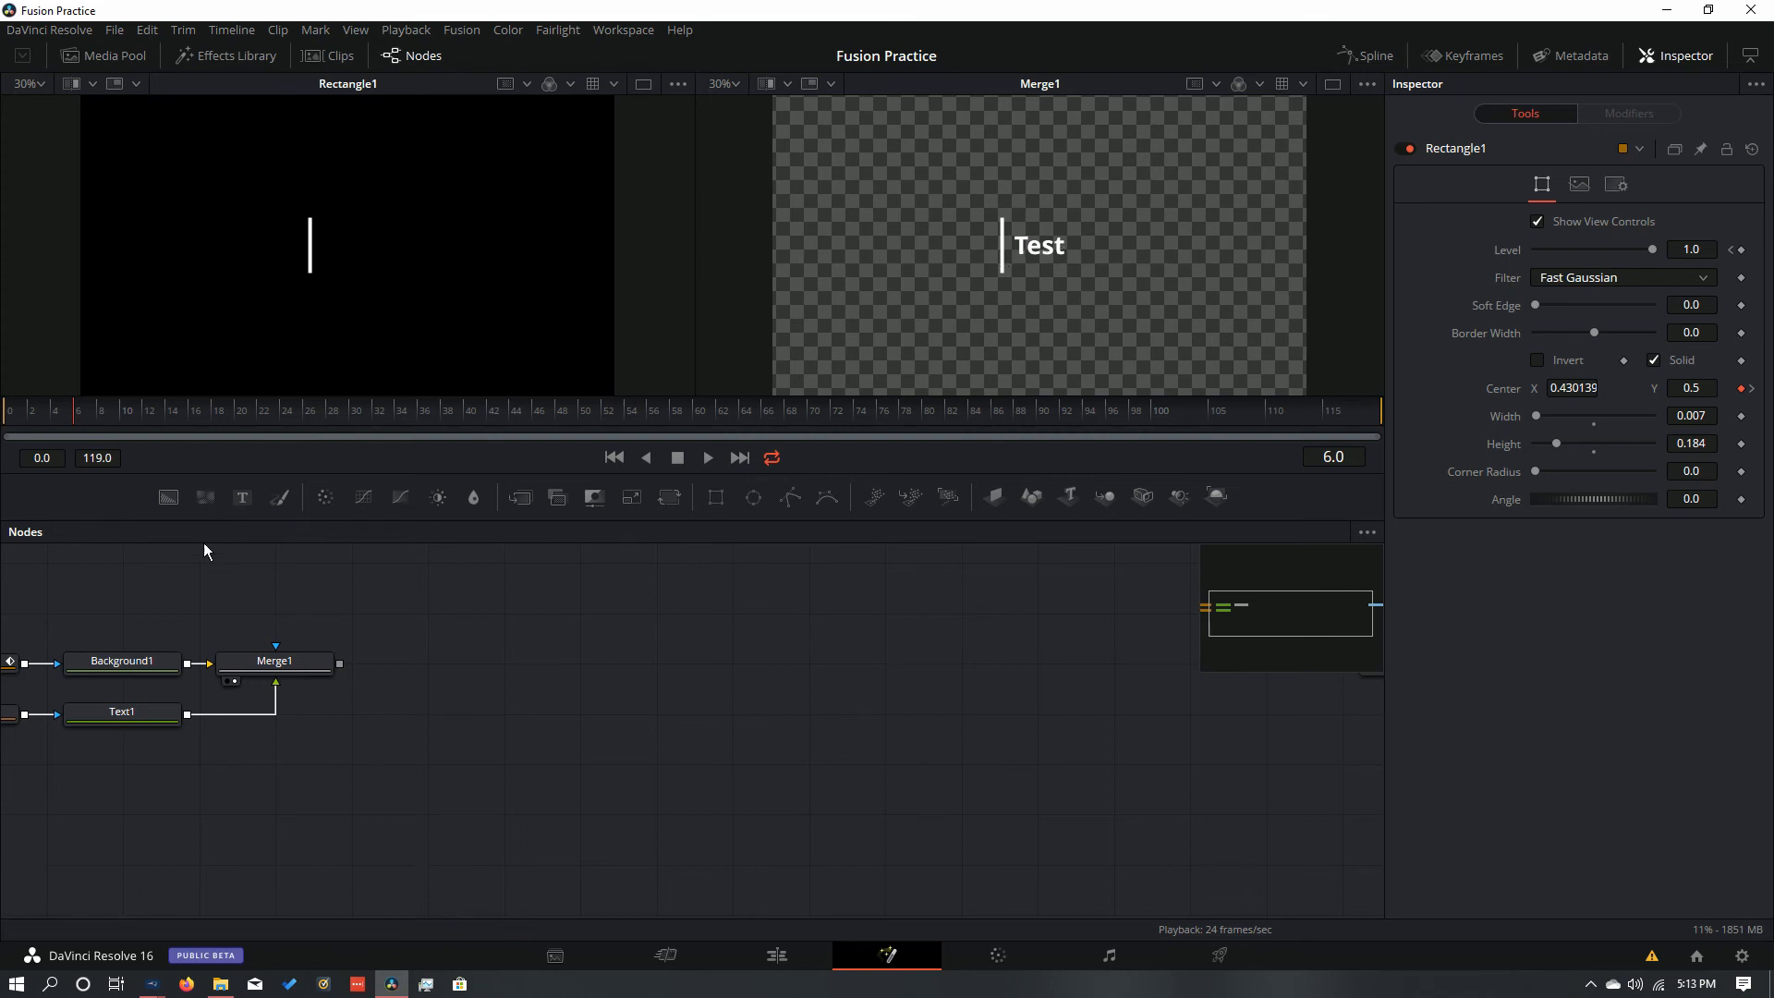
{"action": "left_click_drag", "start_coordinate": [70, 414], "coordinate": [39, 413]}
{"action": "left_click", "coordinate": [708, 457]}
{"action": "left_click", "coordinate": [675, 460]}
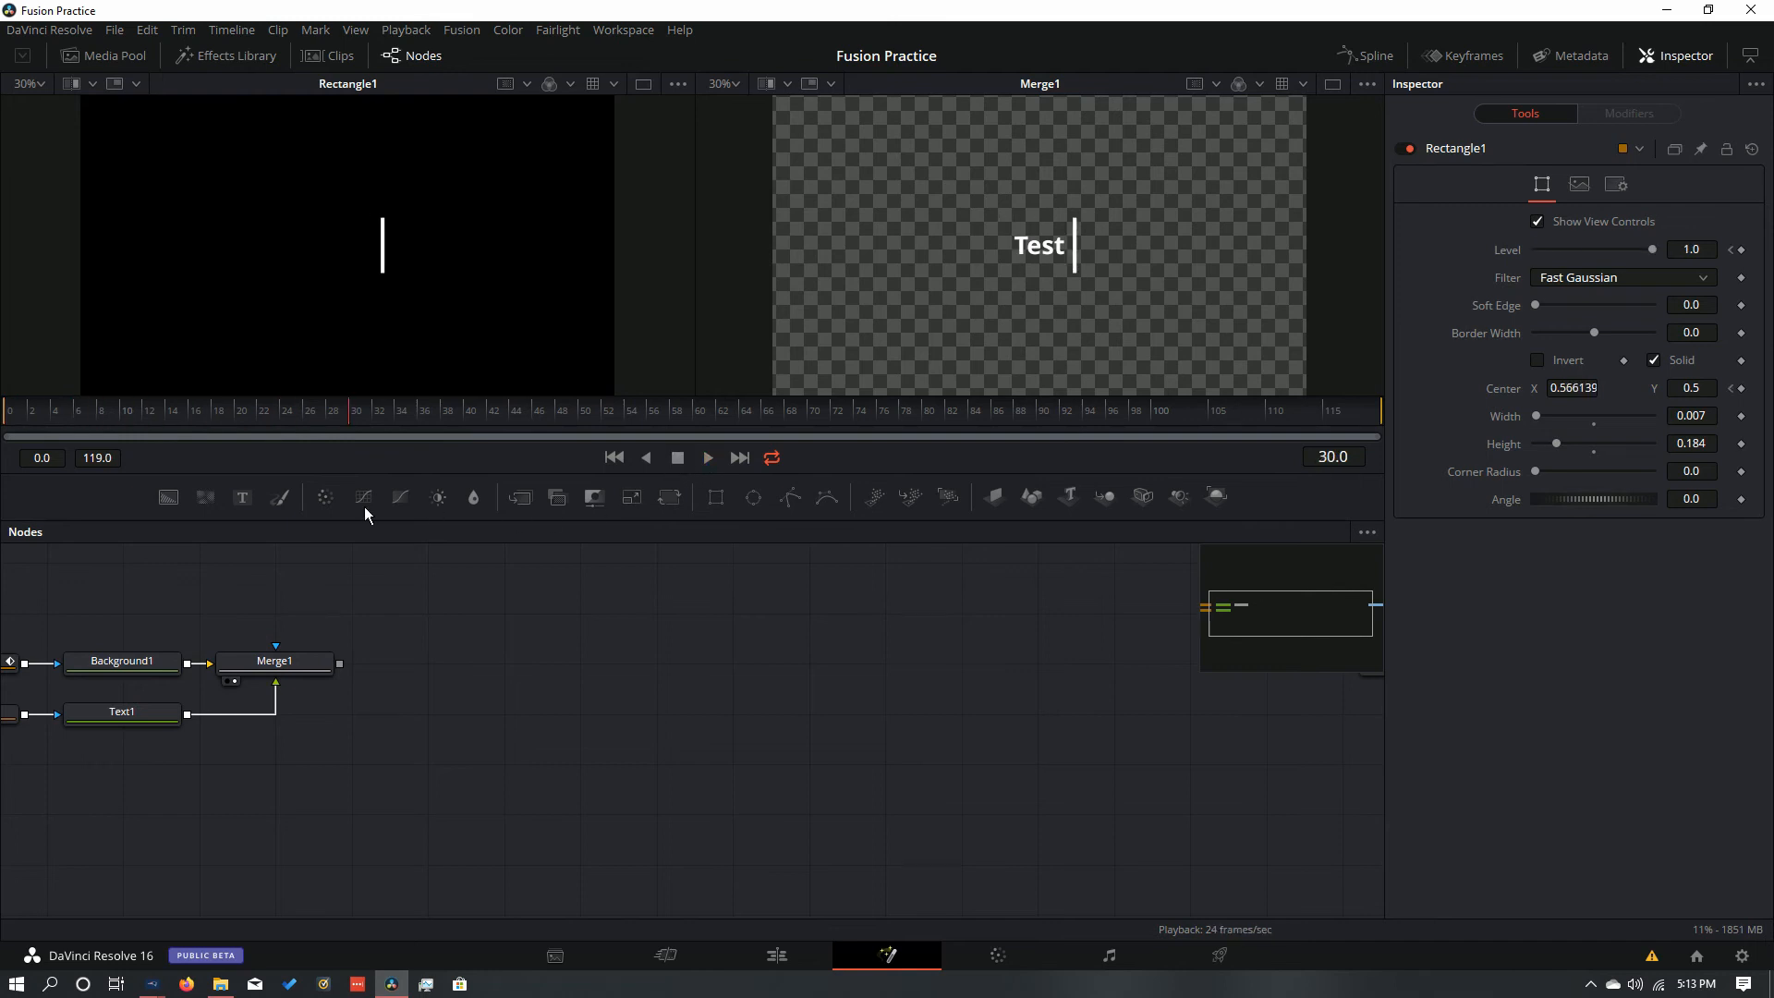
{"action": "left_click_drag", "start_coordinate": [340, 423], "coordinate": [52, 434]}
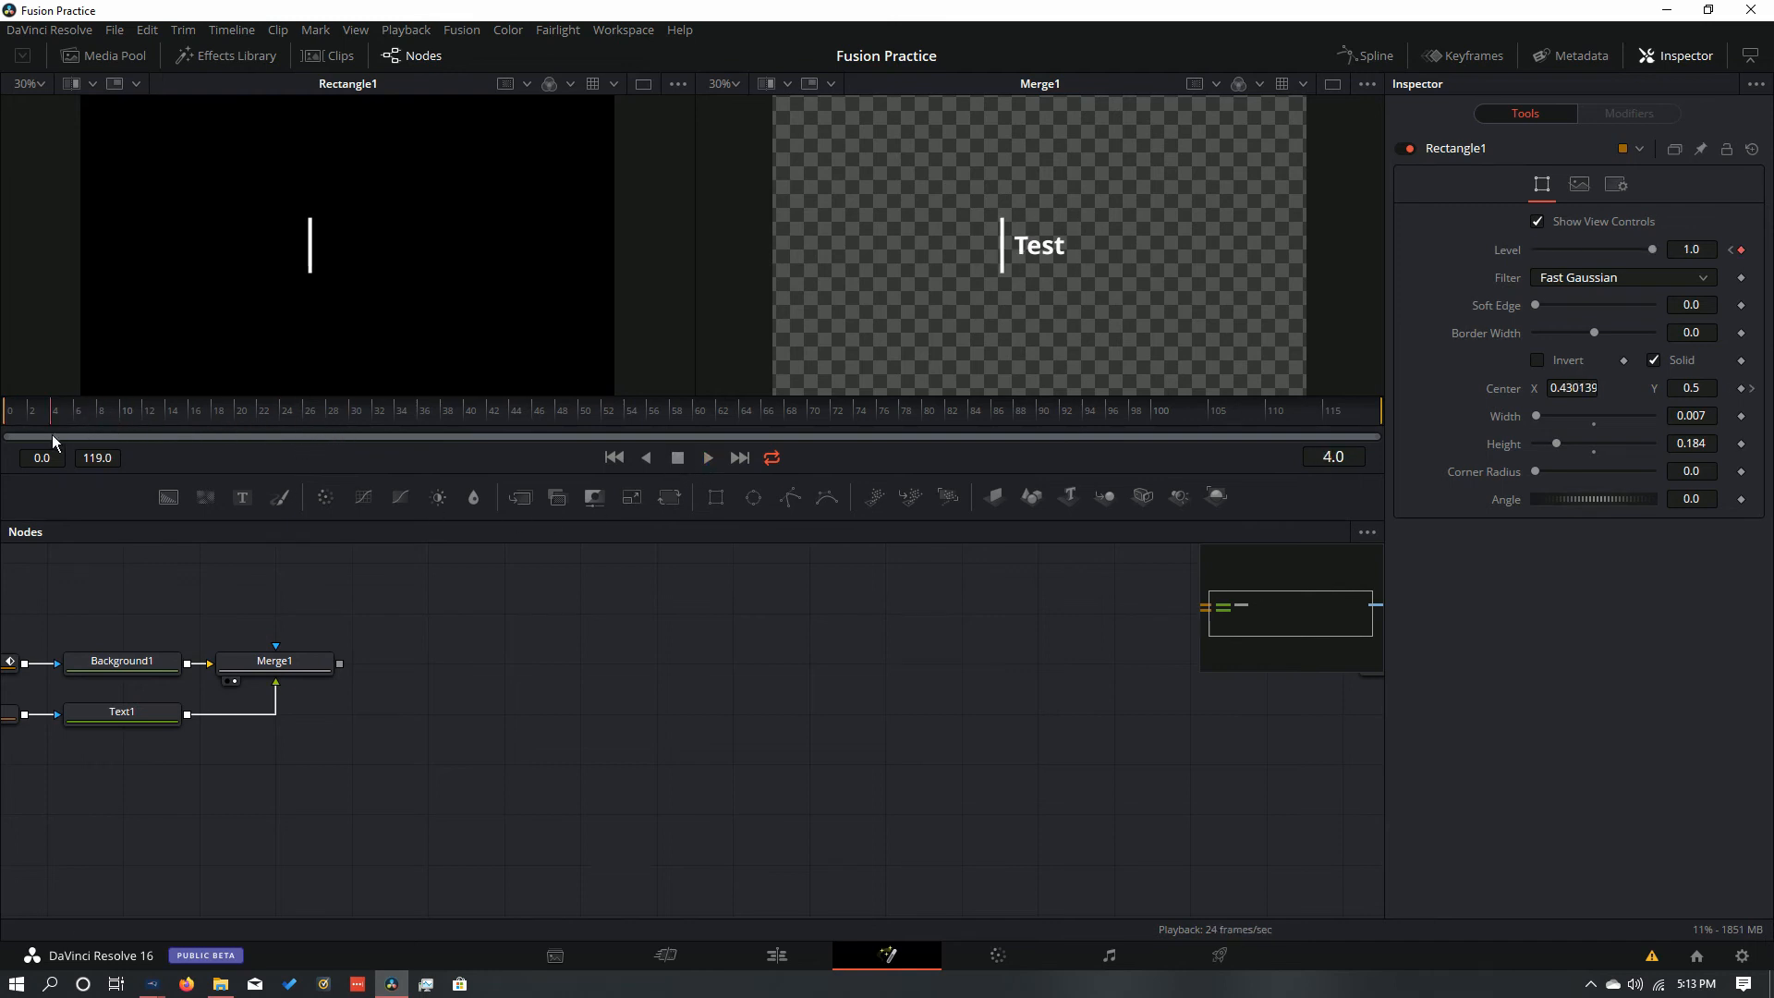
Step: At frame 6, shift the Rectangle2 mask left to Center X 0.181660, Y 0.490769 so its right edge meets the bar and hides the text
{"action": "left_click", "coordinate": [1229, 604]}
{"action": "left_click", "coordinate": [514, 782]}
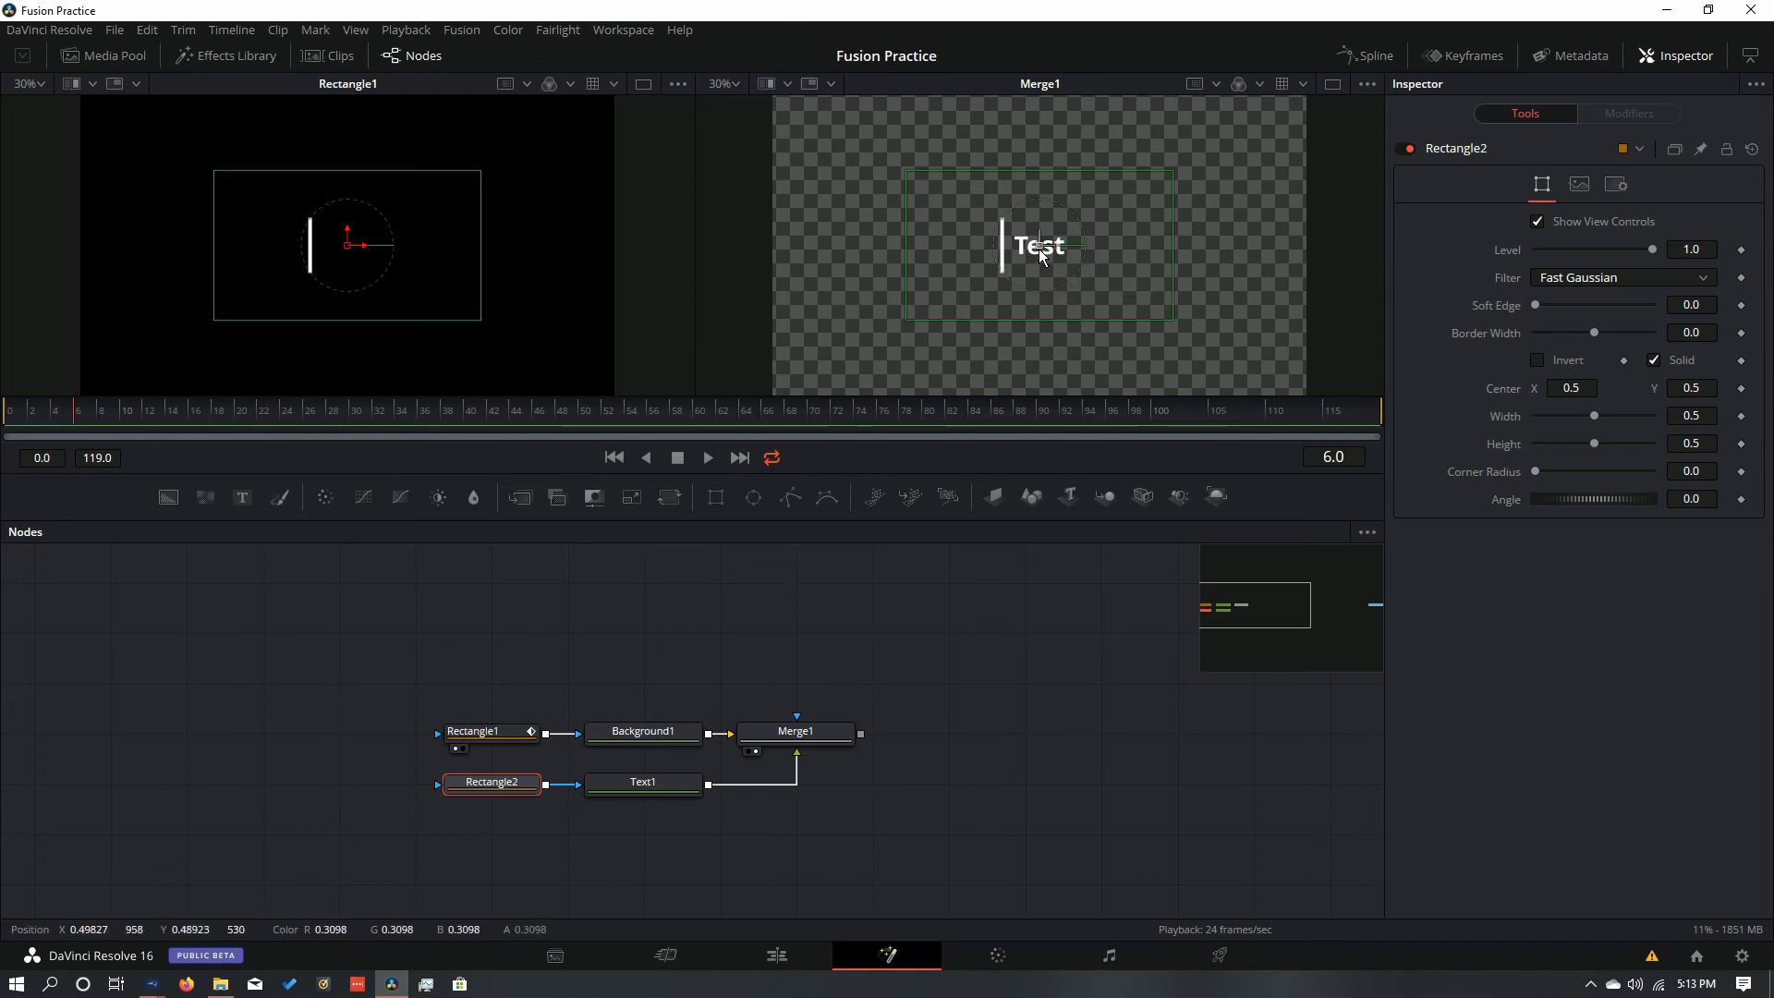
{"action": "left_click_drag", "start_coordinate": [1039, 249], "coordinate": [869, 251]}
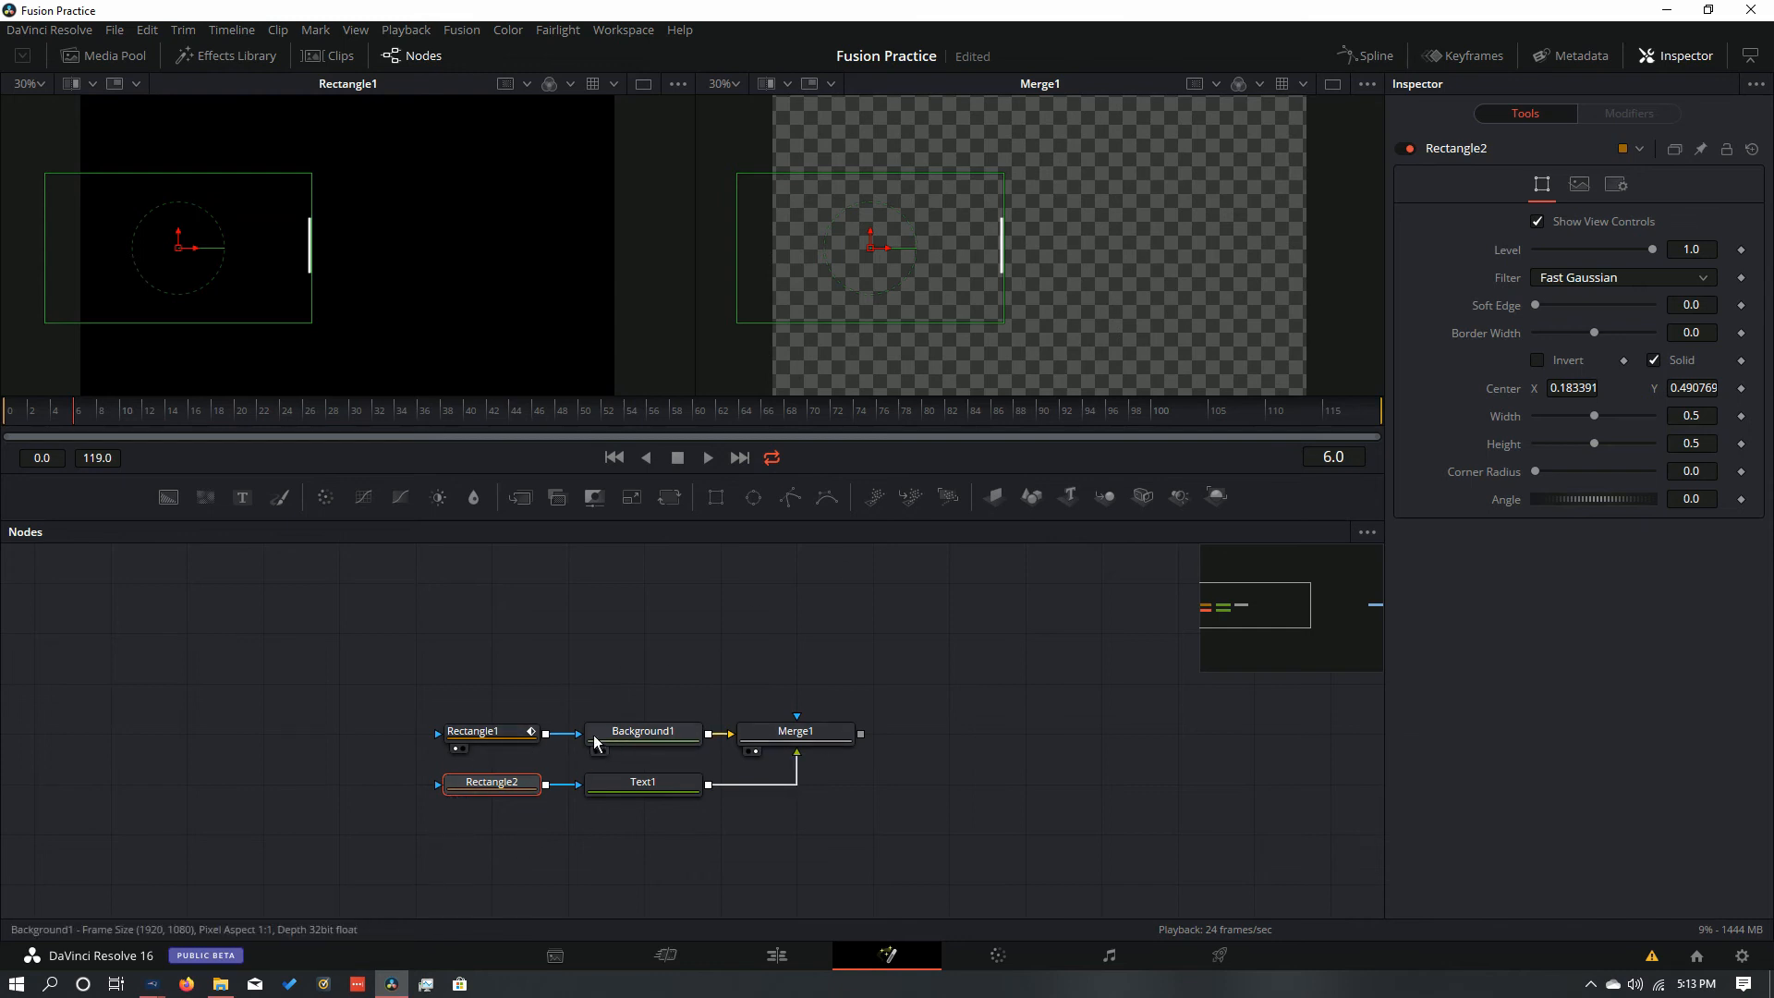
{"action": "left_click", "coordinate": [451, 735]}
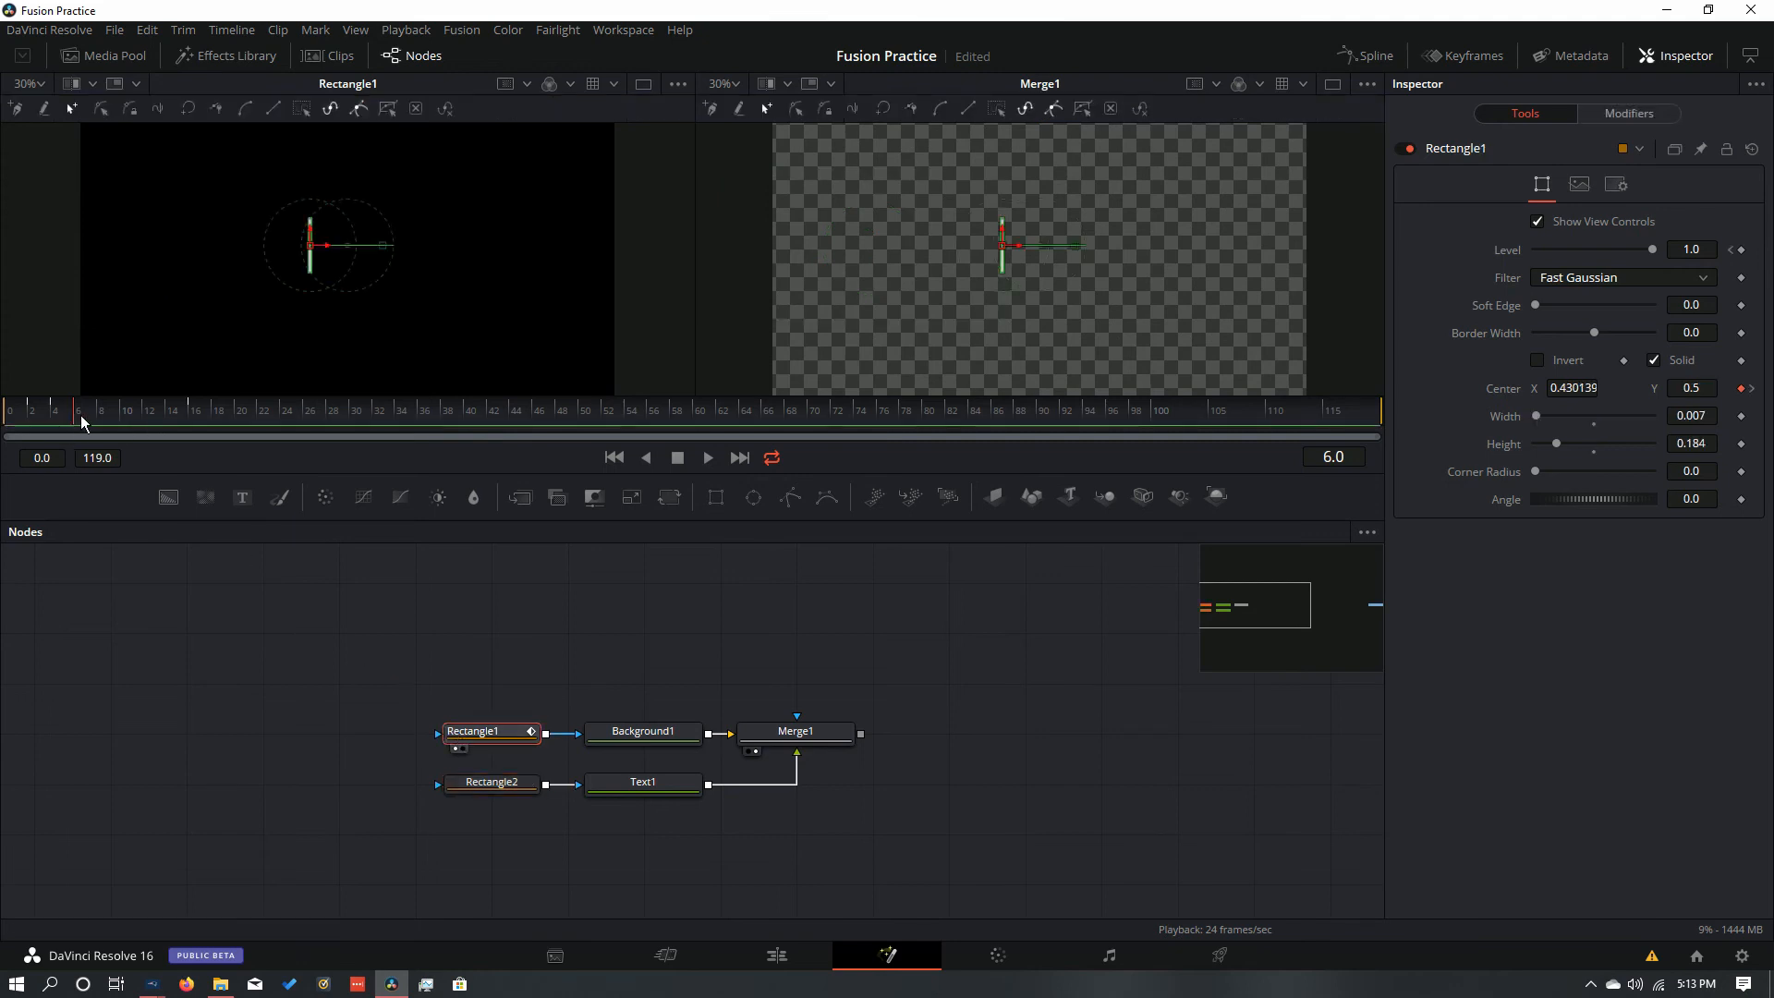
{"action": "left_click_drag", "start_coordinate": [80, 413], "coordinate": [68, 414]}
{"action": "left_click", "coordinate": [478, 780]}
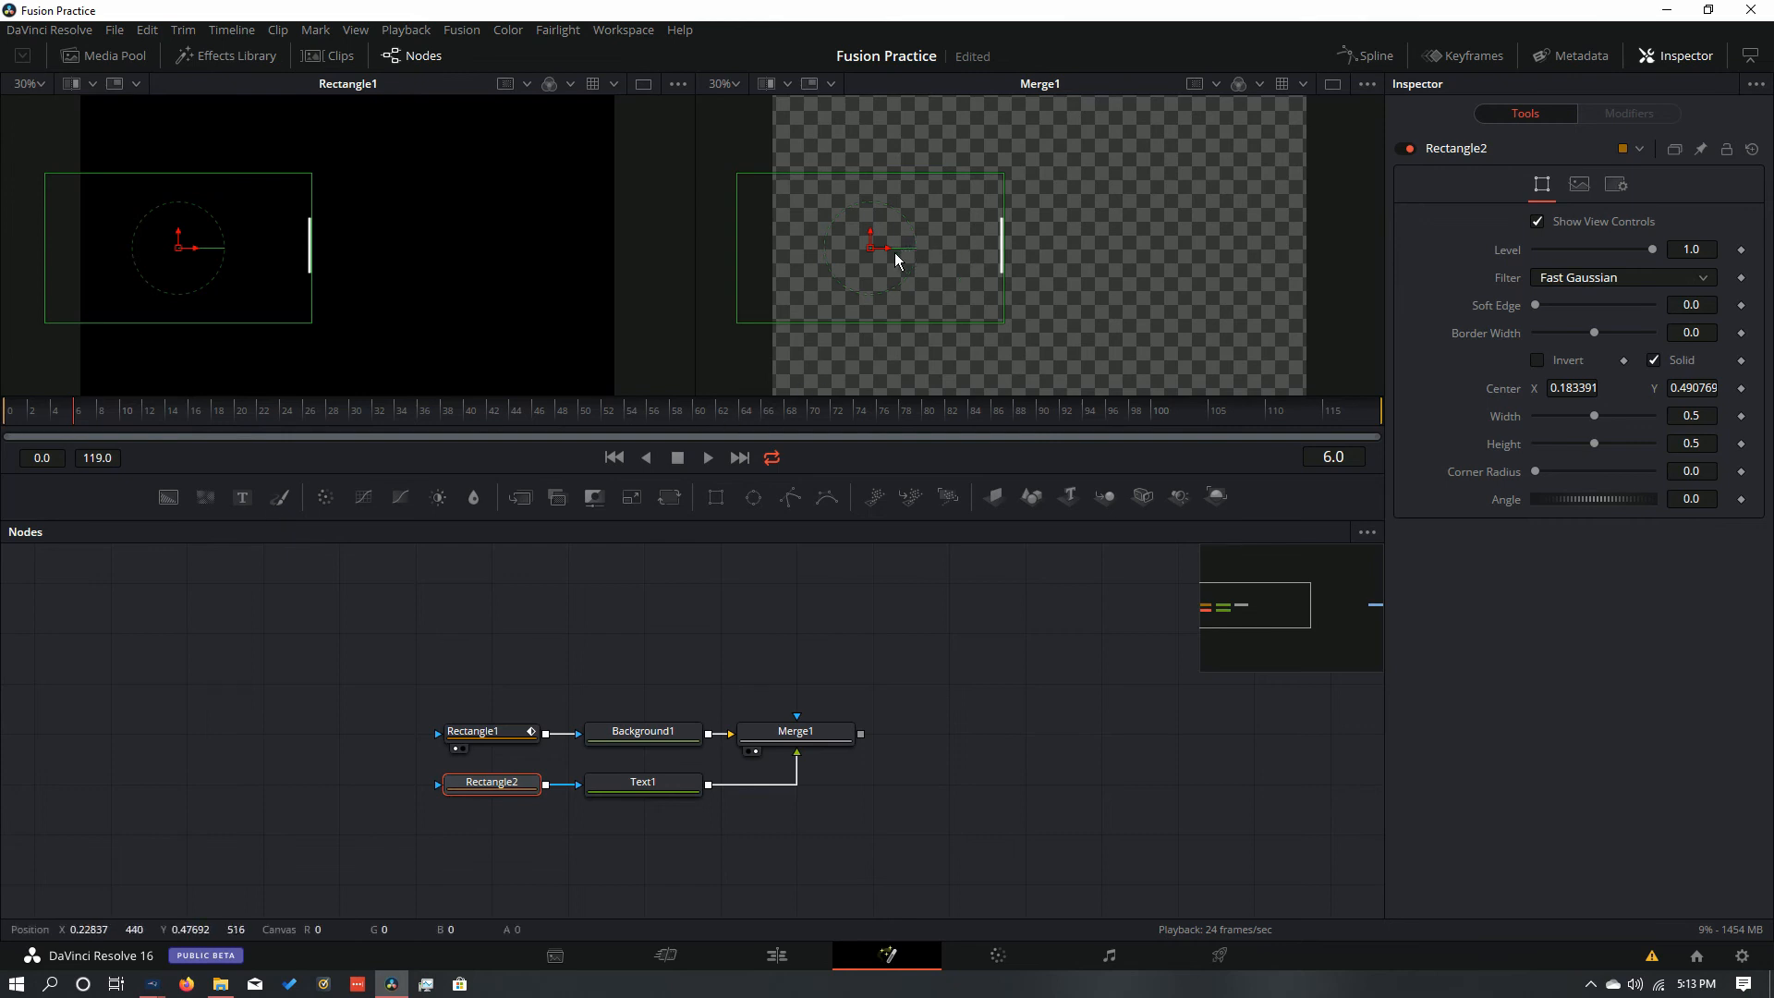
{"action": "left_click_drag", "start_coordinate": [885, 251], "coordinate": [884, 251]}
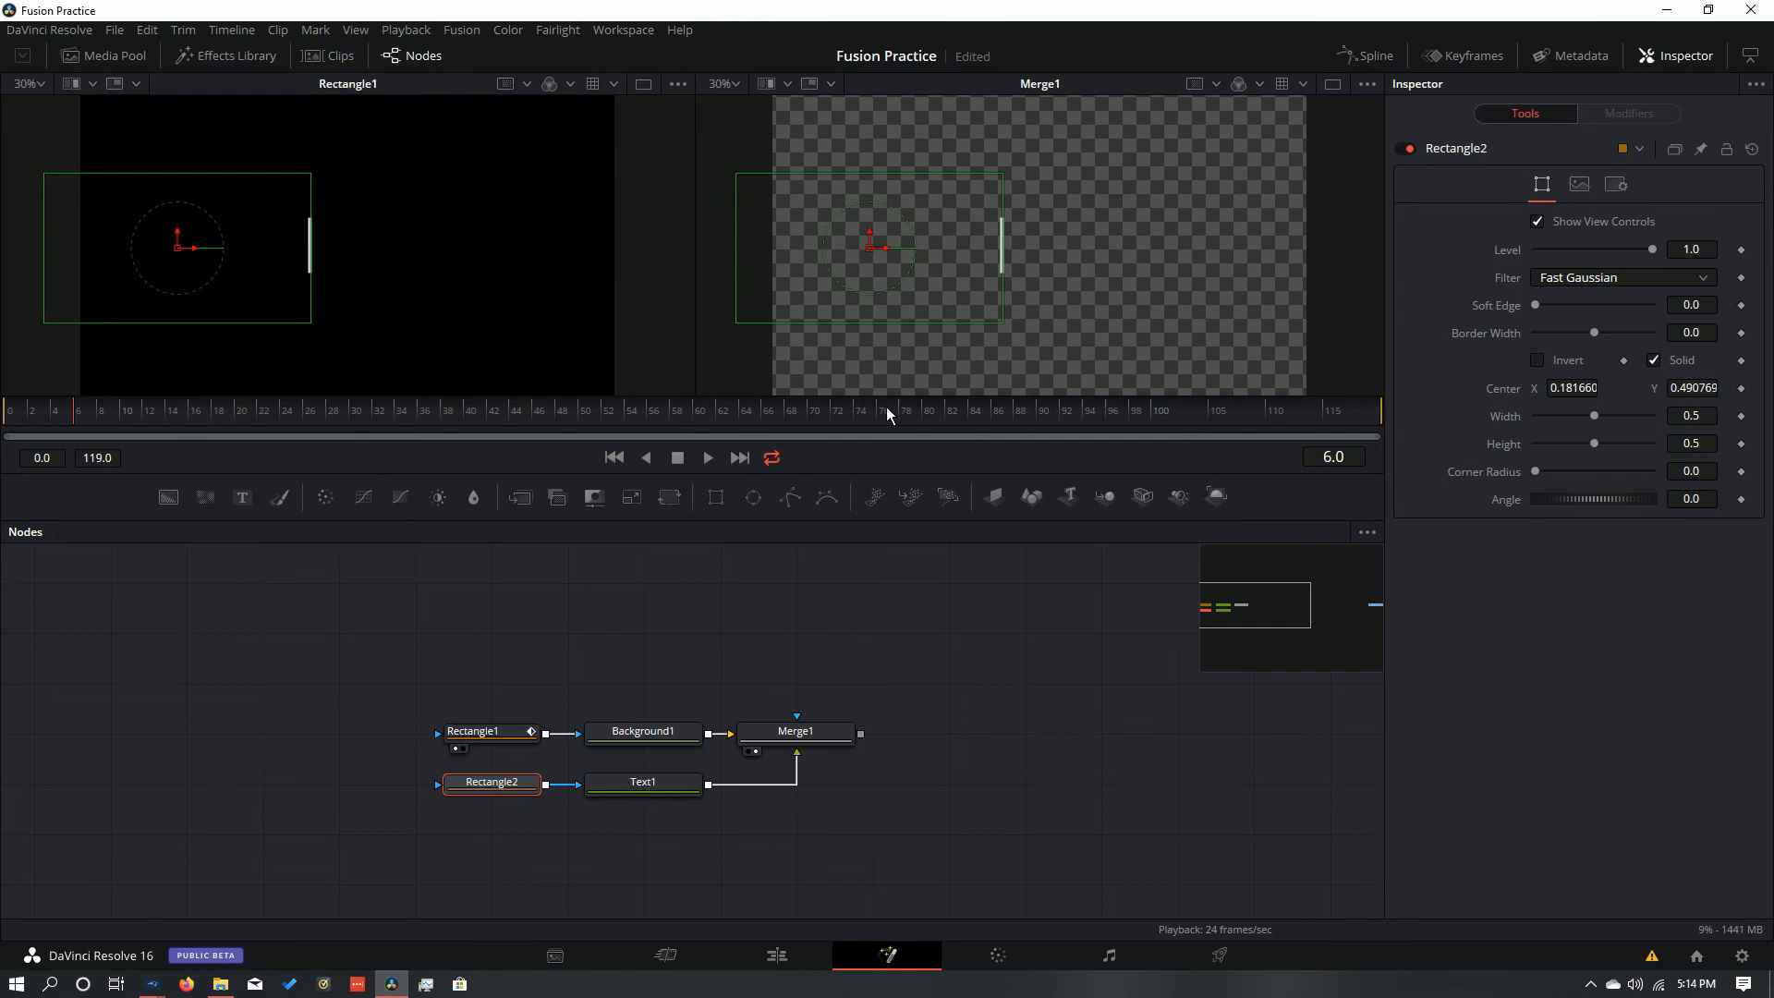
Step: Keyframe Rectangle2's Center at frame 6, and at frame 16 move the mask right to Center X 0.318339 so its edge meets the bar
{"action": "left_click", "coordinate": [1741, 389]}
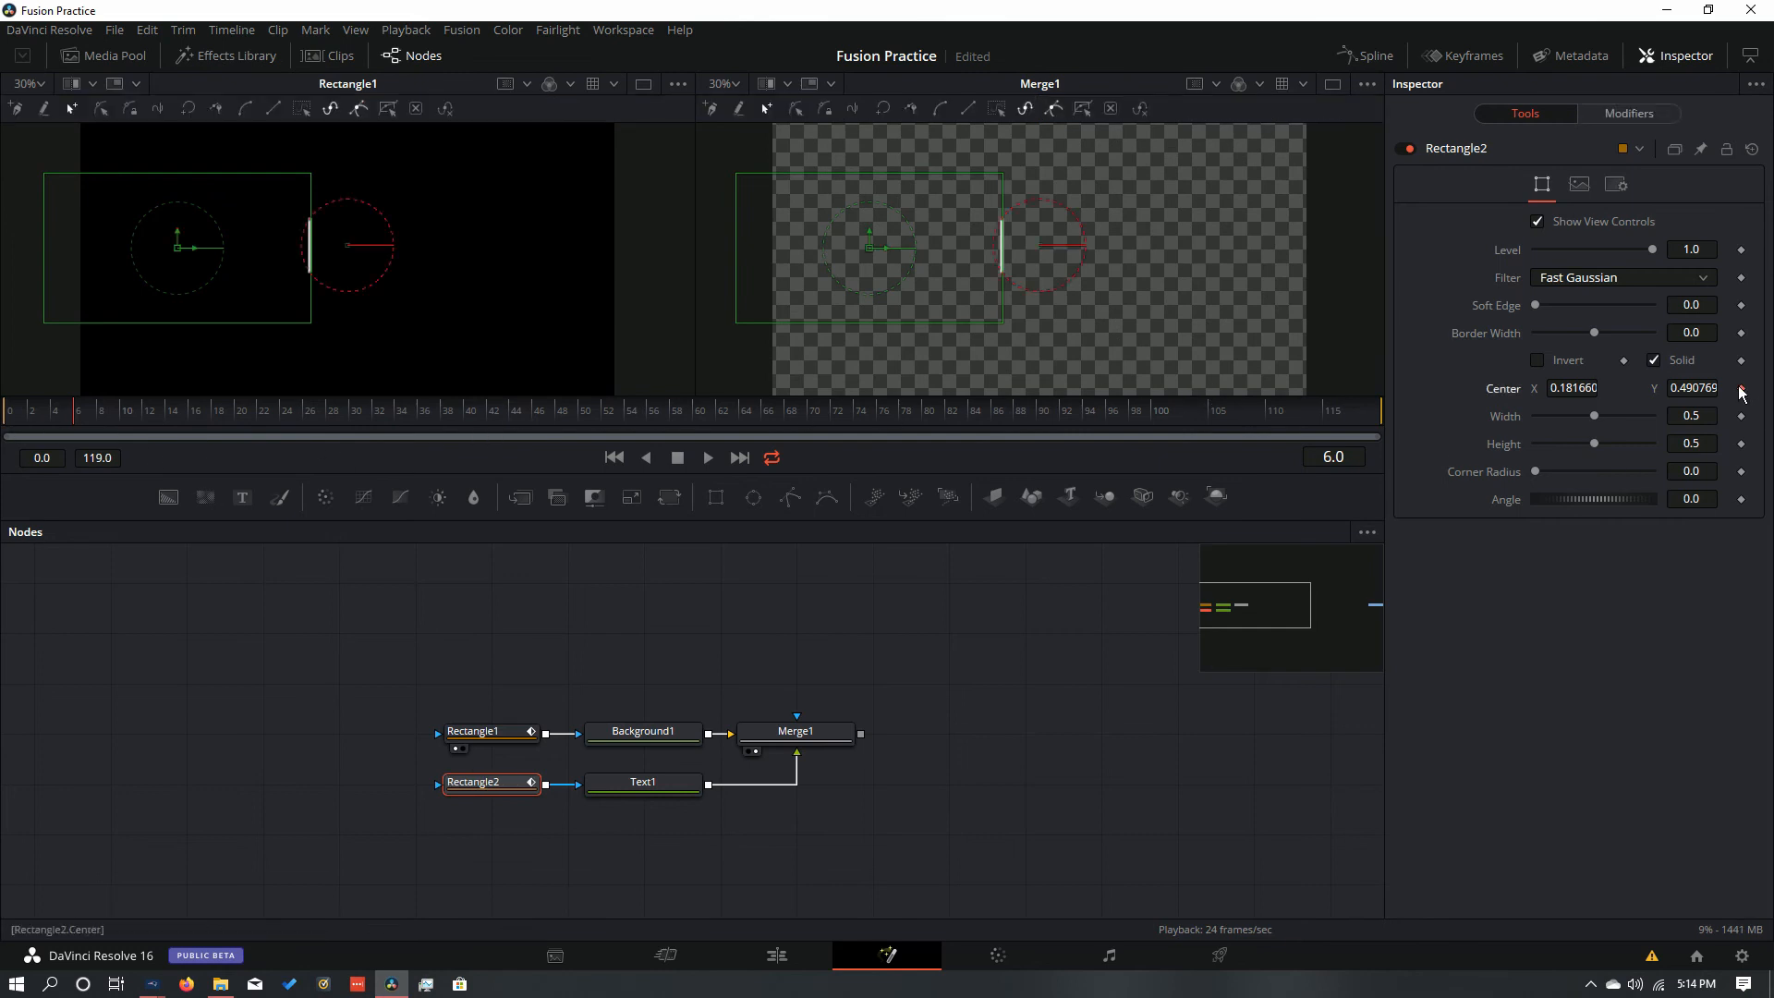
{"action": "left_click", "coordinate": [191, 410]}
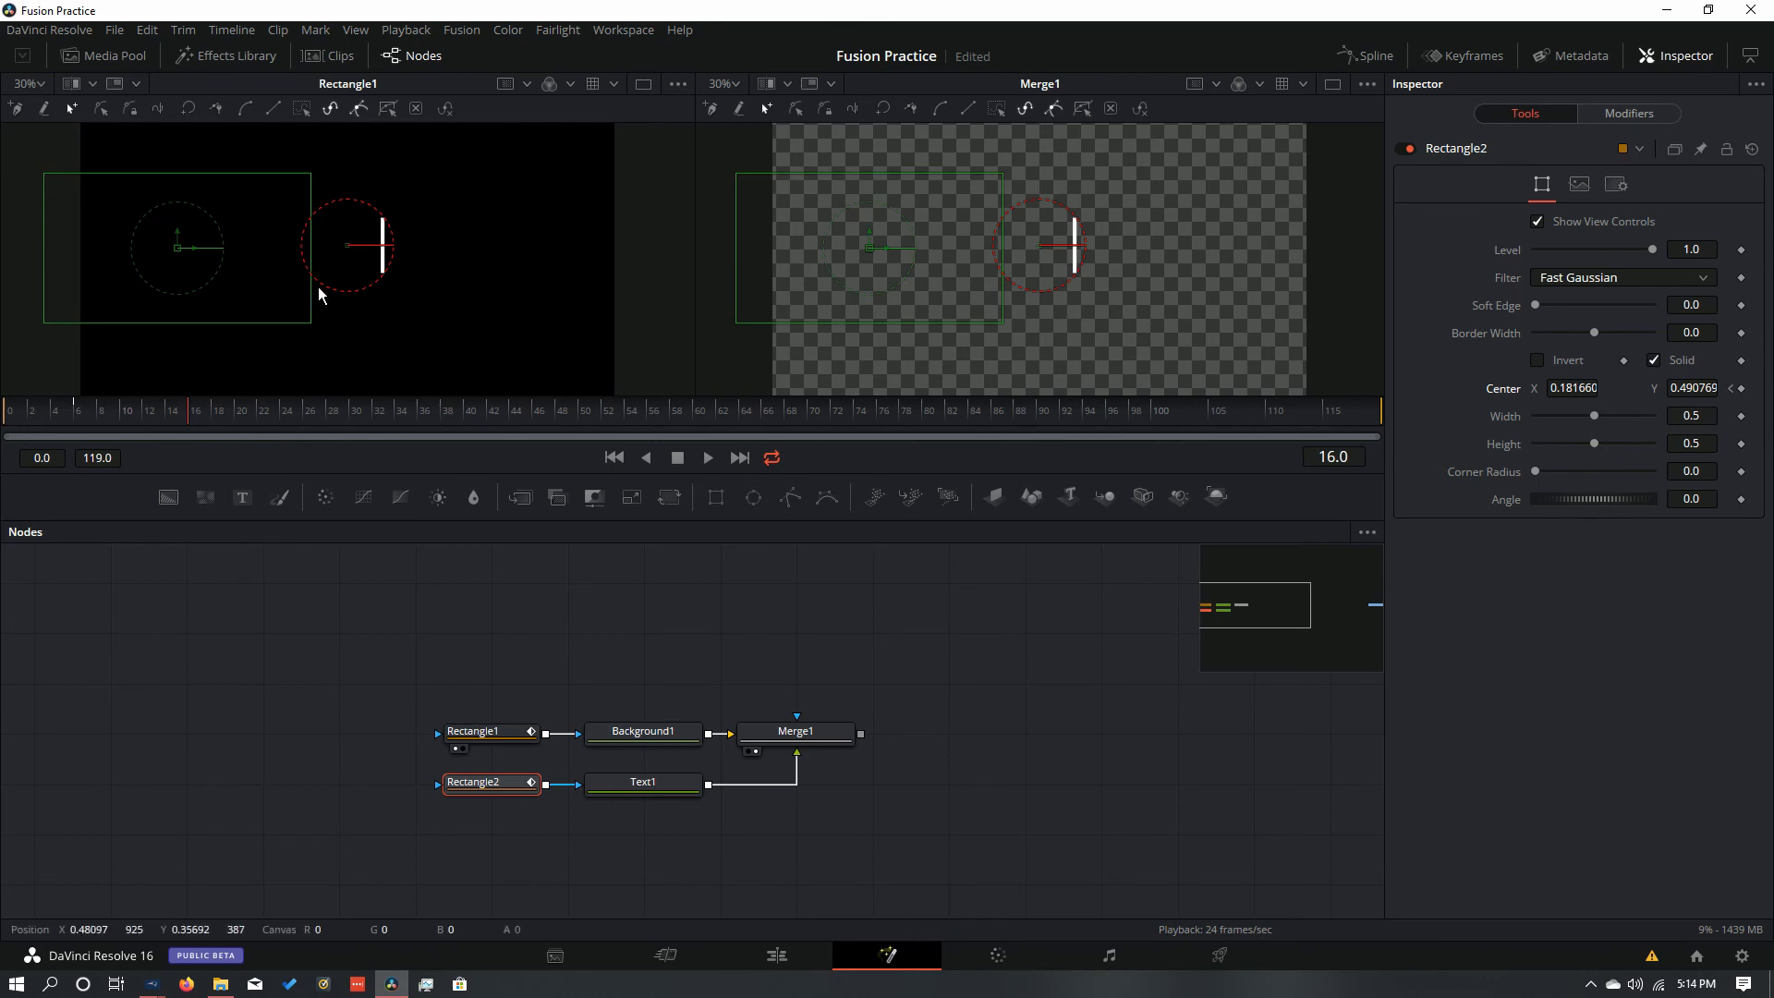
{"action": "left_click_drag", "start_coordinate": [191, 249], "coordinate": [263, 248]}
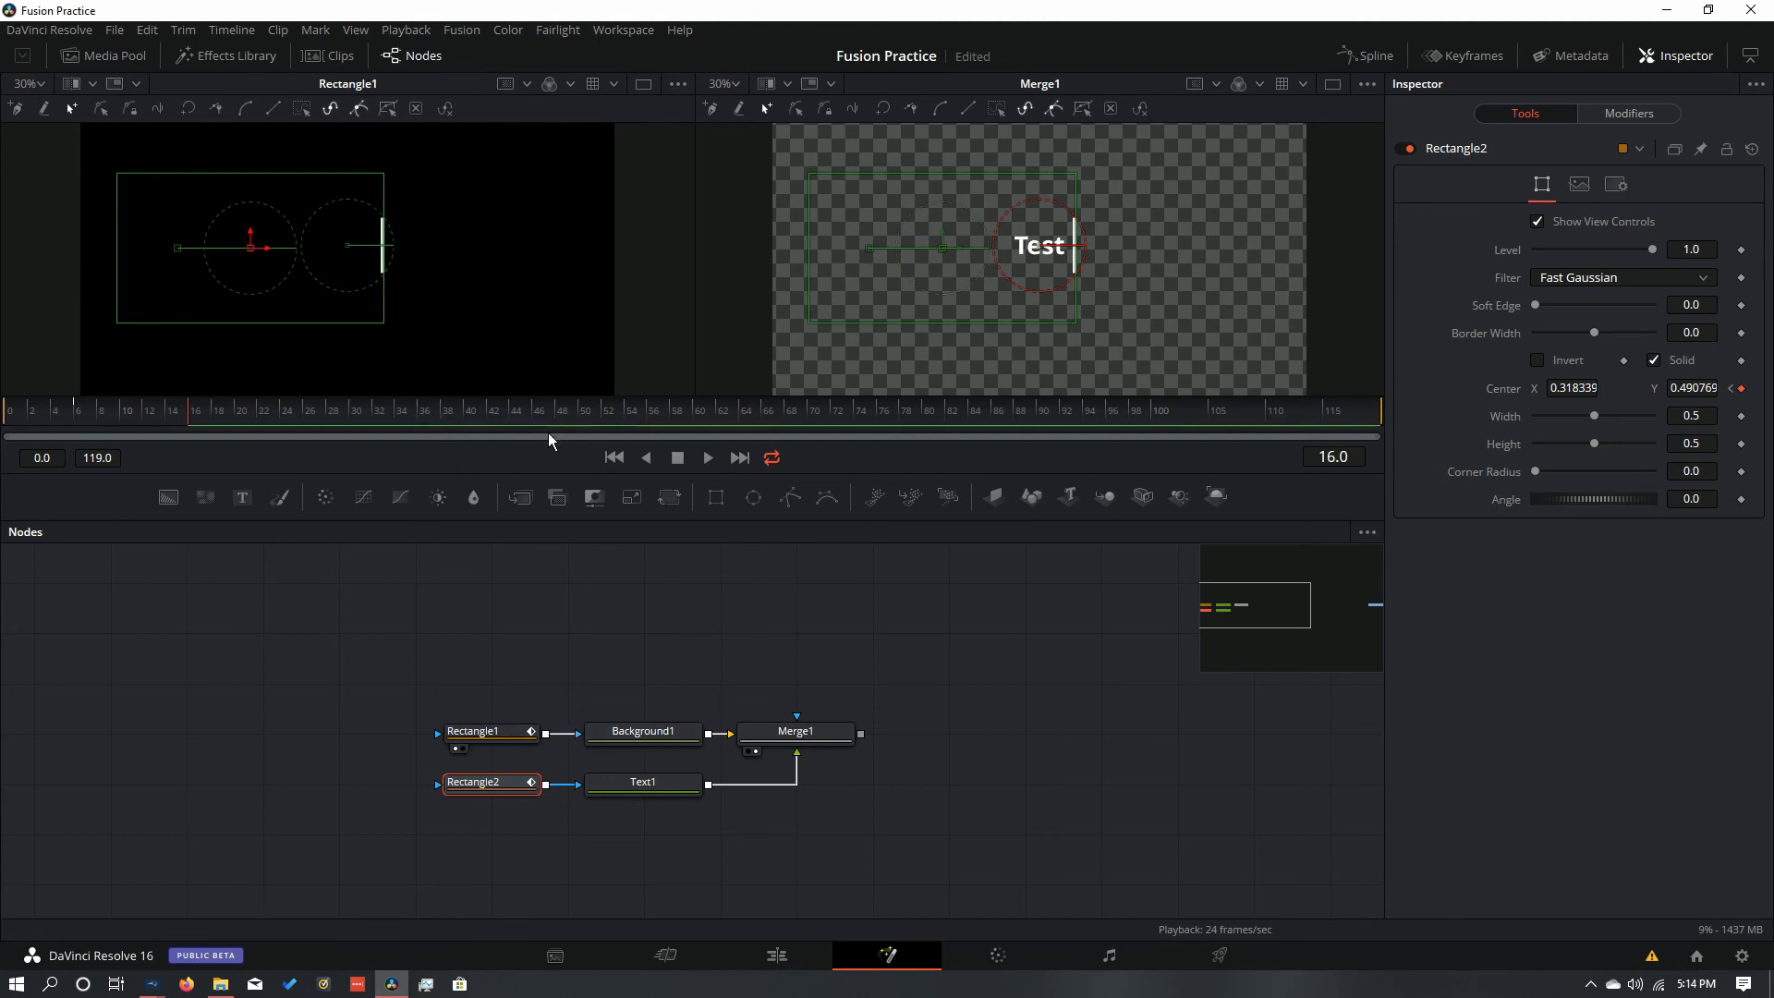
Step: Play the text reveal from frame 0 and save the project
{"action": "left_click_drag", "start_coordinate": [129, 414], "coordinate": [2, 426]}
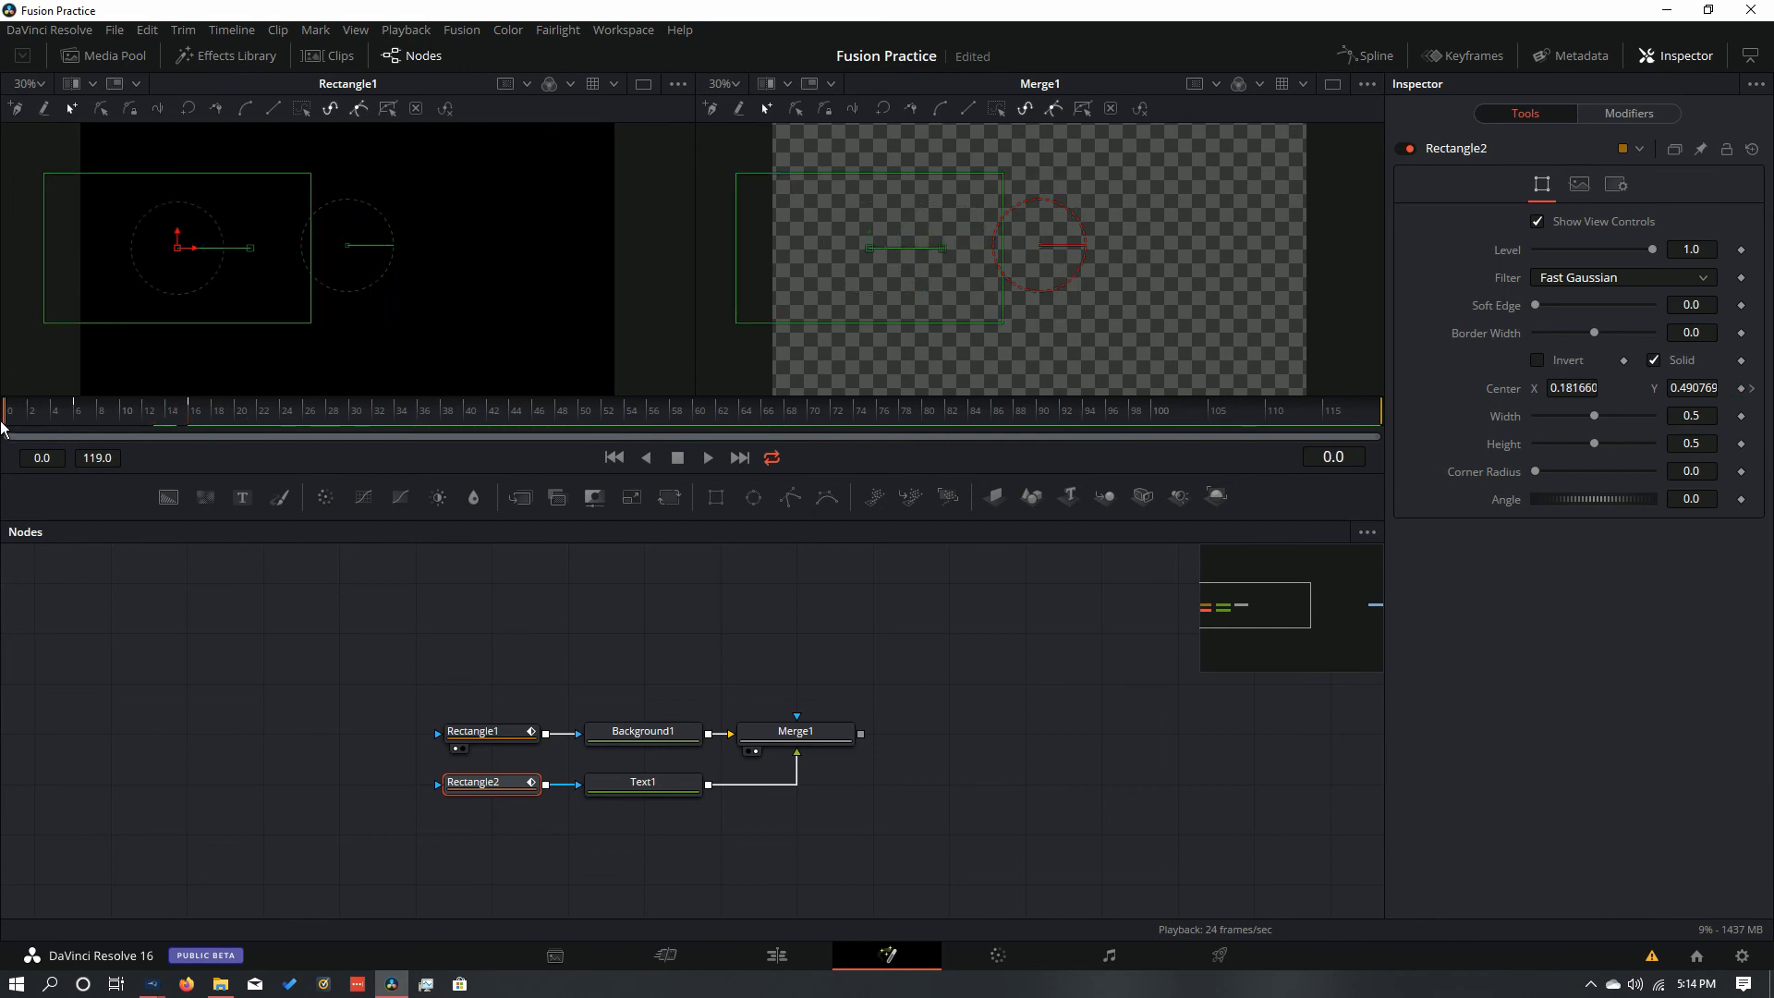
{"action": "left_click", "coordinate": [701, 460]}
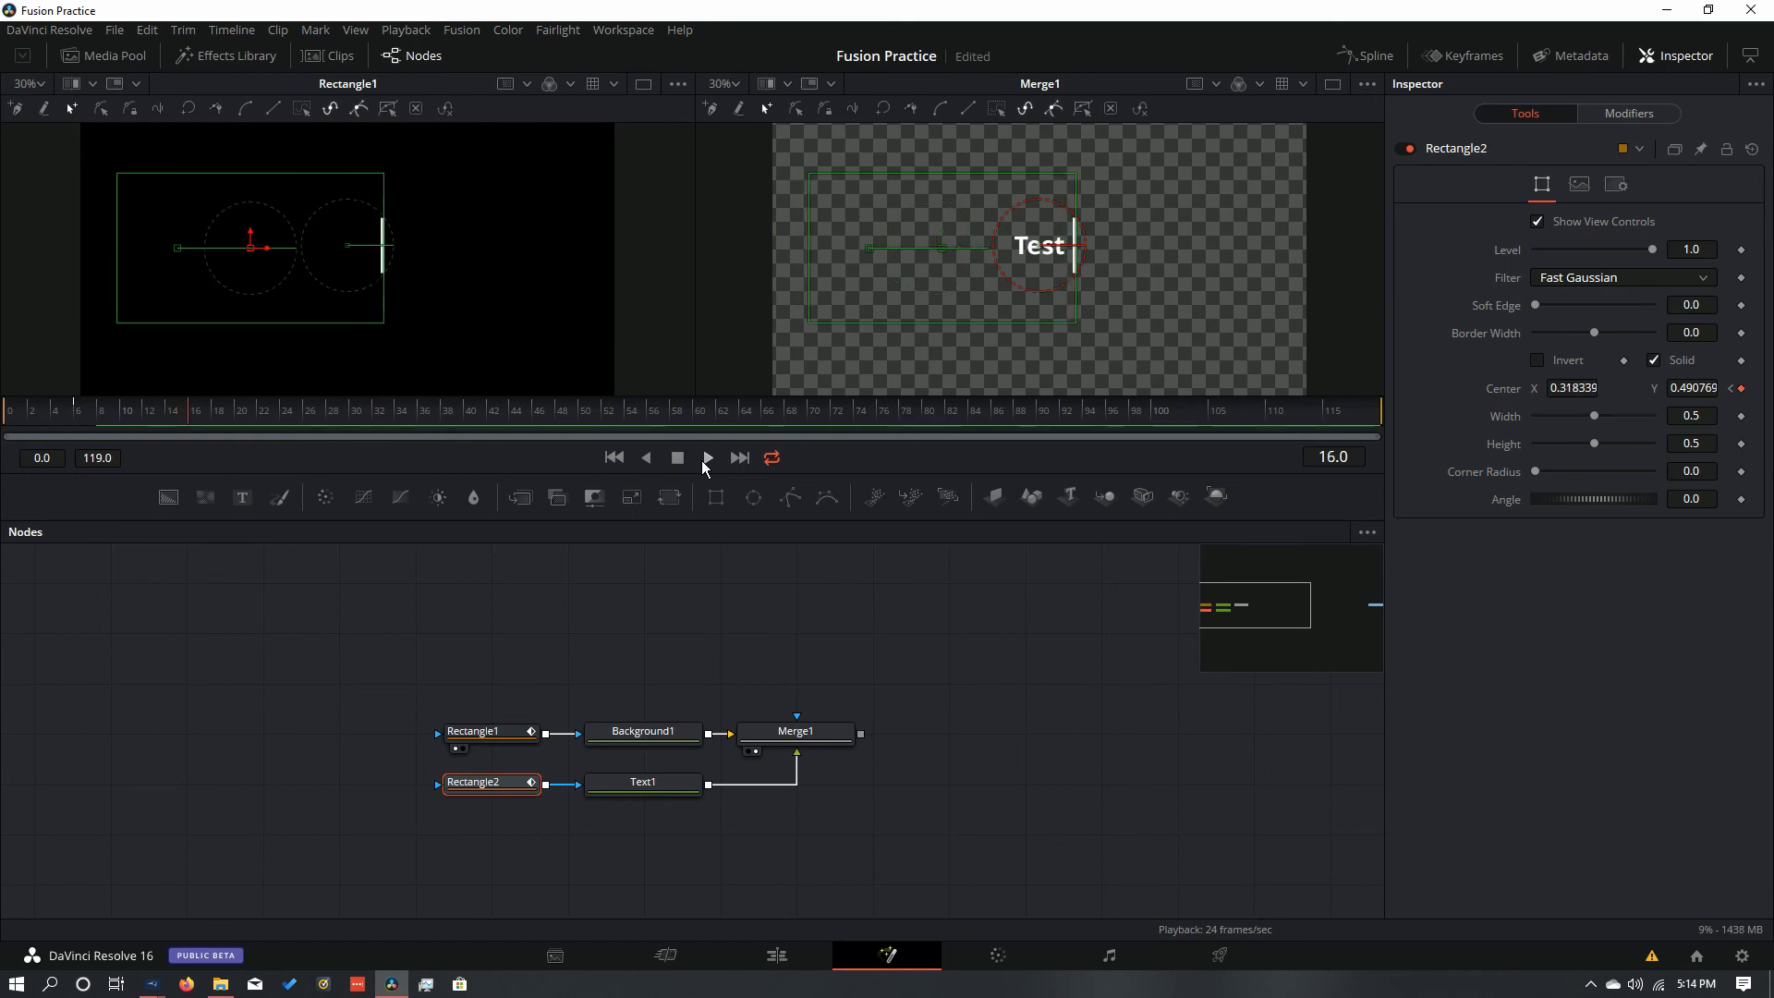
{"action": "key", "text": "ctrl+s"}
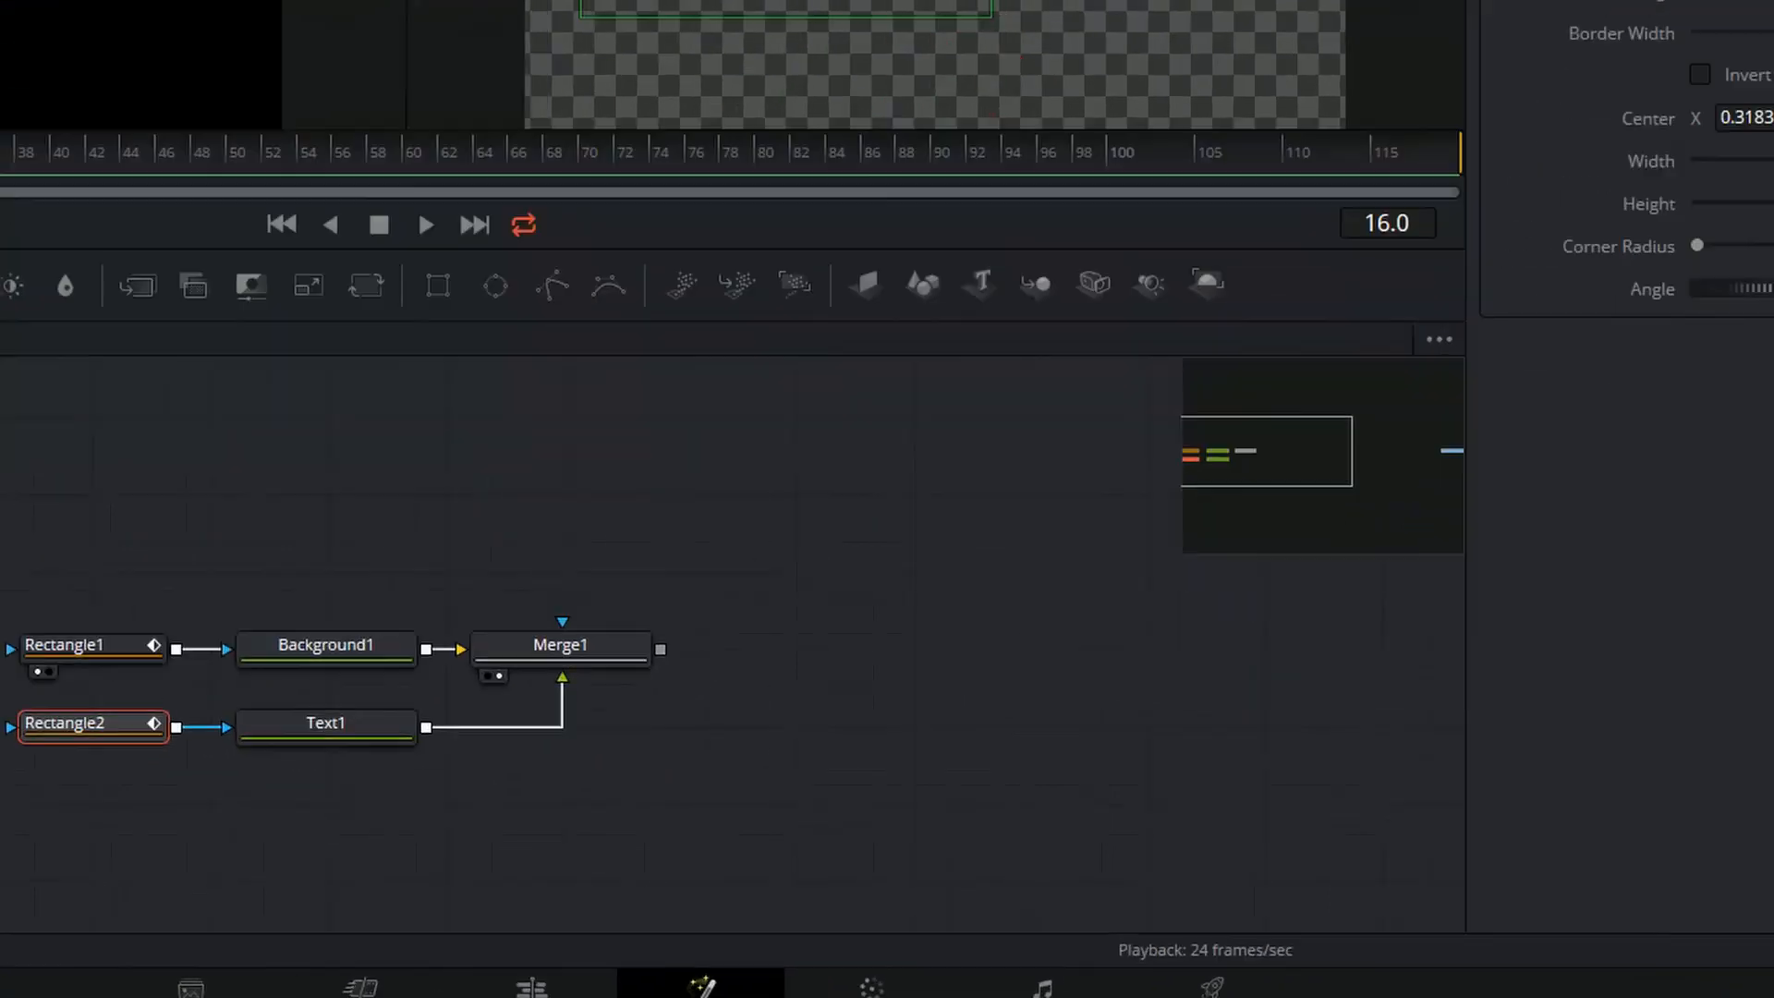
Step: In the Spline editor, hide Rectangle1's Level curve and smooth all keyframes of both rectangles' Displacement curves
{"action": "left_click", "coordinate": [1367, 58]}
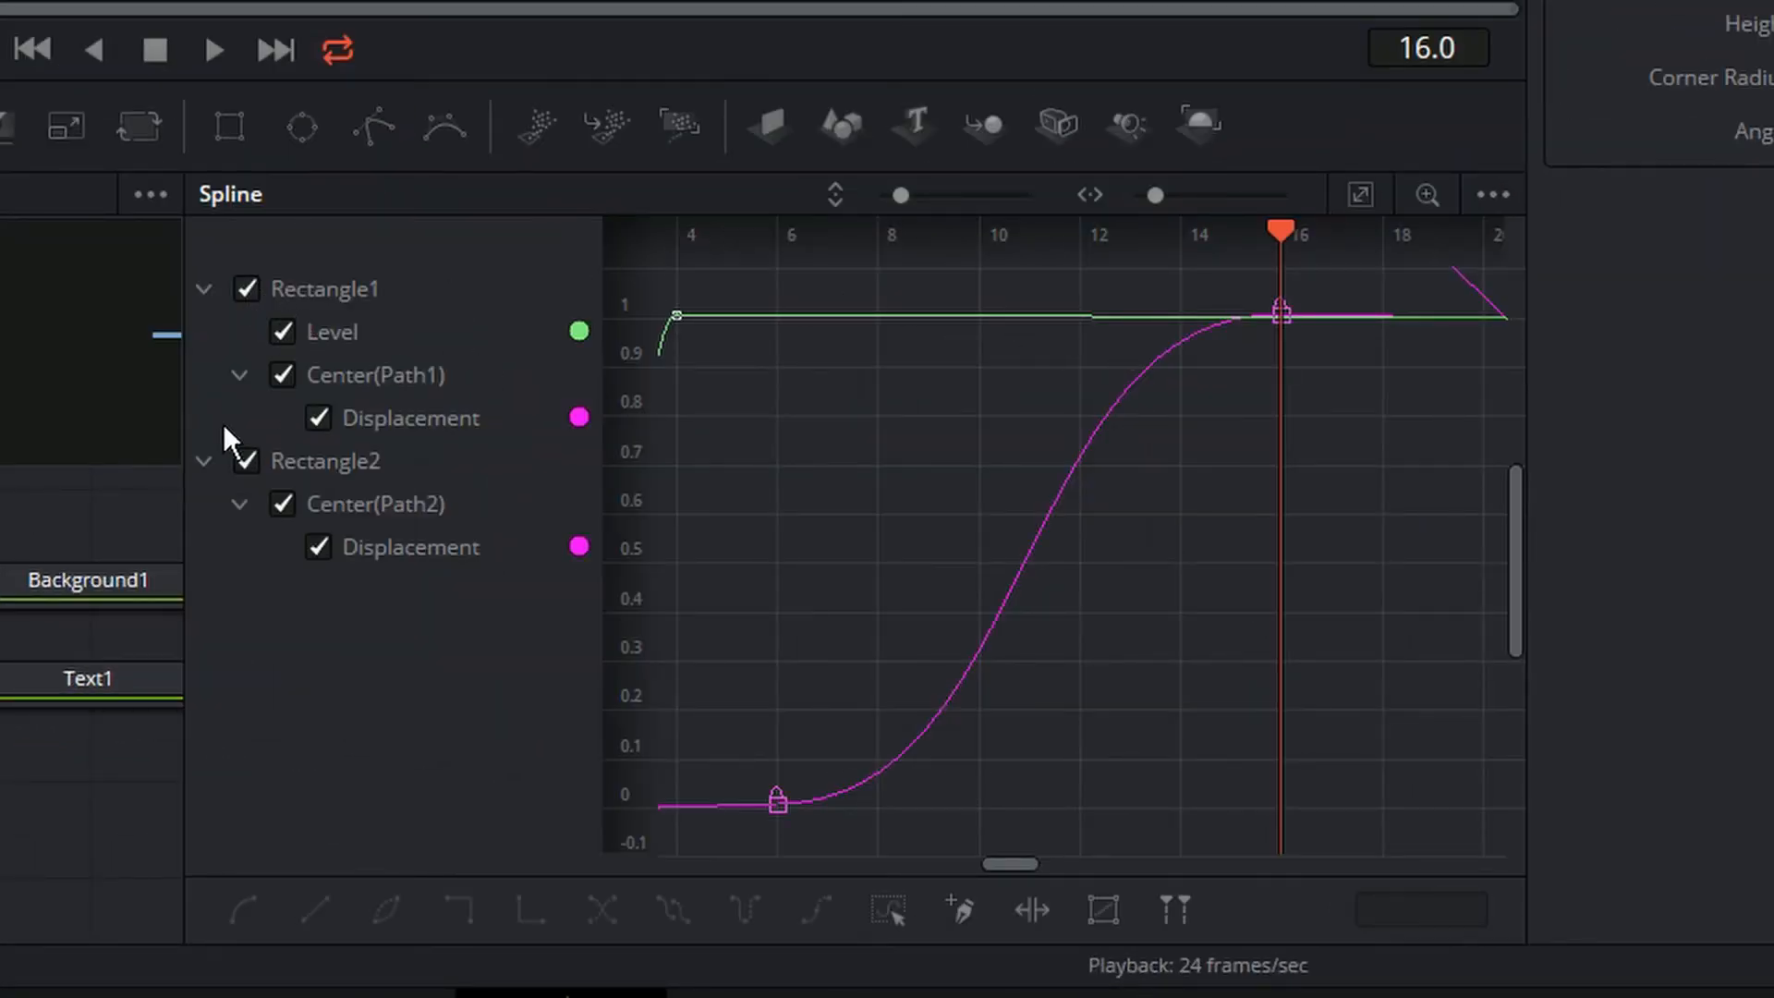
{"action": "left_click", "coordinate": [281, 333]}
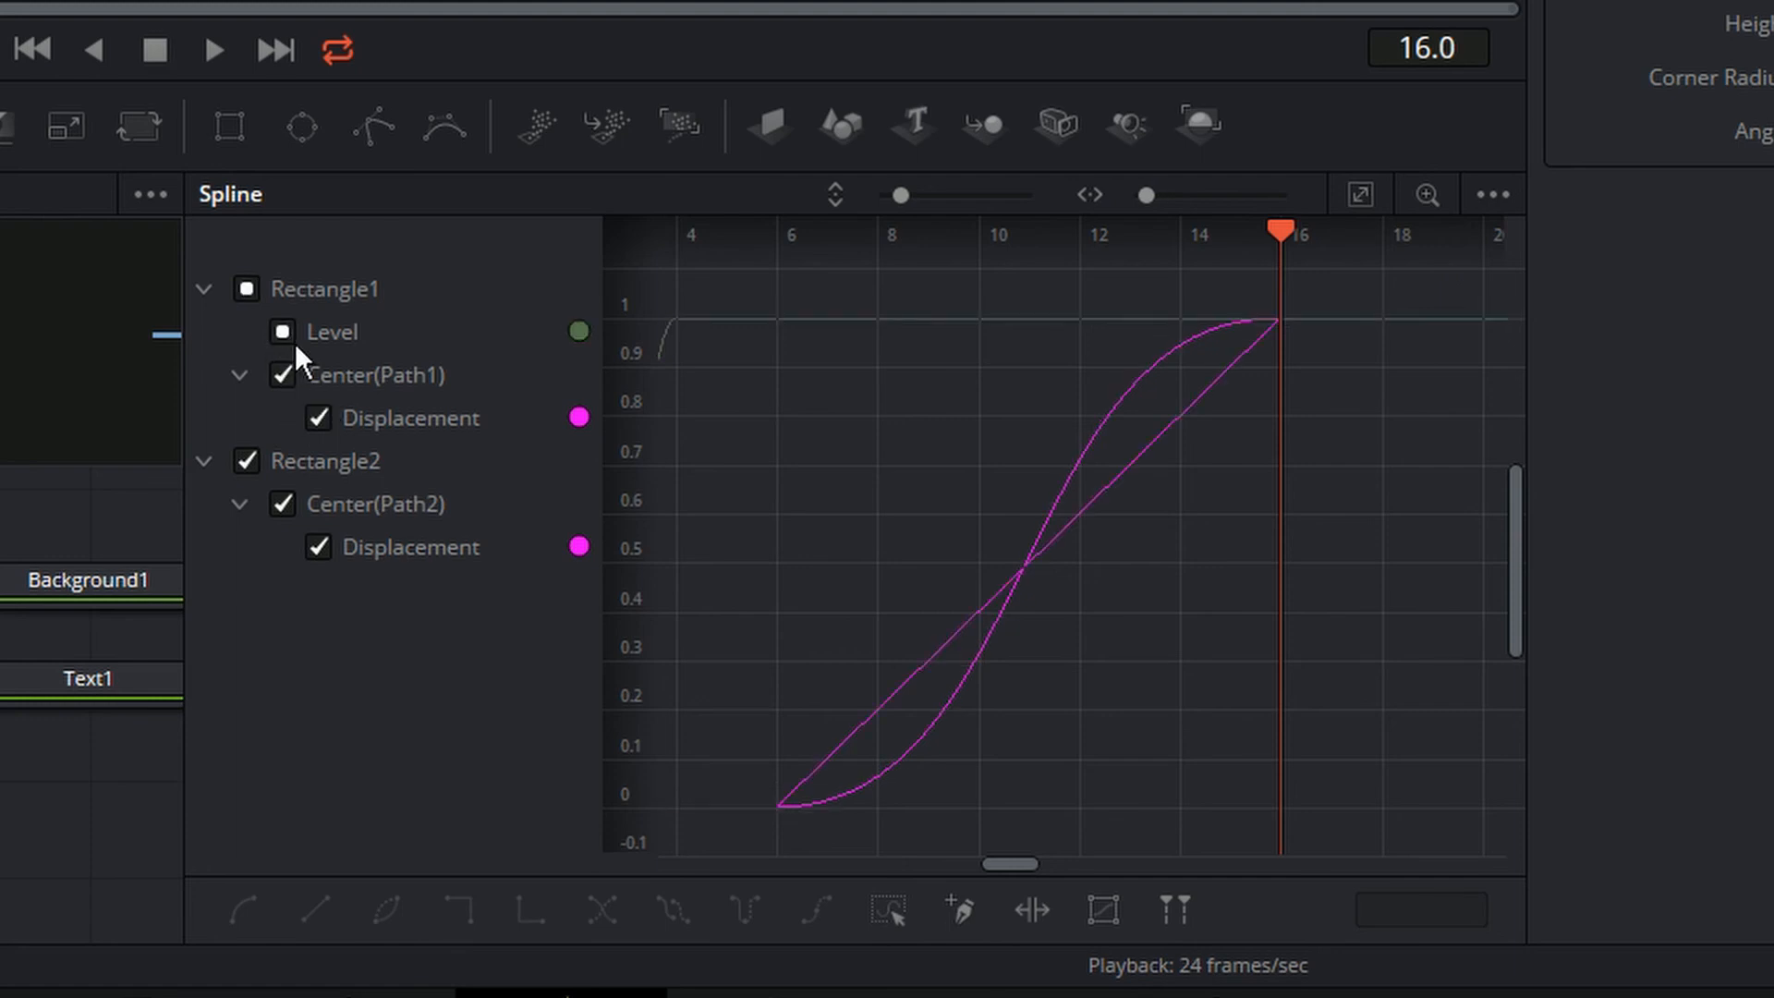
{"action": "left_click", "coordinate": [283, 323]}
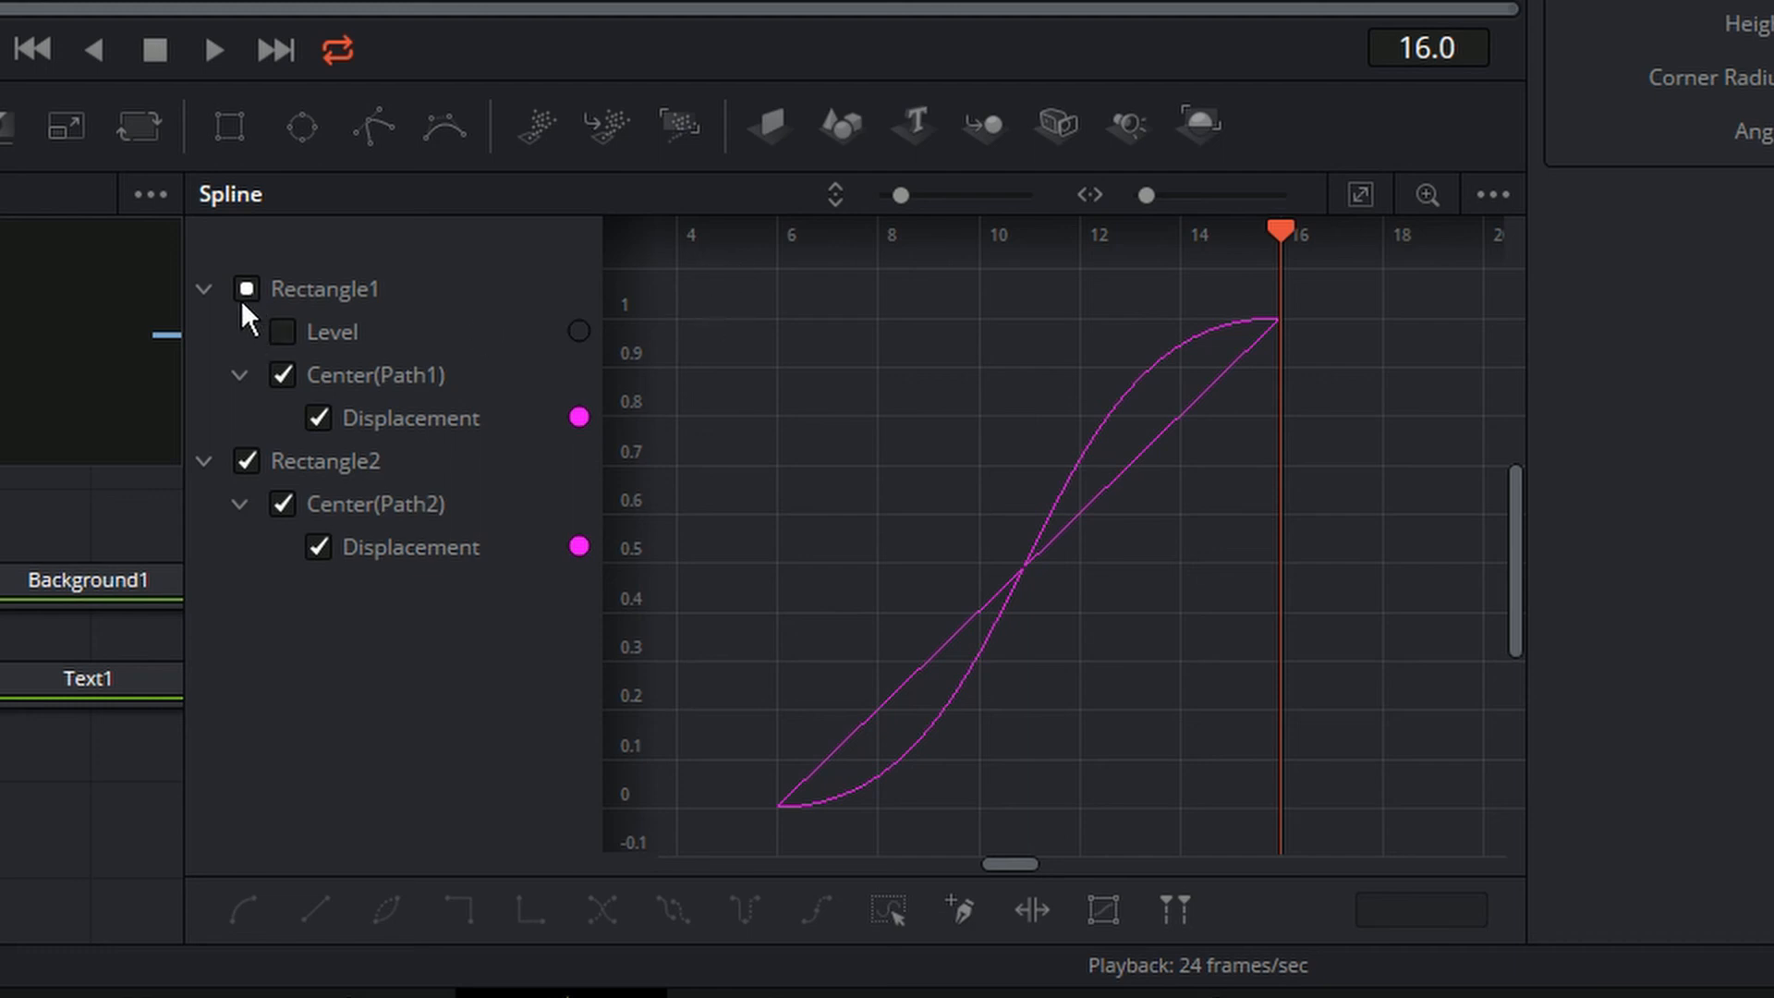
{"action": "left_click_drag", "start_coordinate": [787, 297], "coordinate": [1366, 829]}
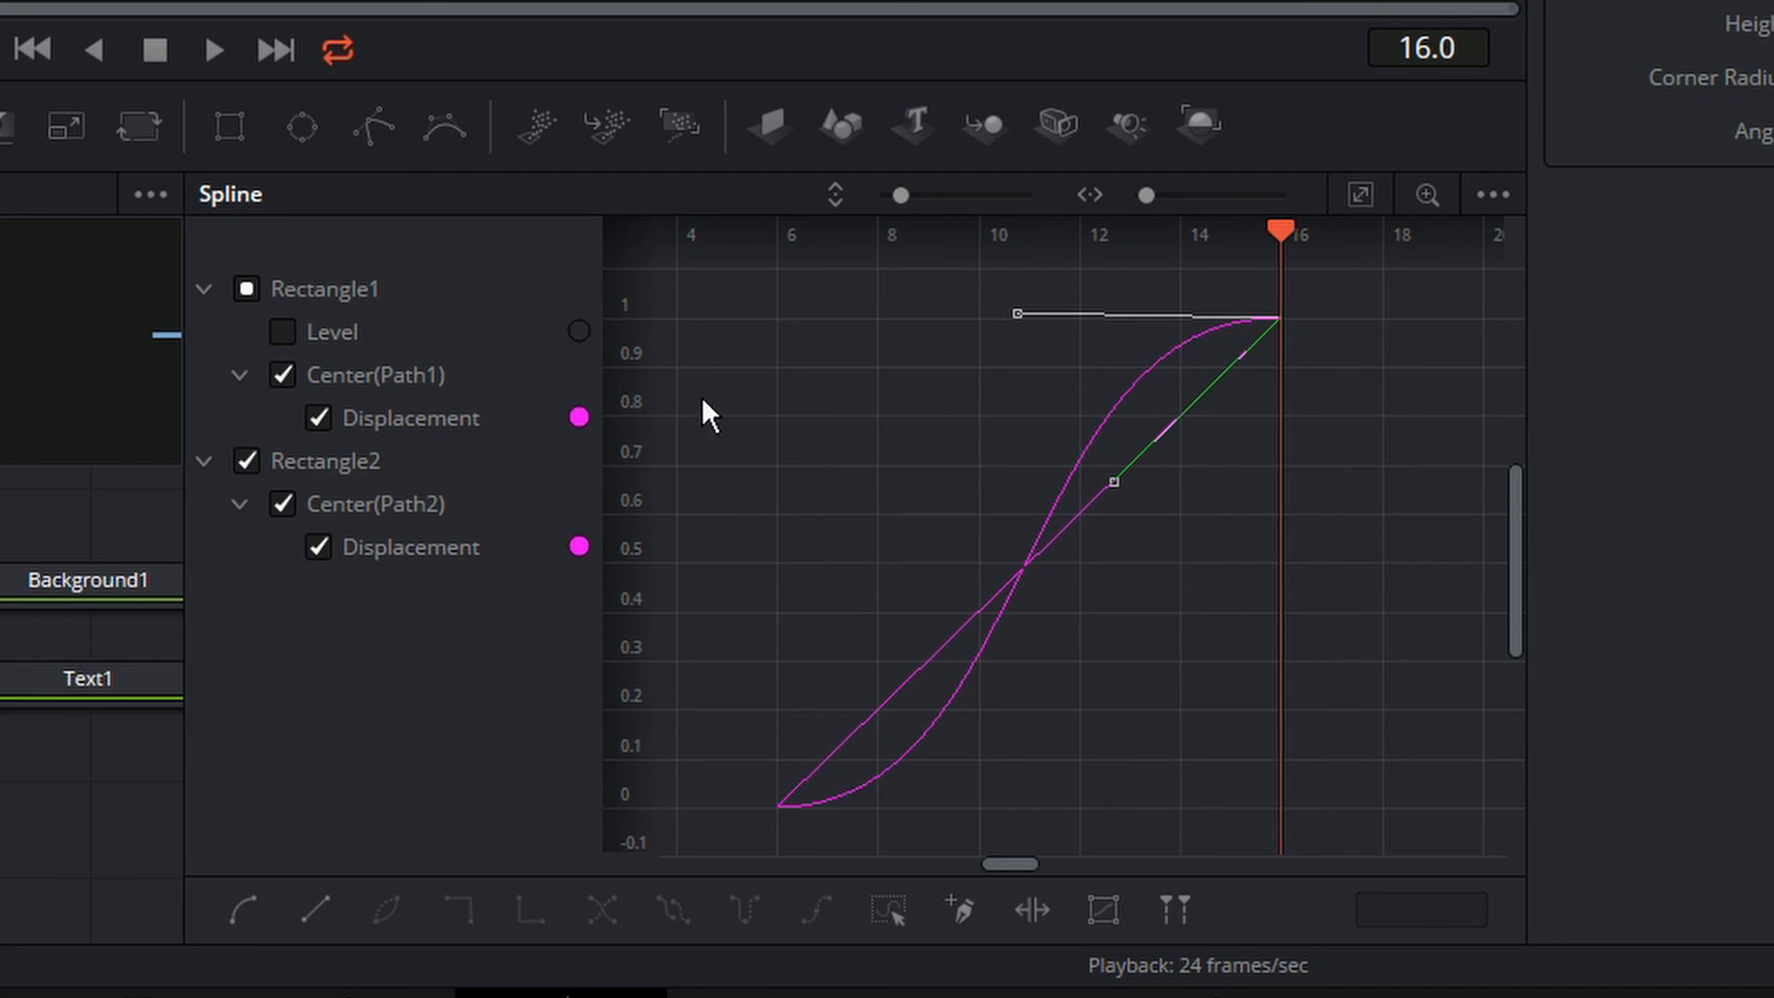
{"action": "left_click_drag", "start_coordinate": [704, 277], "coordinate": [1384, 874]}
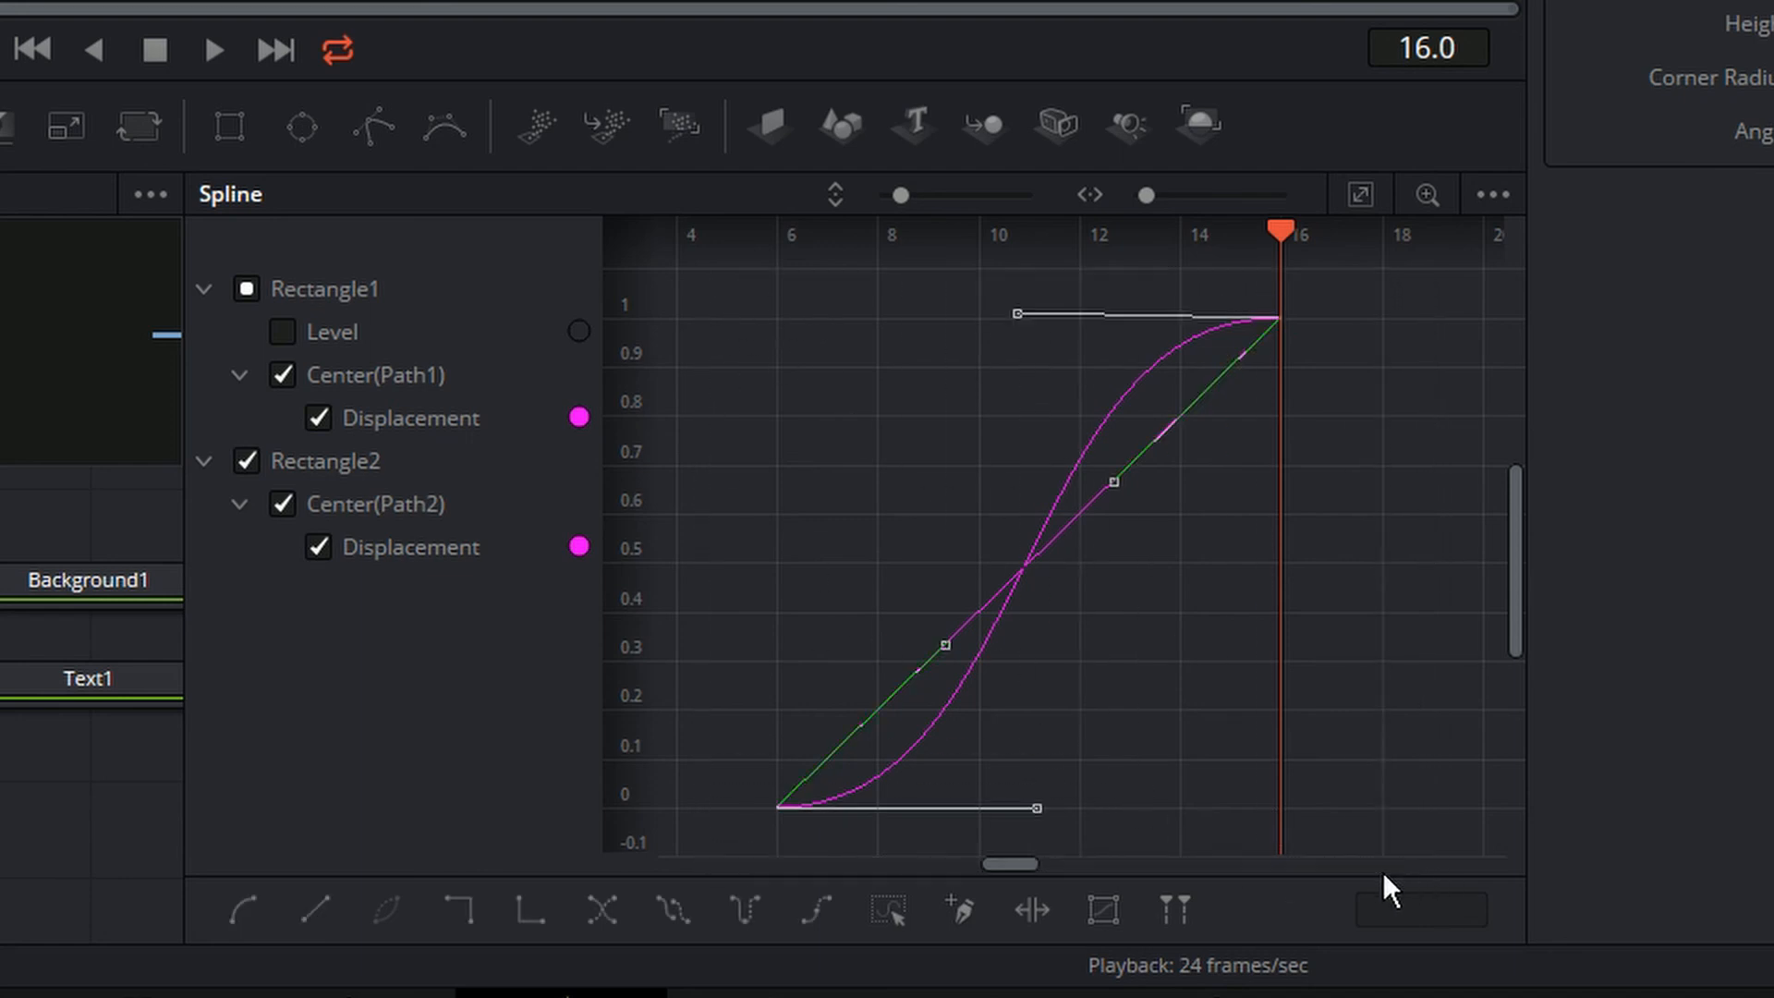
{"action": "key", "text": "s"}
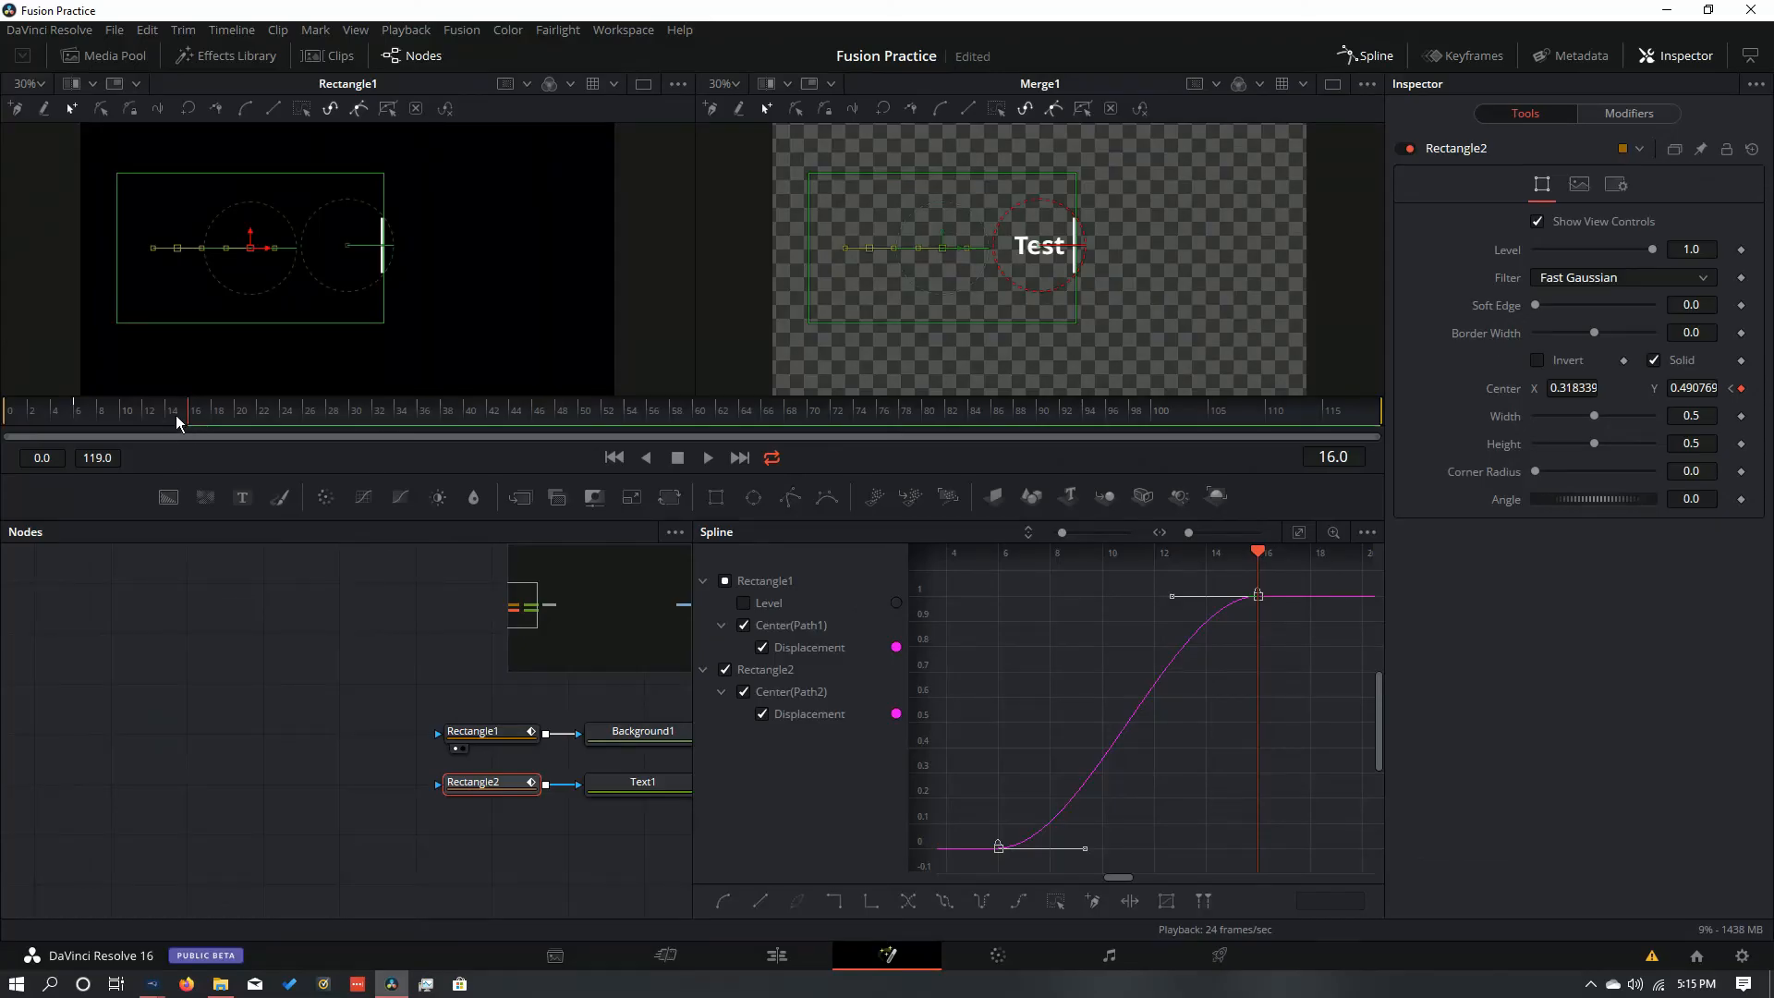
Step: Play the animation twice from the start to check that the text reveal follows the eased bar
{"action": "left_click_drag", "start_coordinate": [176, 414], "coordinate": [19, 422]}
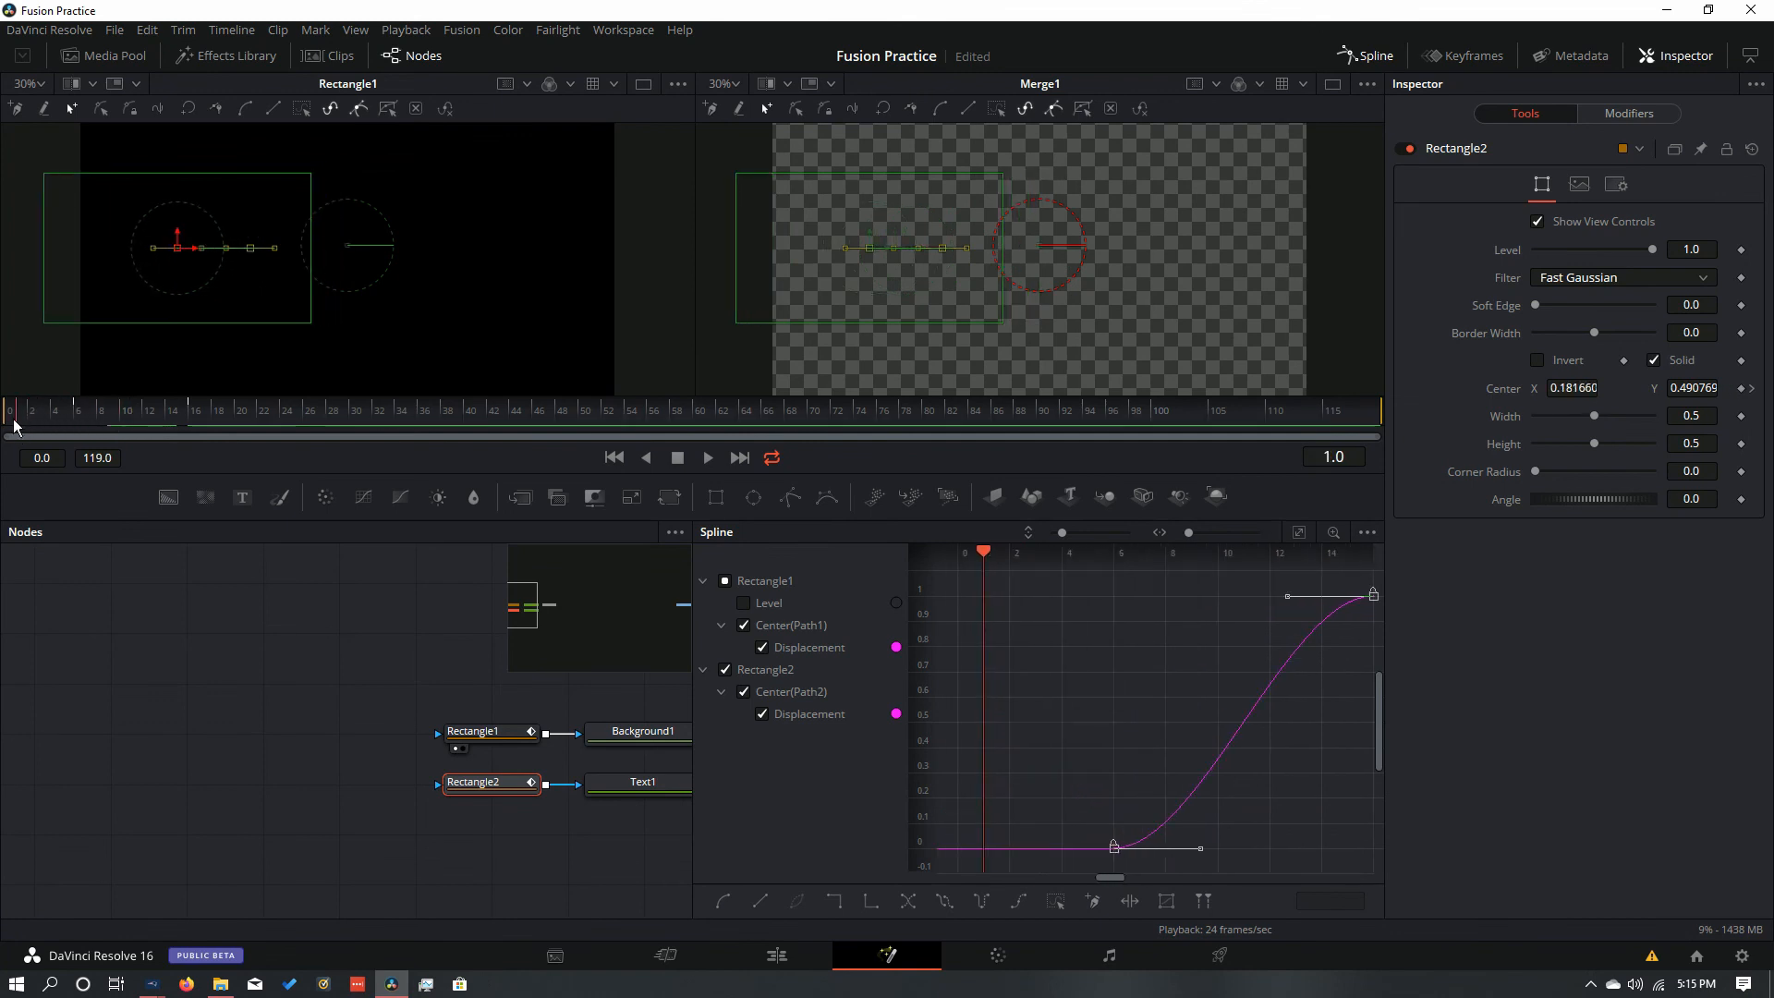
{"action": "key", "text": "space"}
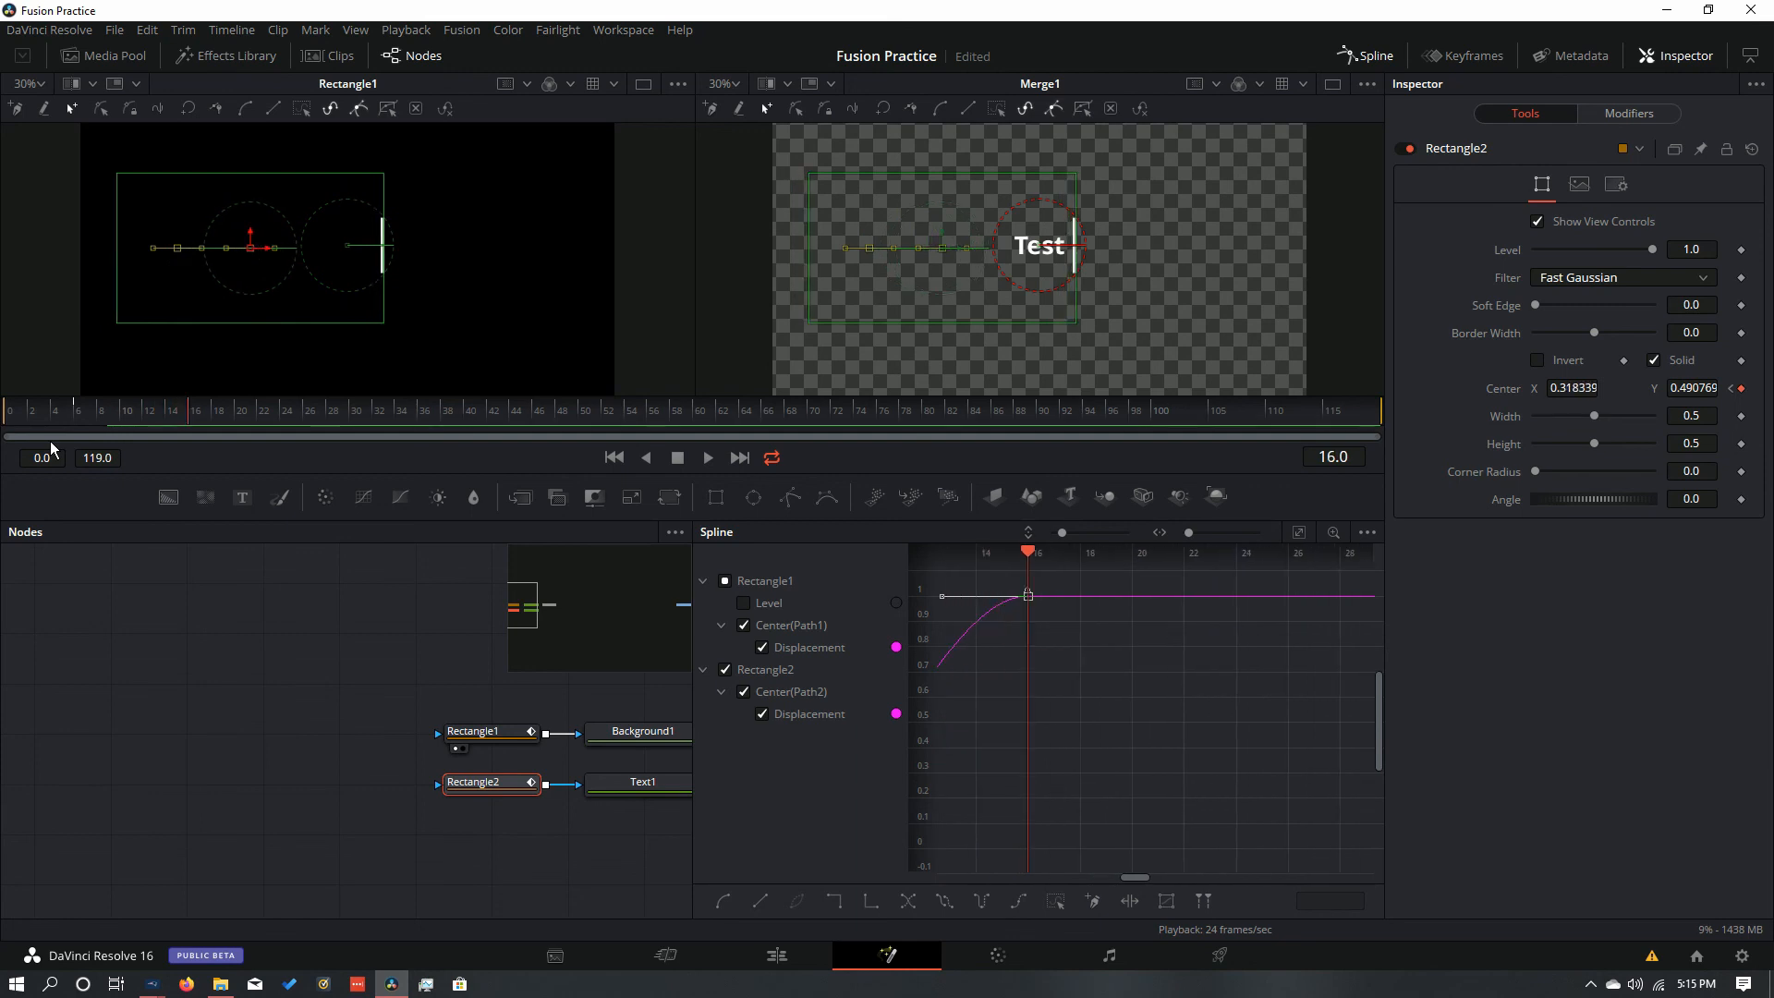
{"action": "left_click", "coordinate": [17, 407]}
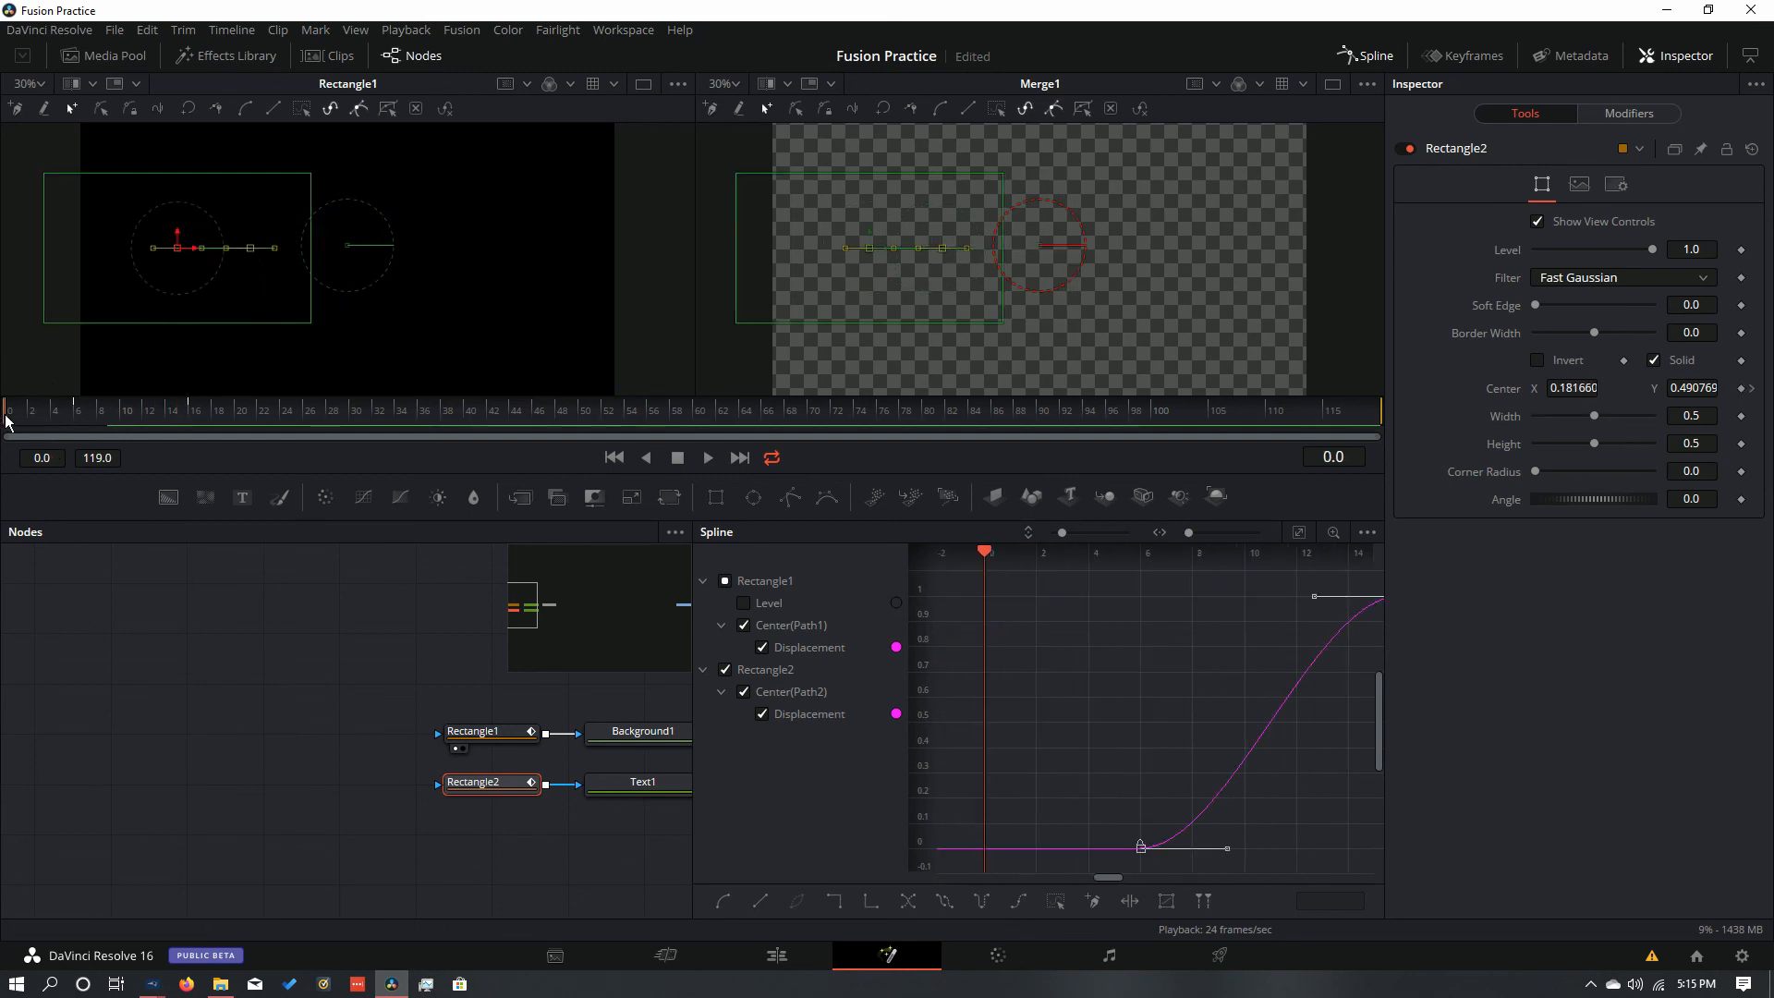
{"action": "left_click", "coordinate": [709, 456]}
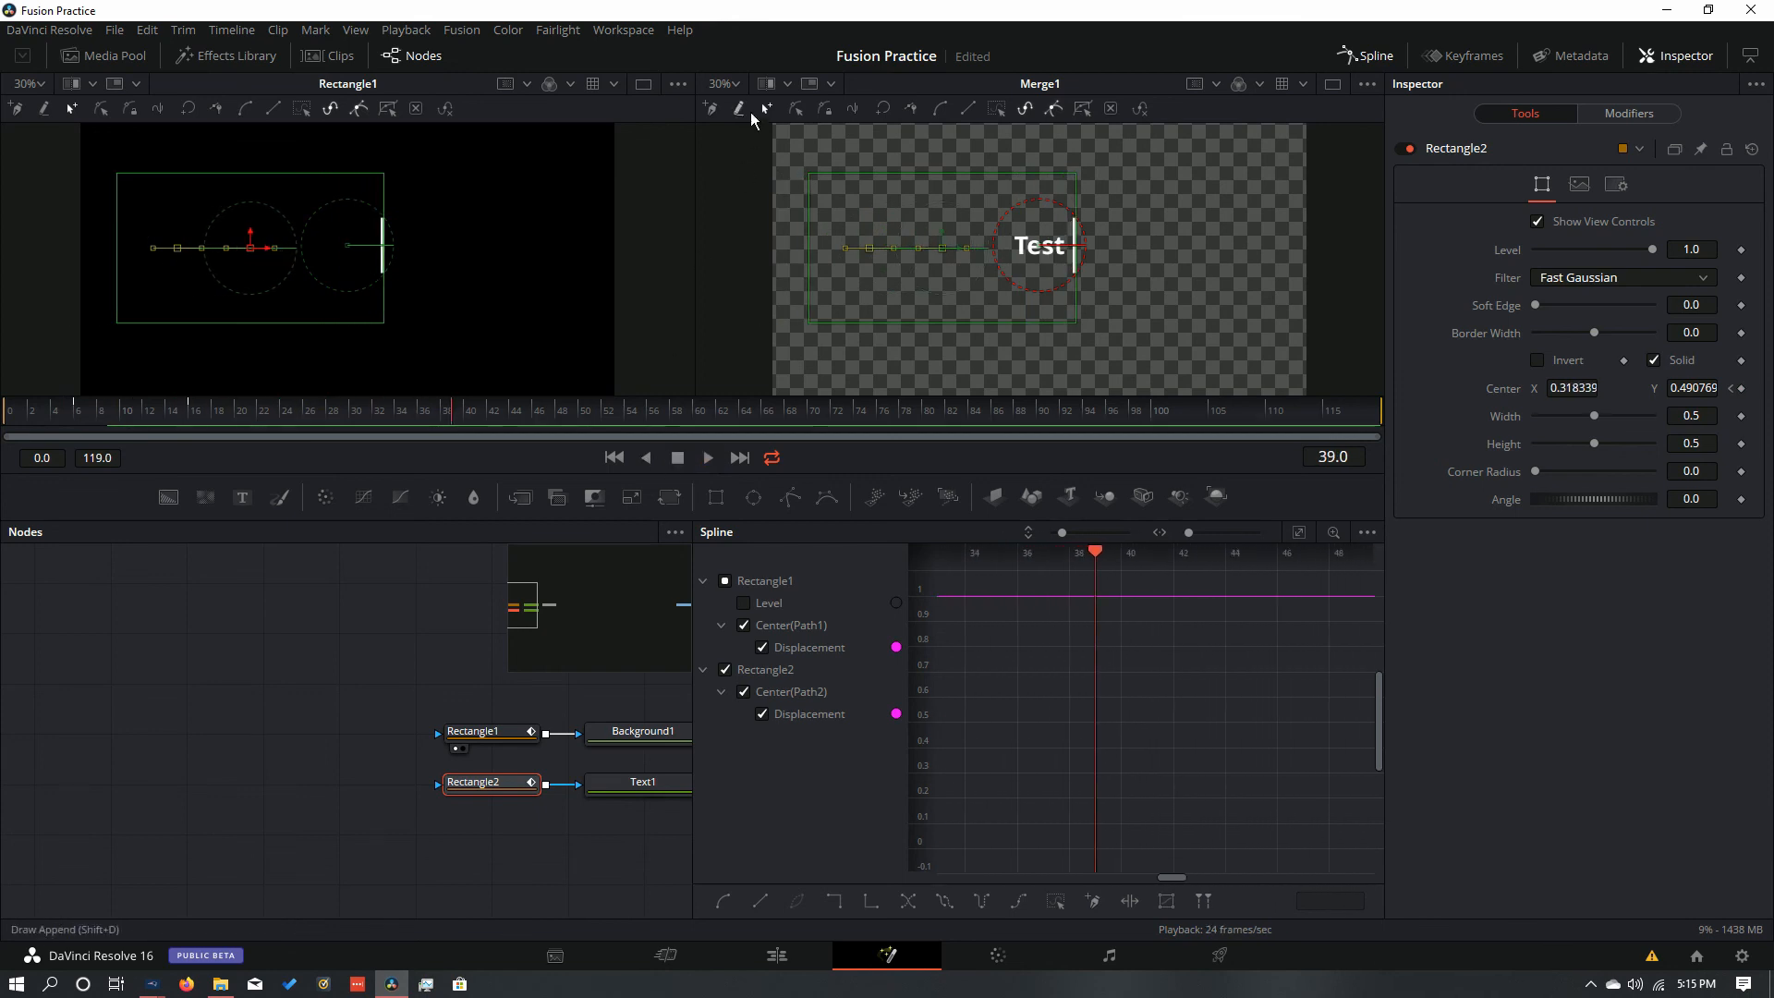
Step: Switch to the Edit page and play the Fusion composition clip from the start of the timeline
{"action": "left_click", "coordinate": [780, 968]}
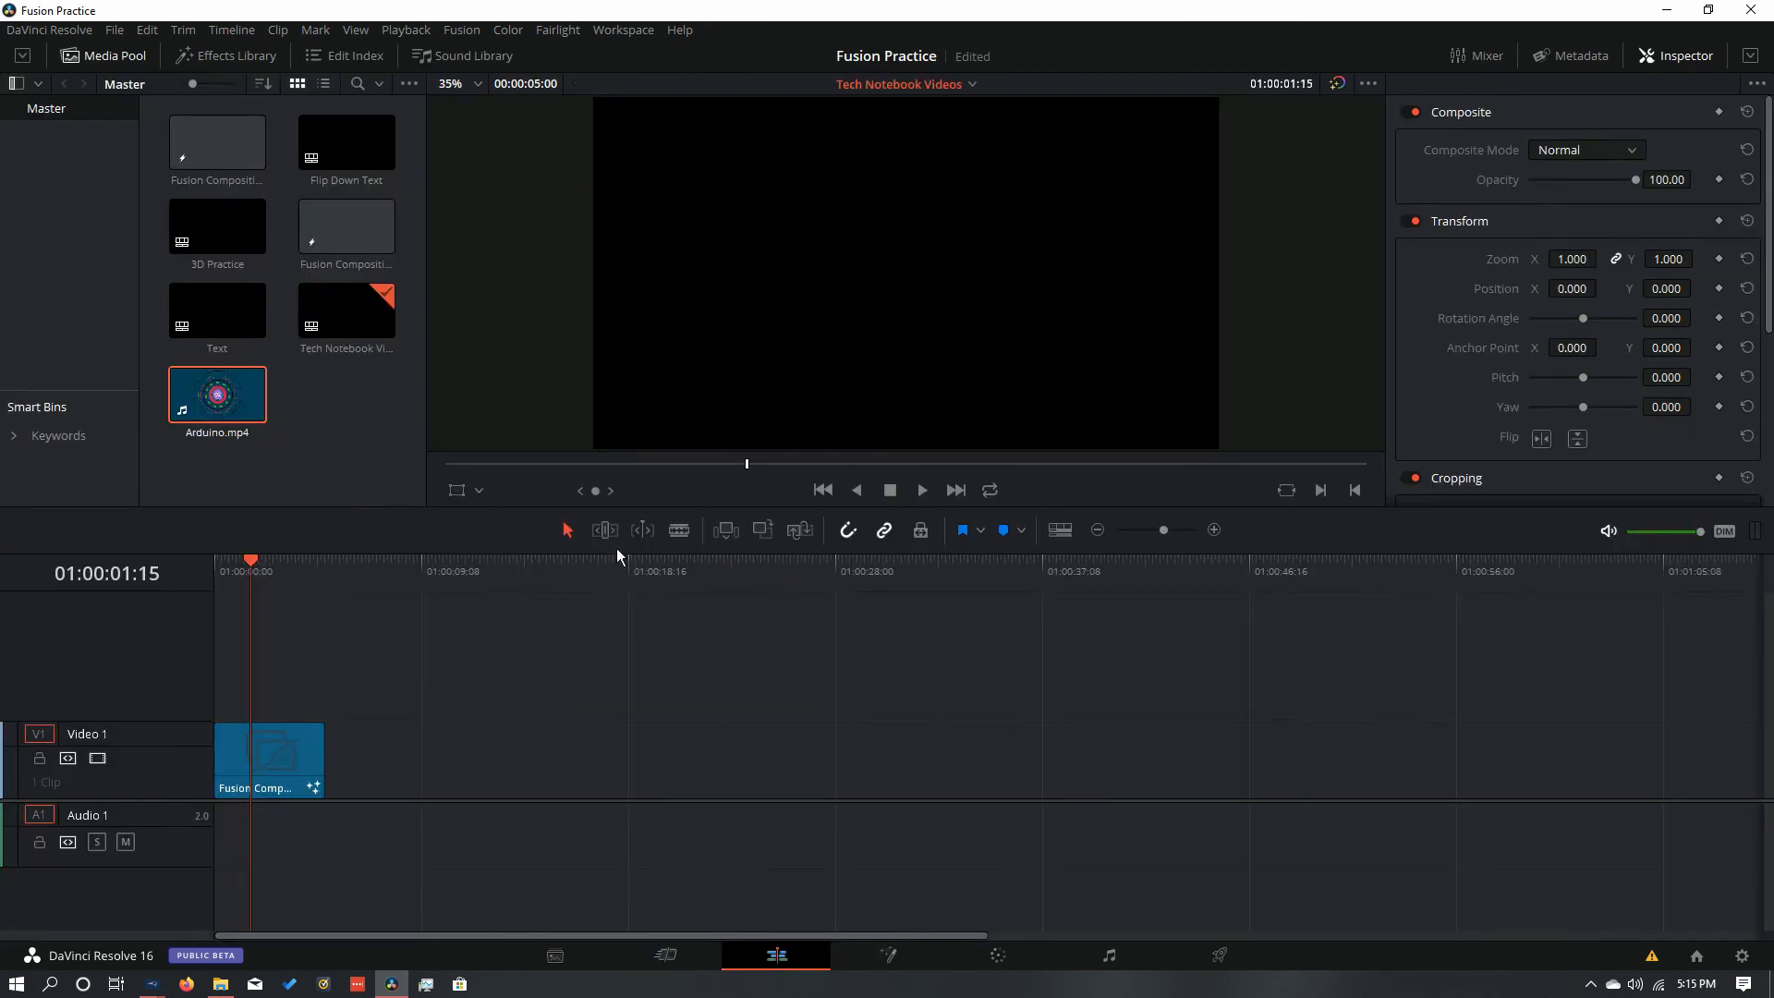
{"action": "left_click", "coordinate": [216, 565]}
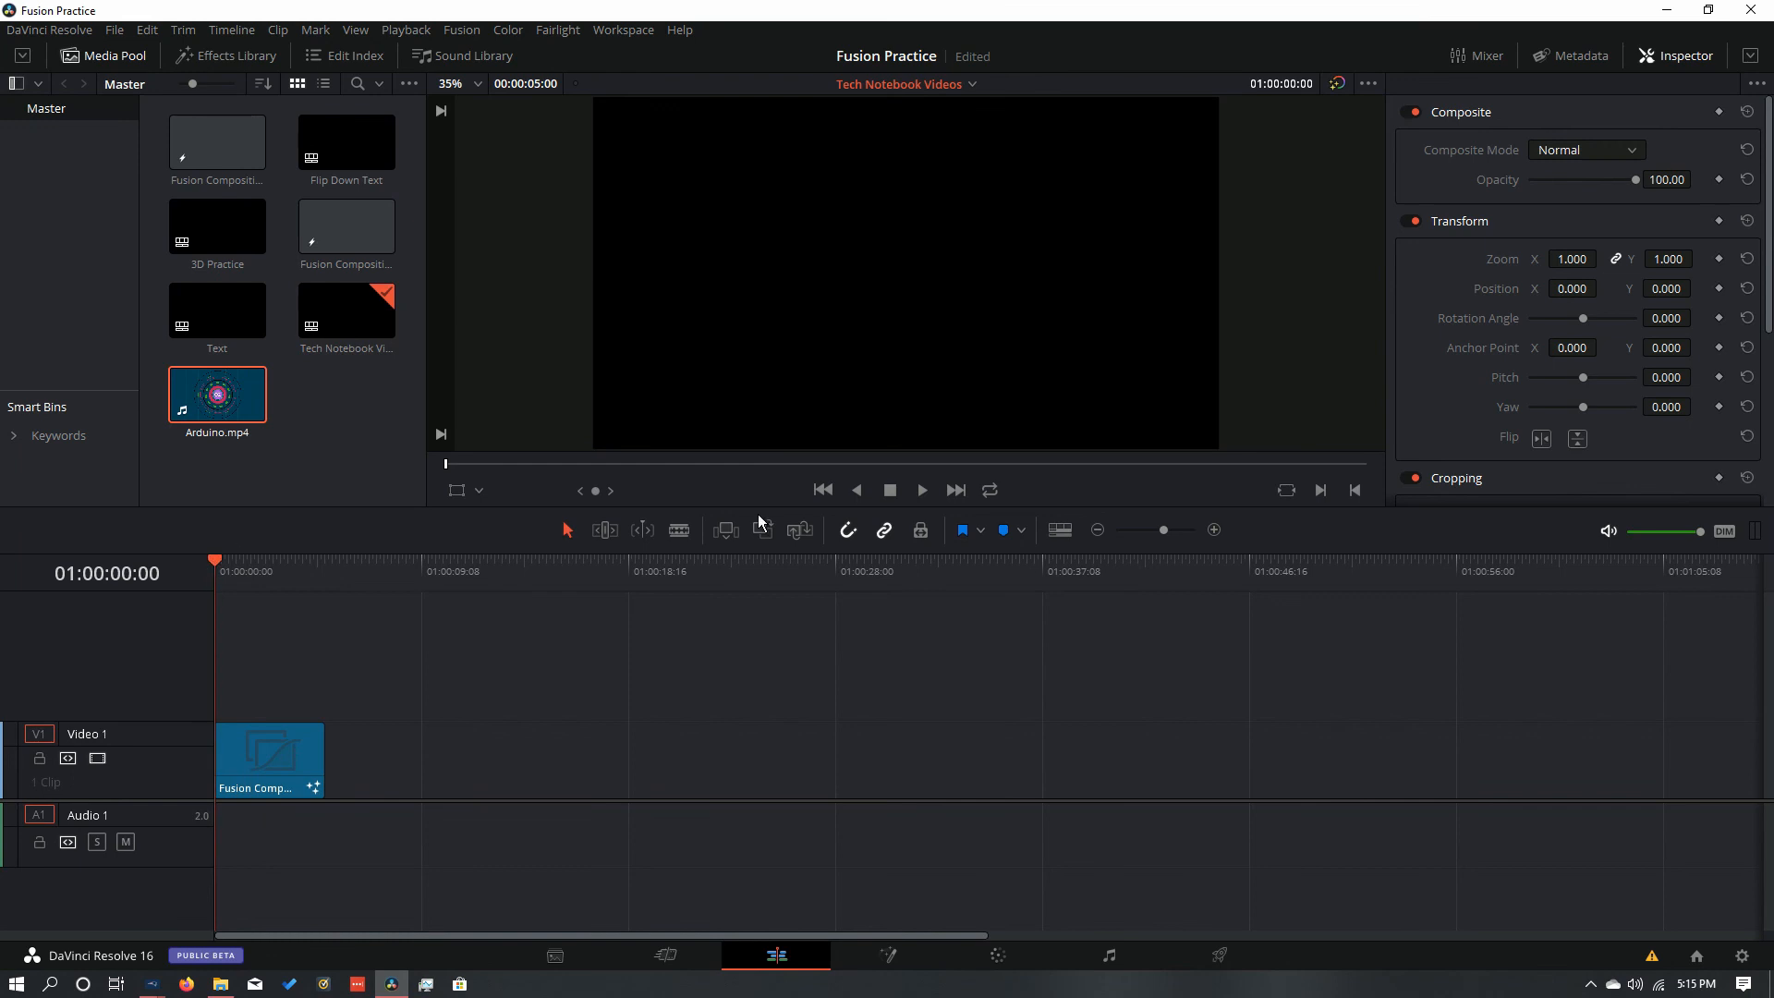
{"action": "left_click", "coordinate": [924, 496]}
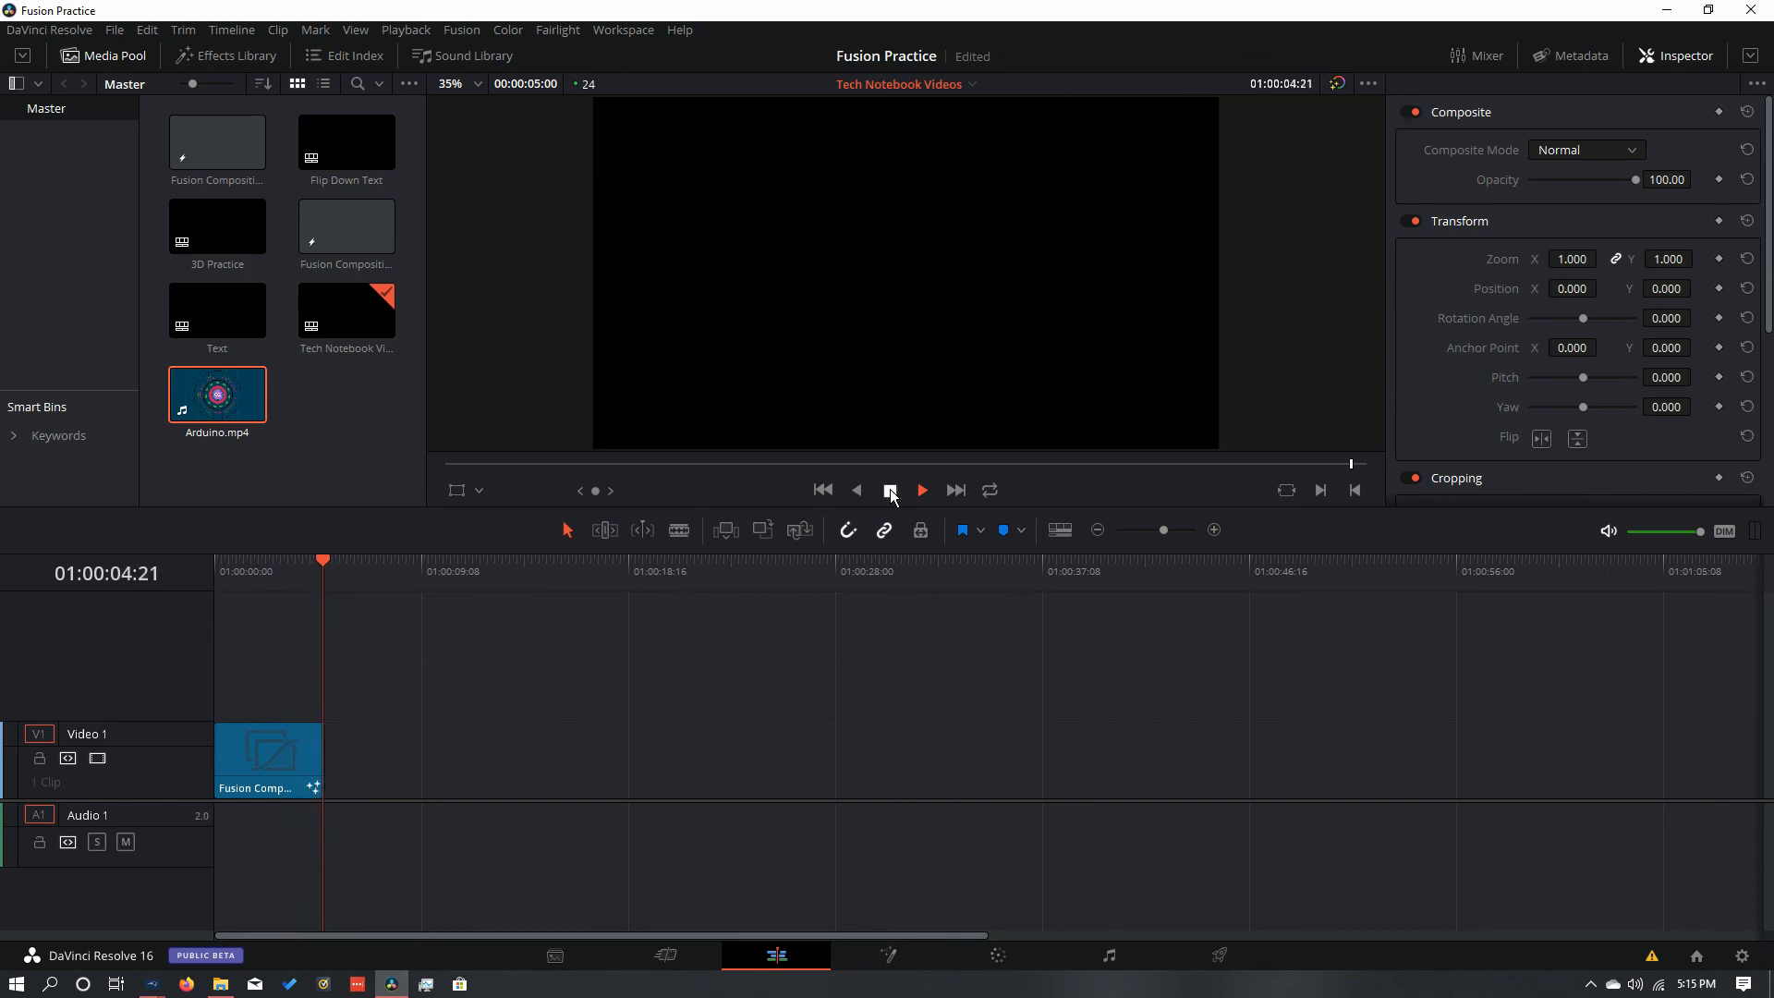
Step: Return to the Fusion page, close the Spline editor, and connect Merge1's output to MediaOut1
{"action": "left_click", "coordinate": [907, 955]}
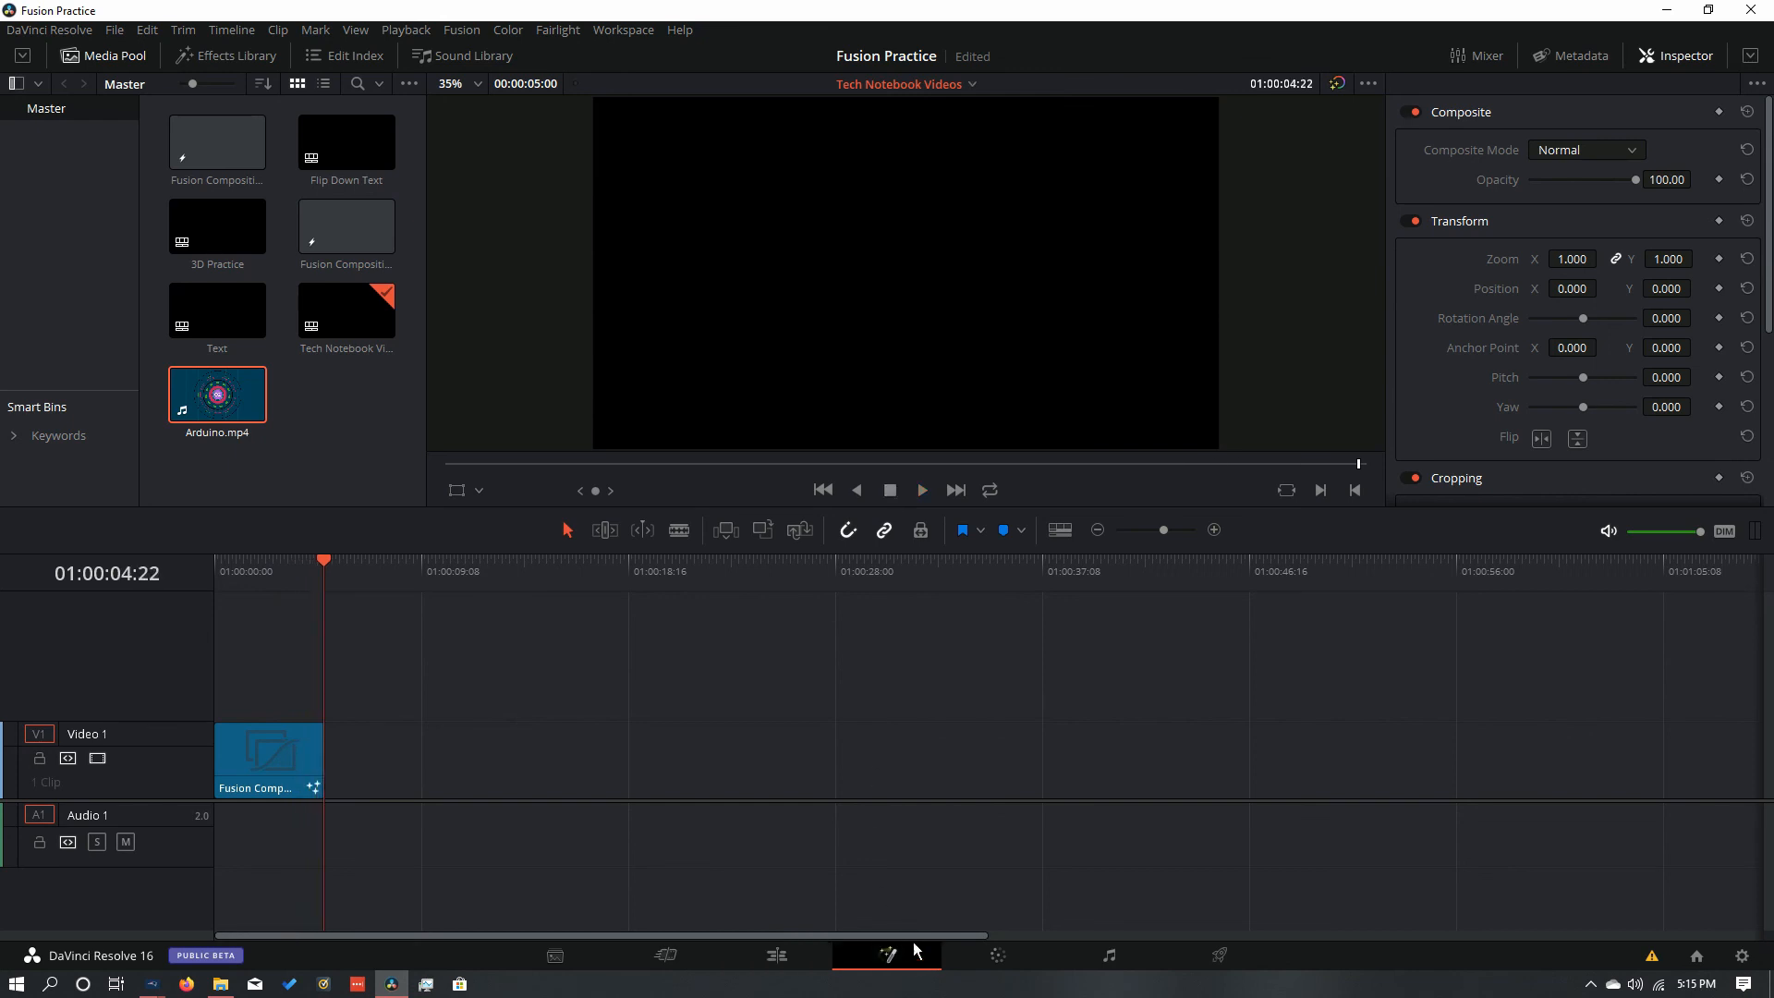
{"action": "left_click_drag", "start_coordinate": [522, 632], "coordinate": [588, 614]}
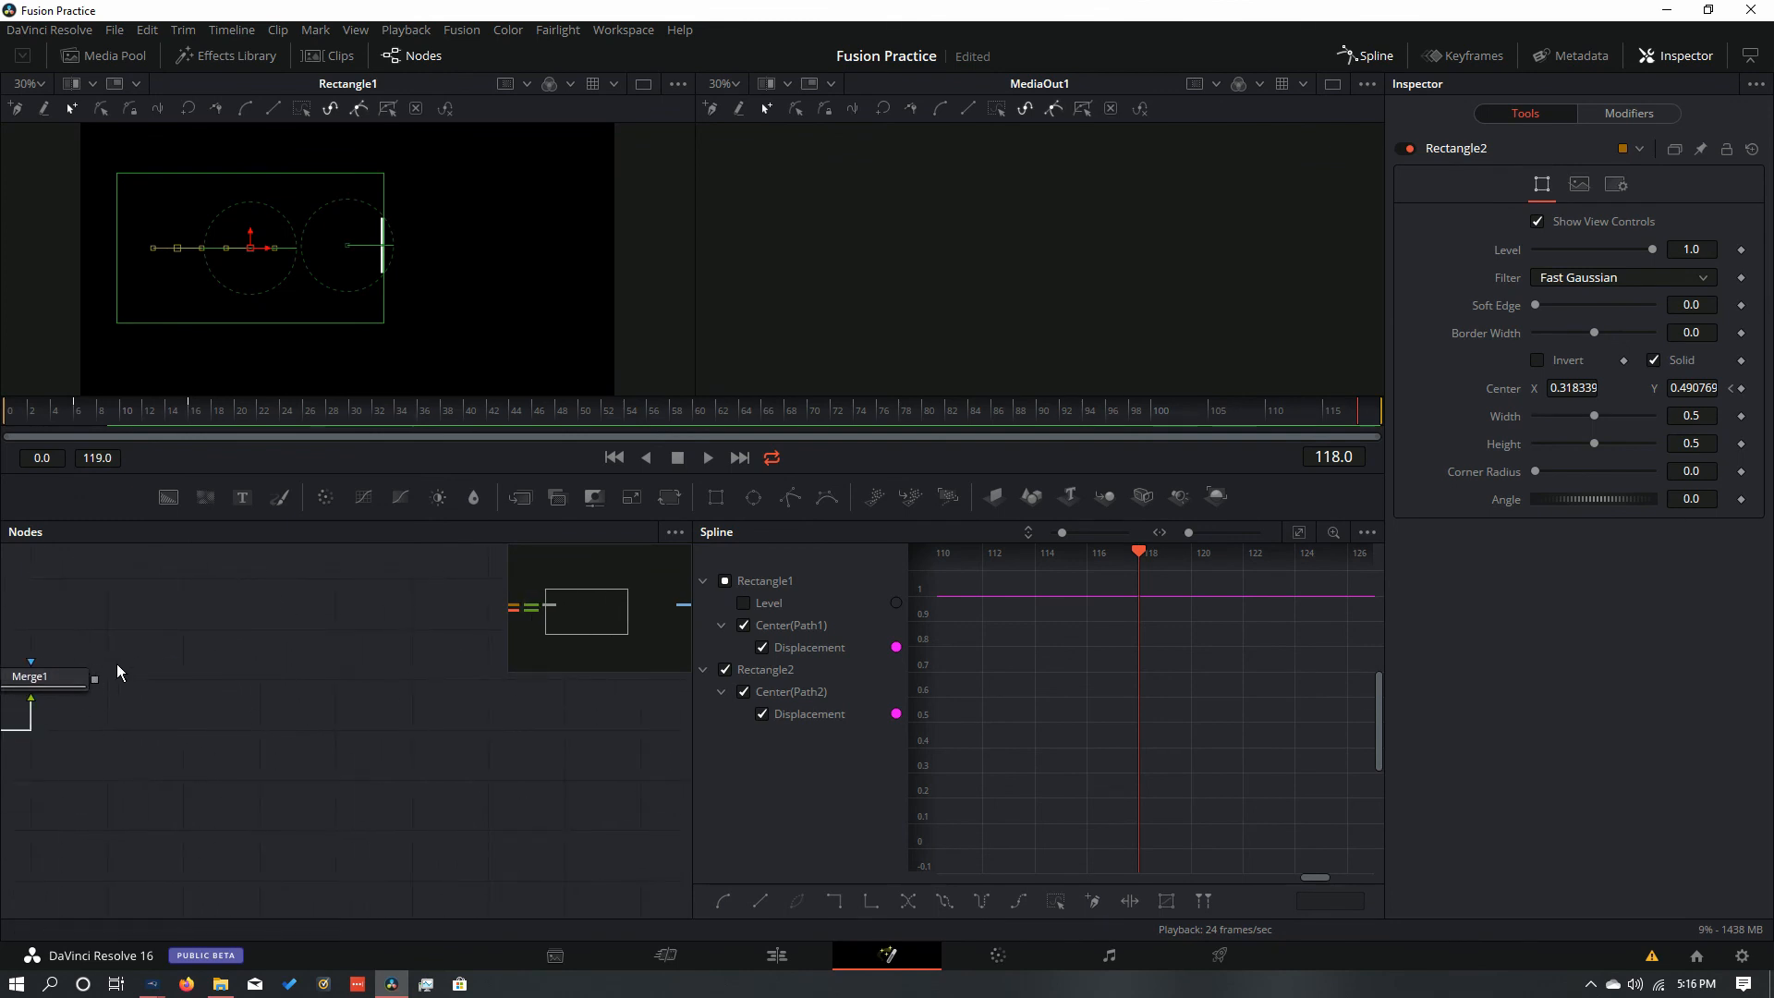
{"action": "left_click", "coordinate": [1364, 56]}
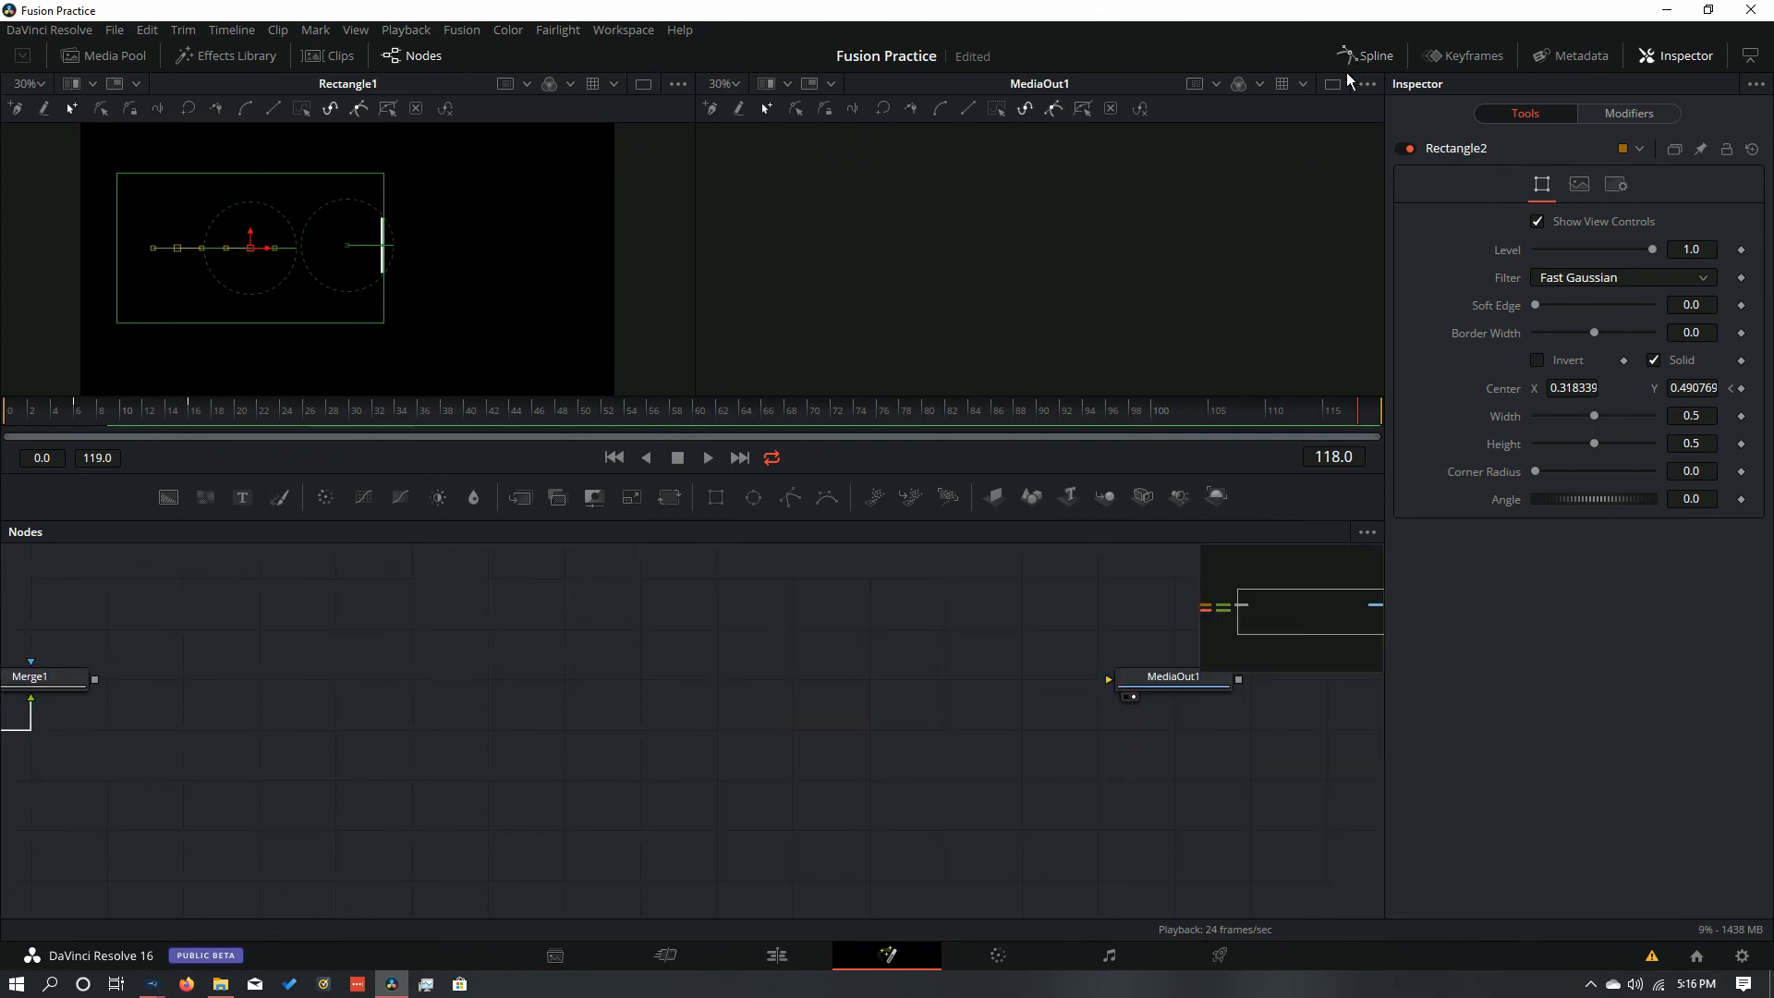
{"action": "left_click_drag", "start_coordinate": [94, 679], "coordinate": [1177, 680]}
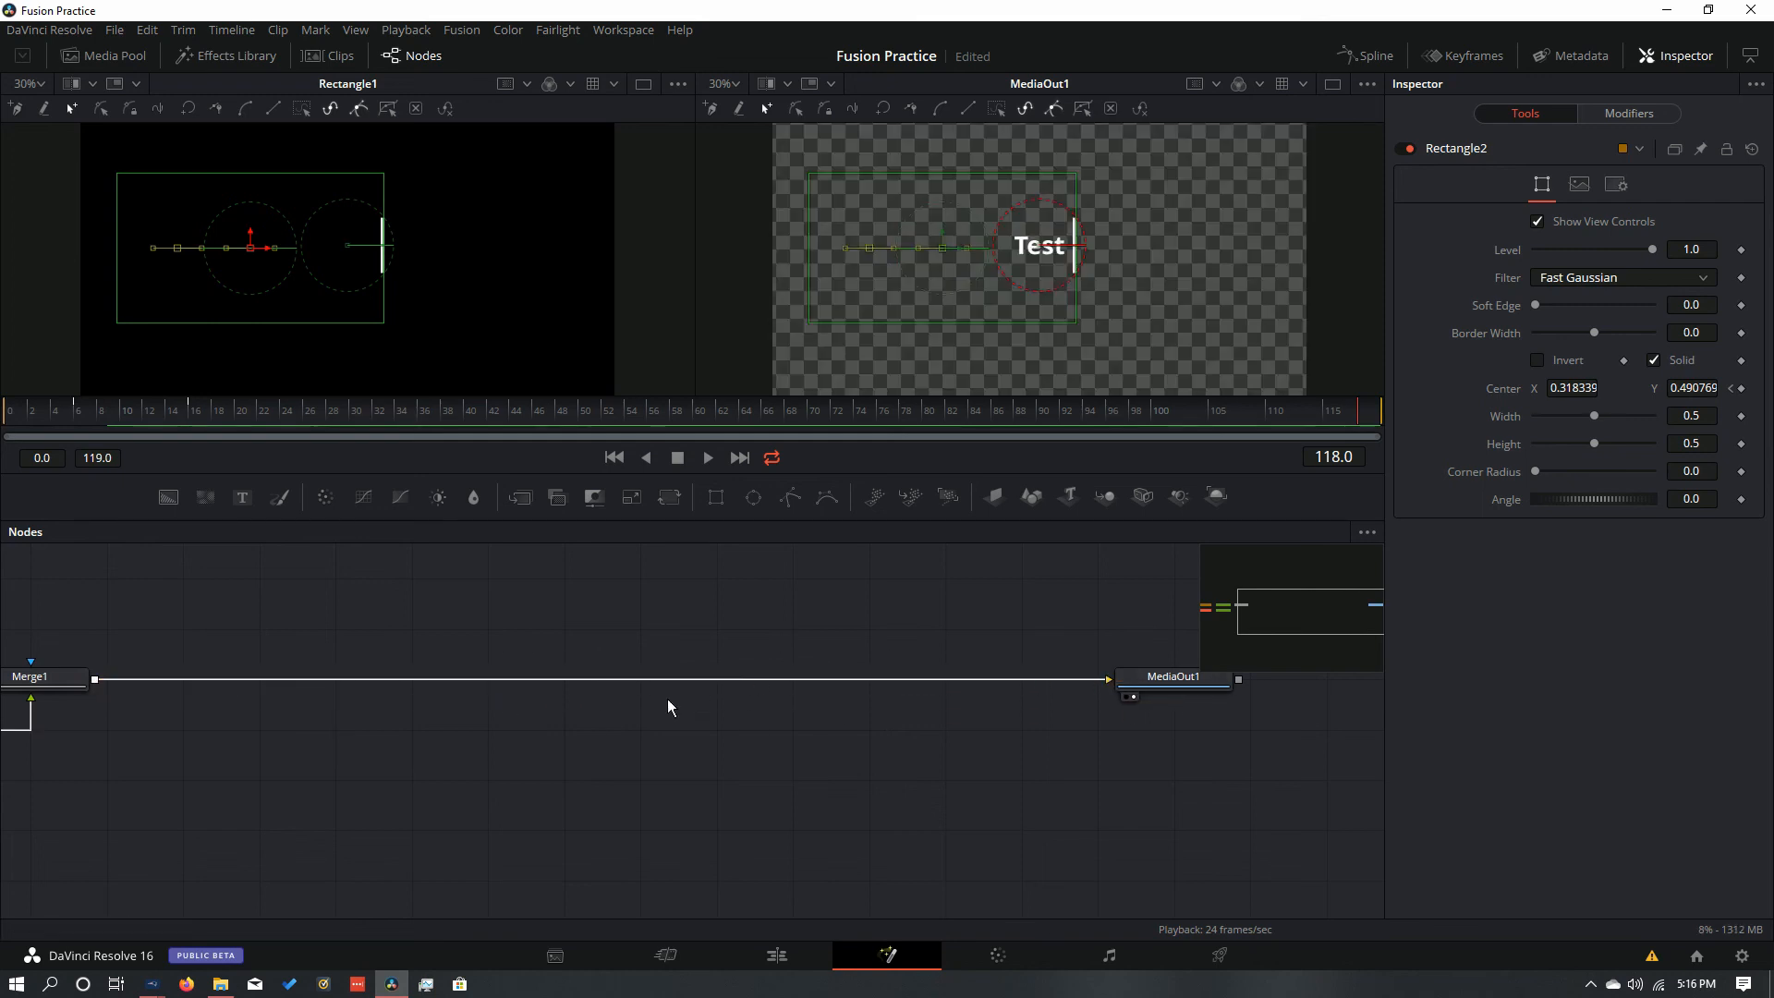
Step: Go back to the Edit page and play the finished title from 01:00:00:00, stopping after the text reveal
{"action": "left_click", "coordinate": [777, 955]}
{"action": "left_click_drag", "start_coordinate": [323, 557], "coordinate": [195, 609]}
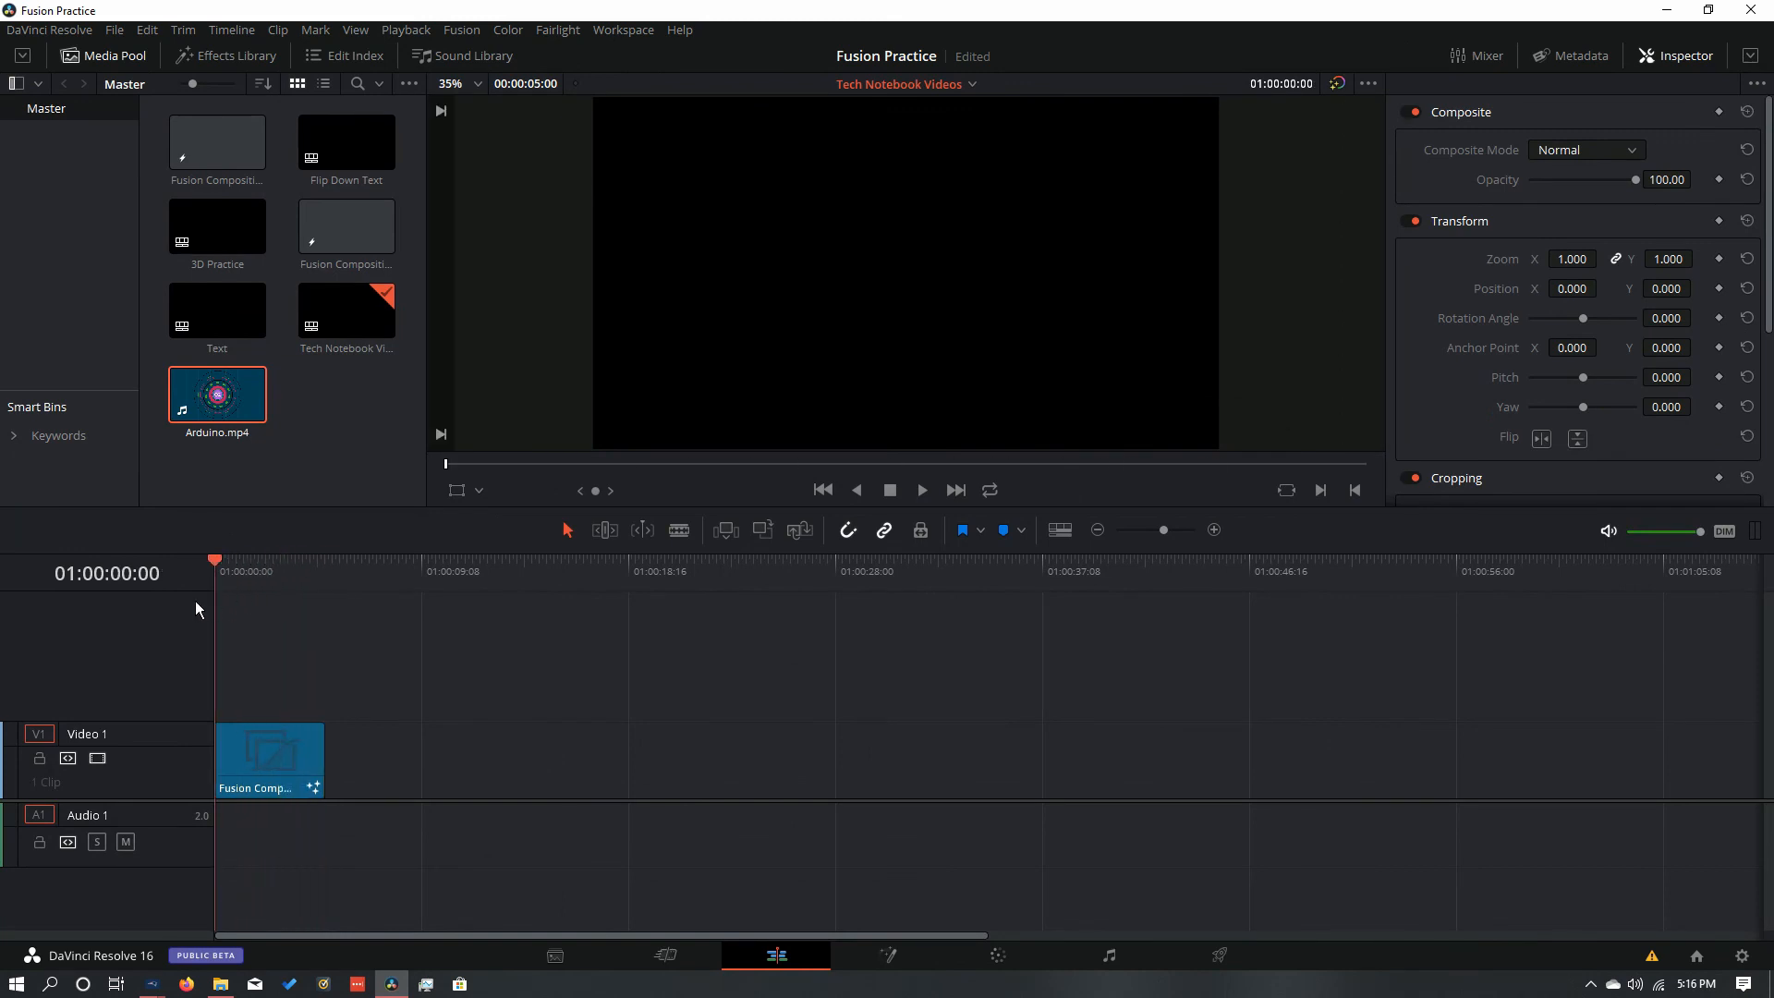
{"action": "left_click", "coordinate": [922, 491]}
{"action": "left_click", "coordinate": [889, 490]}
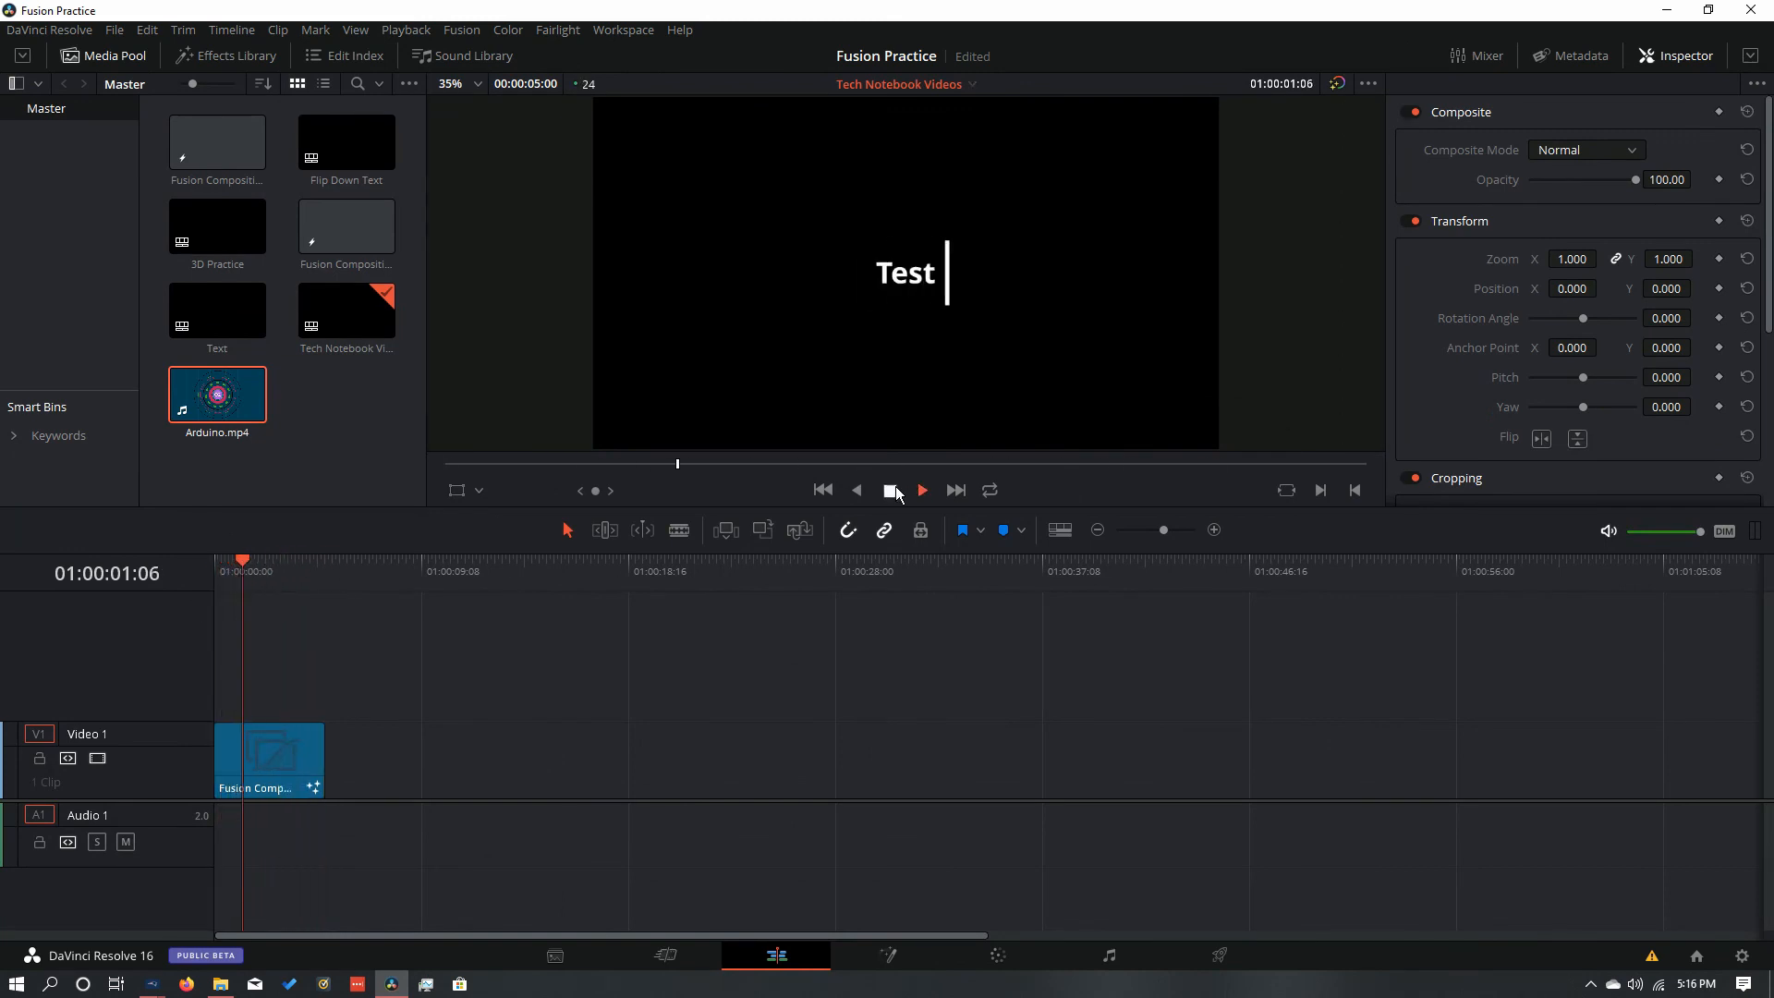